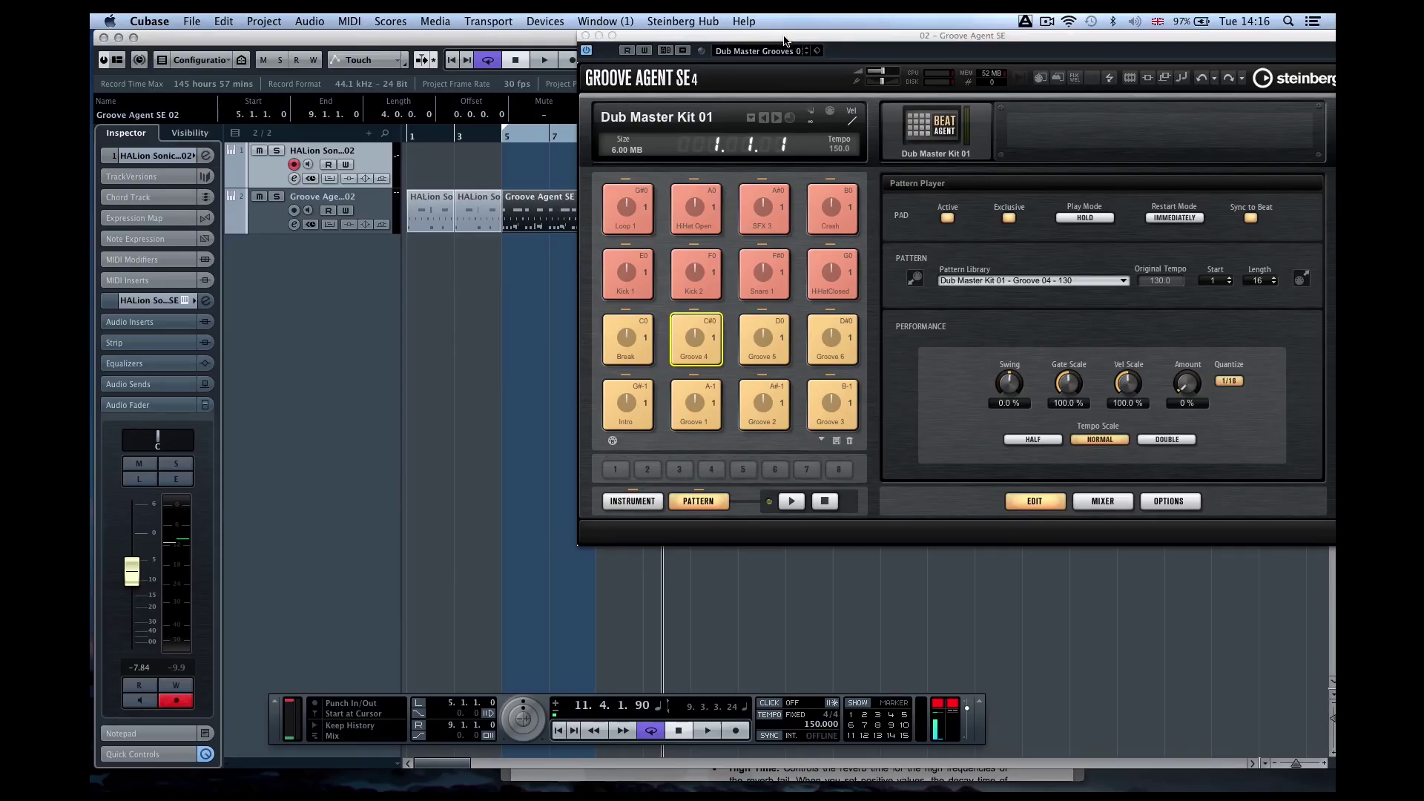
Audition grooves in Groove Agent SE and place the Groove 6 pattern at bar 13 on its track, then close the instrument window
left_click_drag(780, 65, 1086, 175)
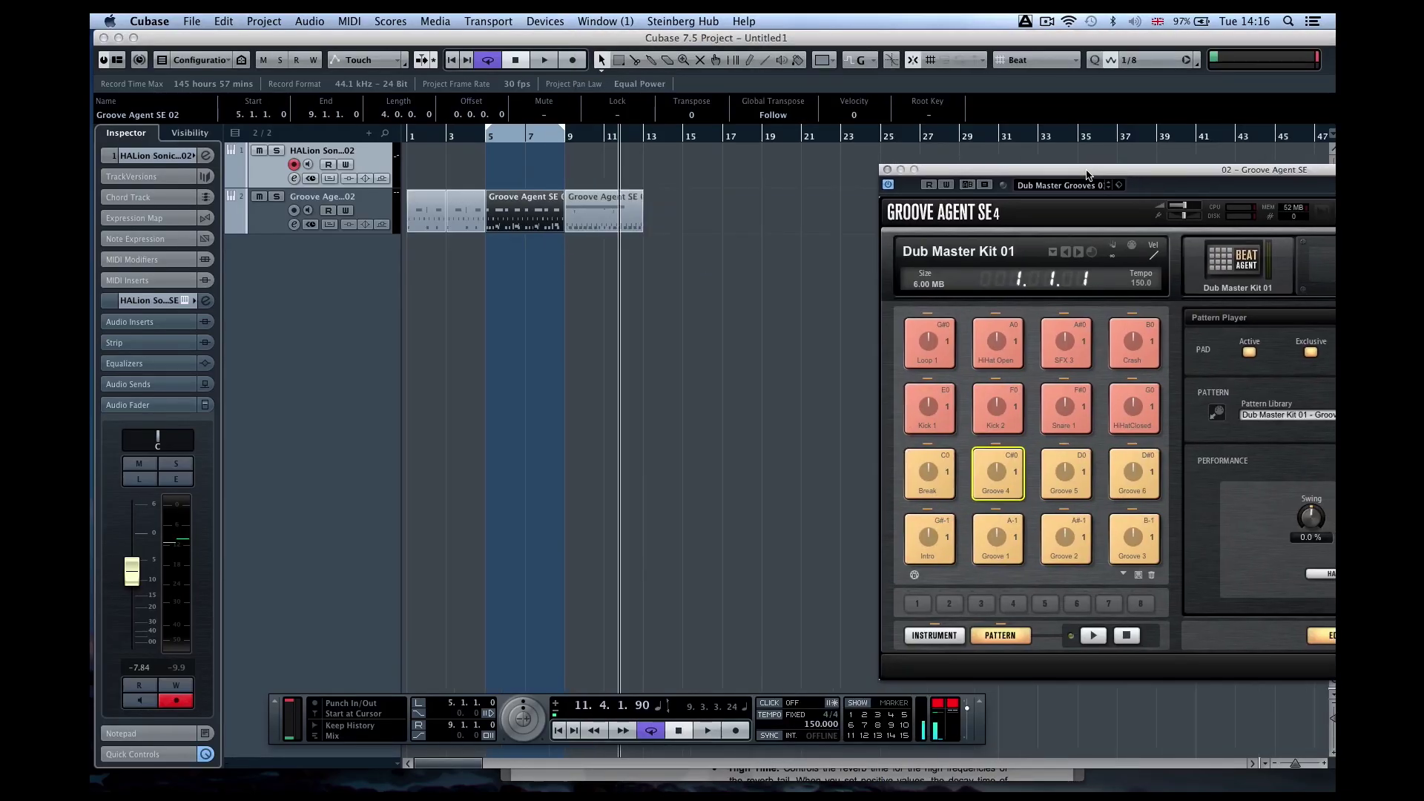
key("g")
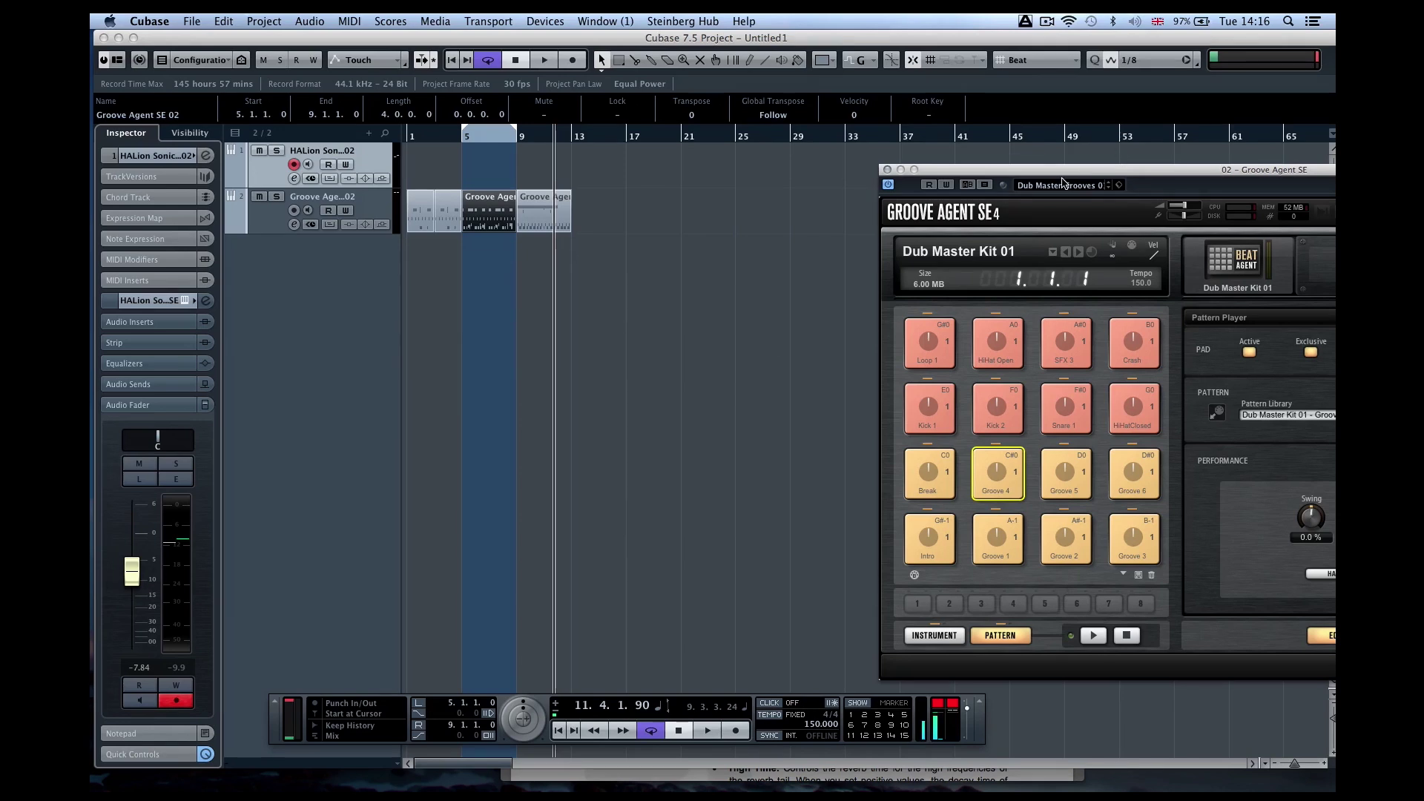
left_click_drag(1063, 178, 900, 127)
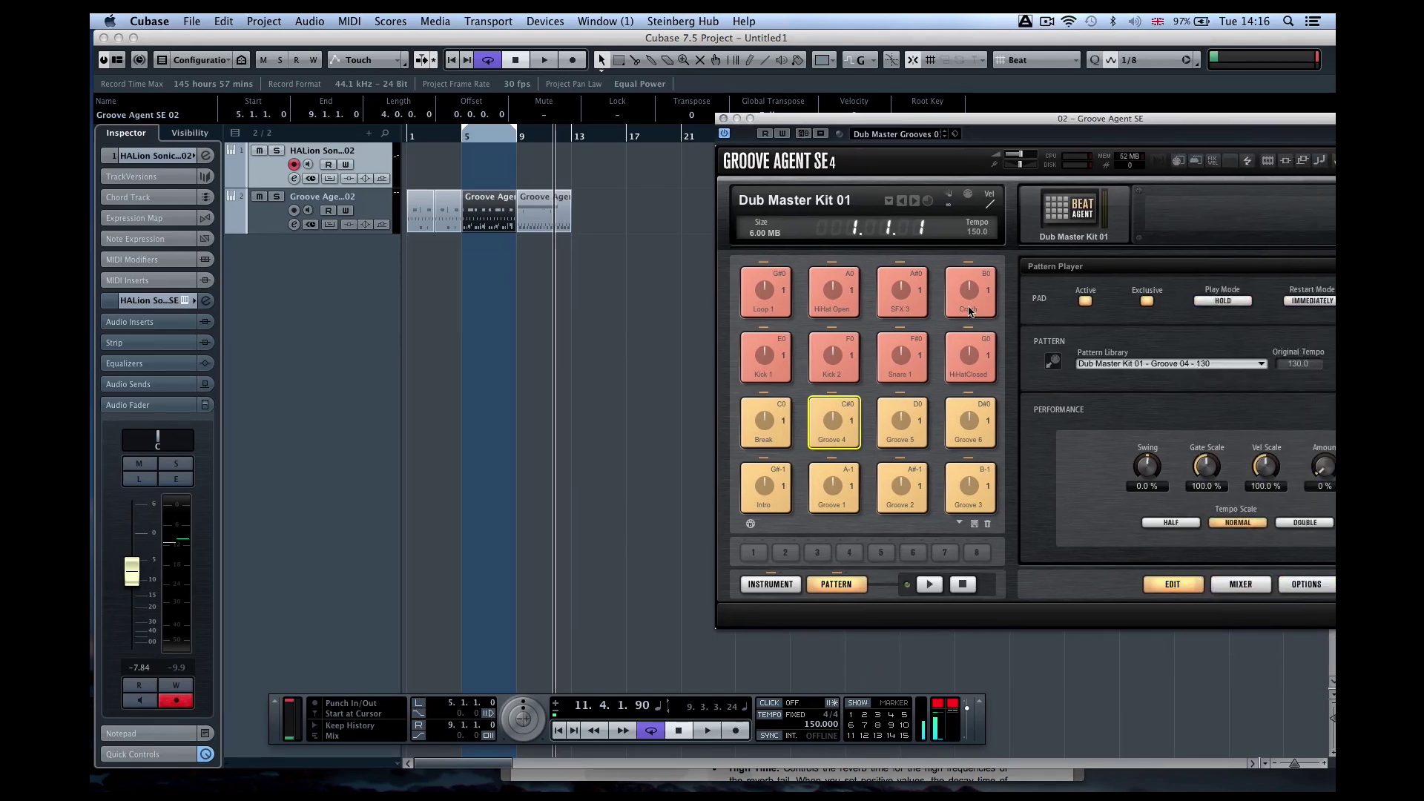
left_click(899, 422)
left_click(833, 422)
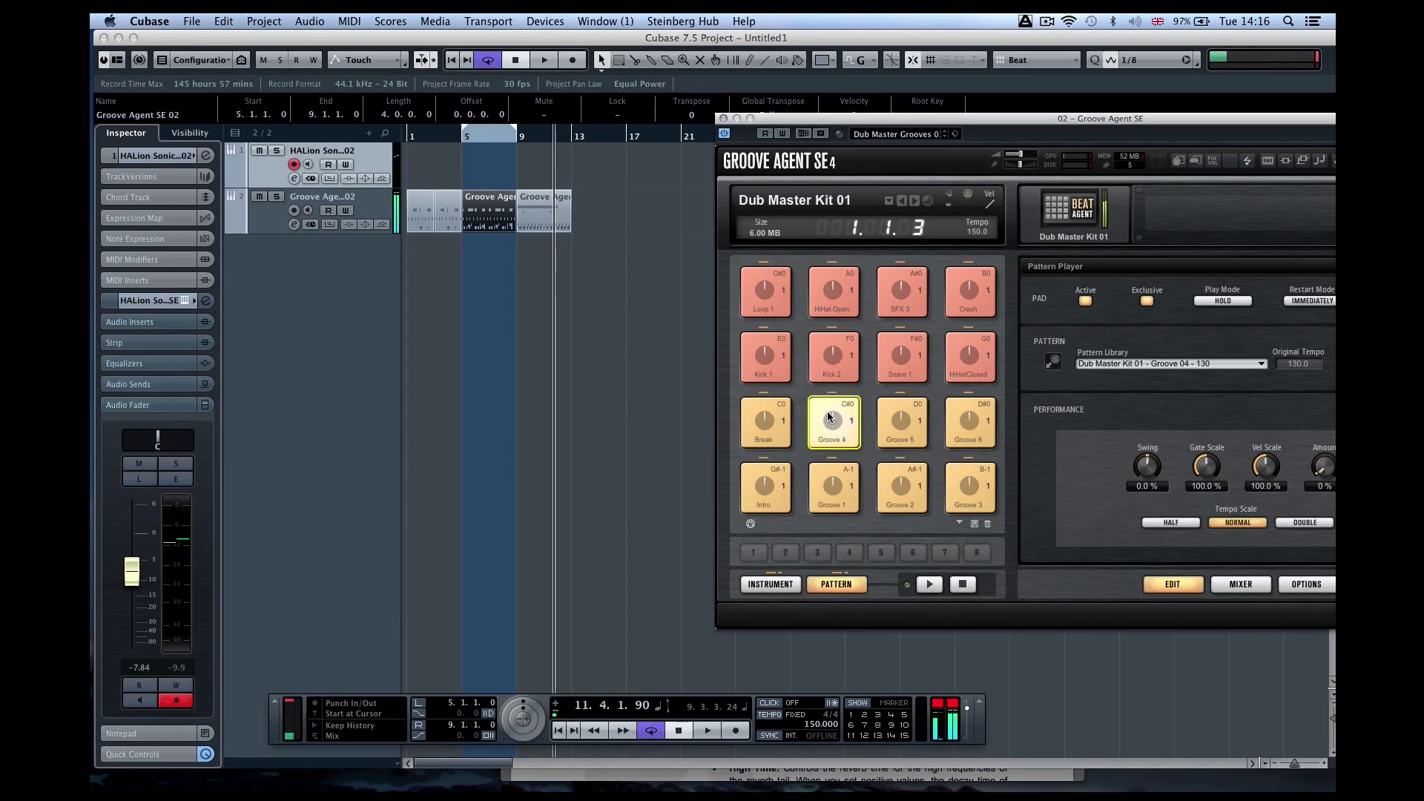
left_click_drag(970, 422, 579, 208)
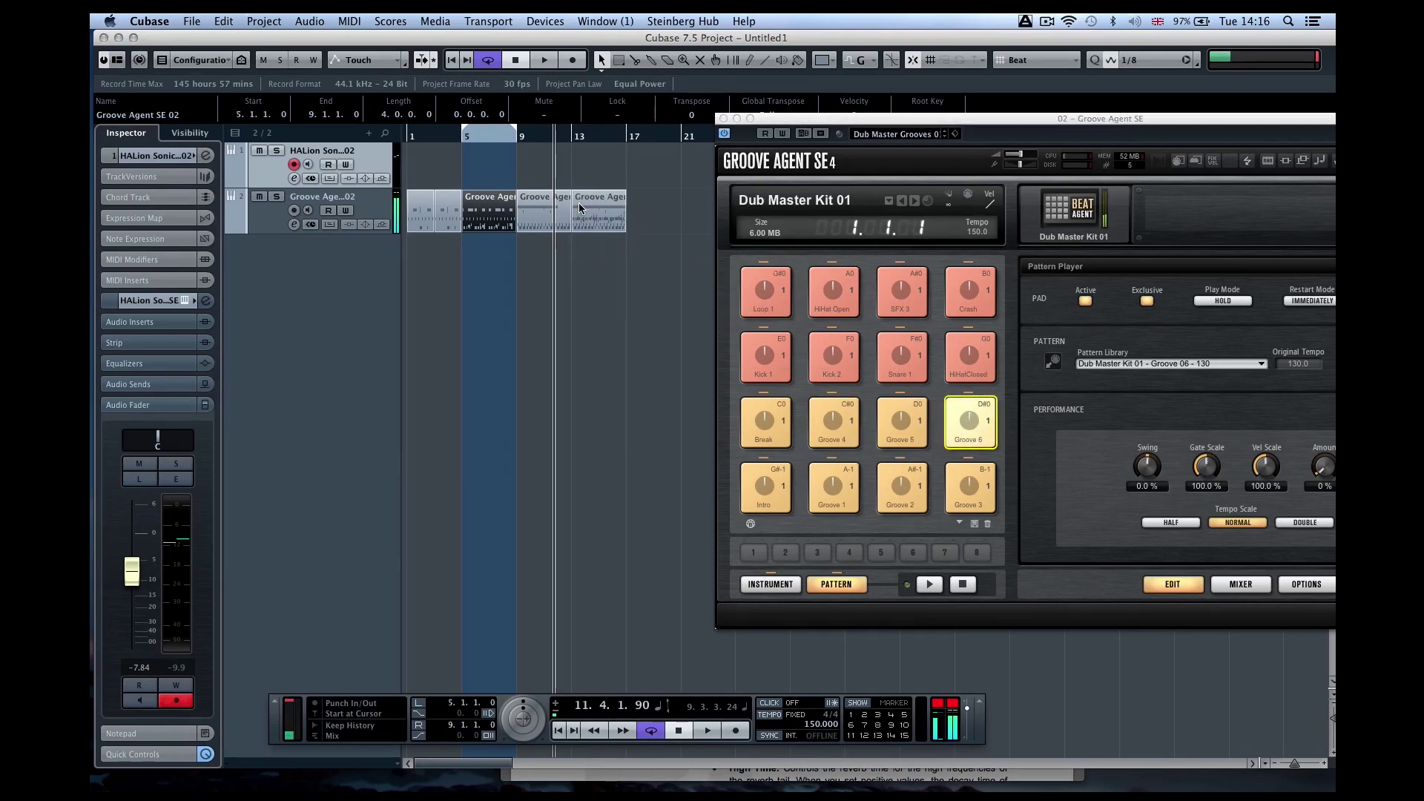
left_click(723, 119)
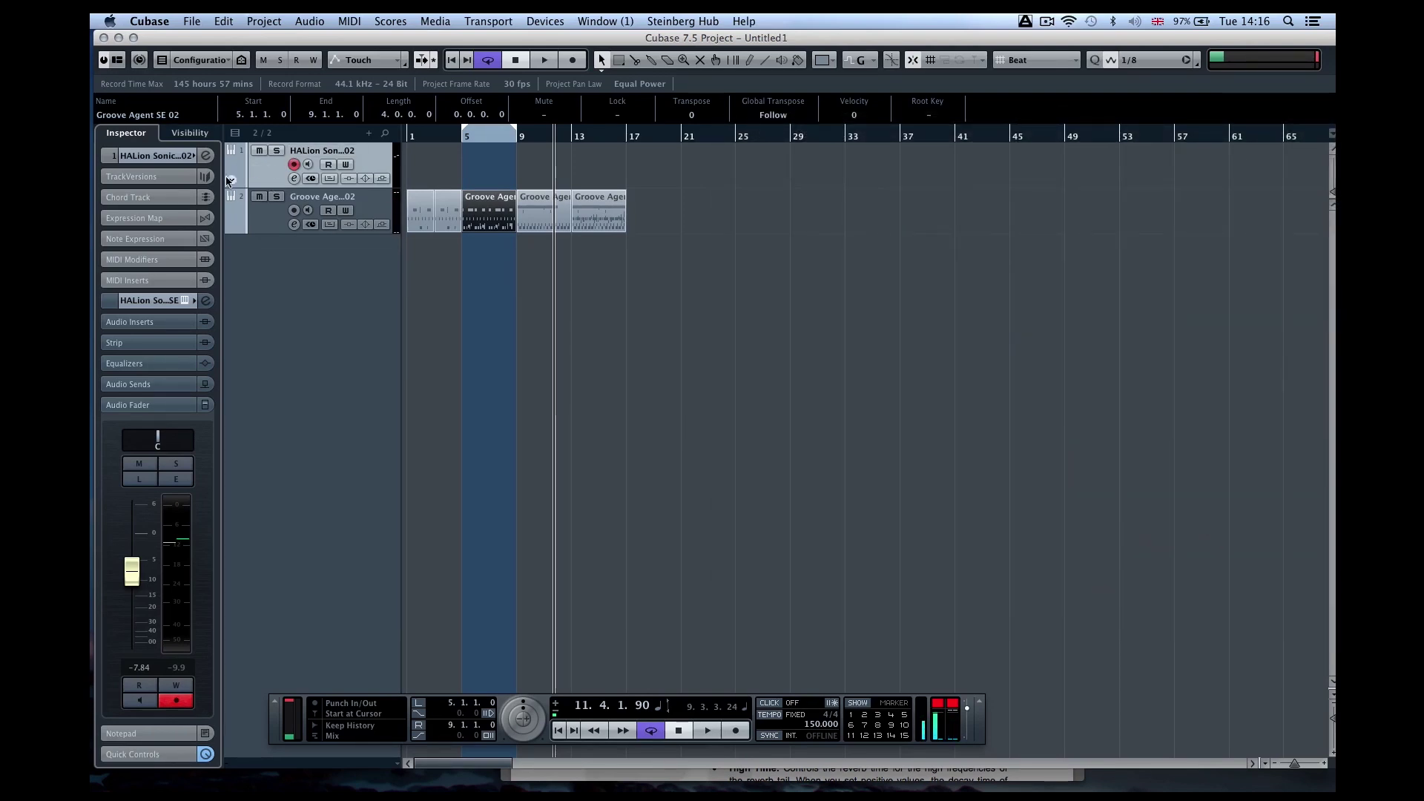
Open the HALion Sonic SE instrument to audition the Wahn Keys sound, close it and return to the project start
left_click(182, 301)
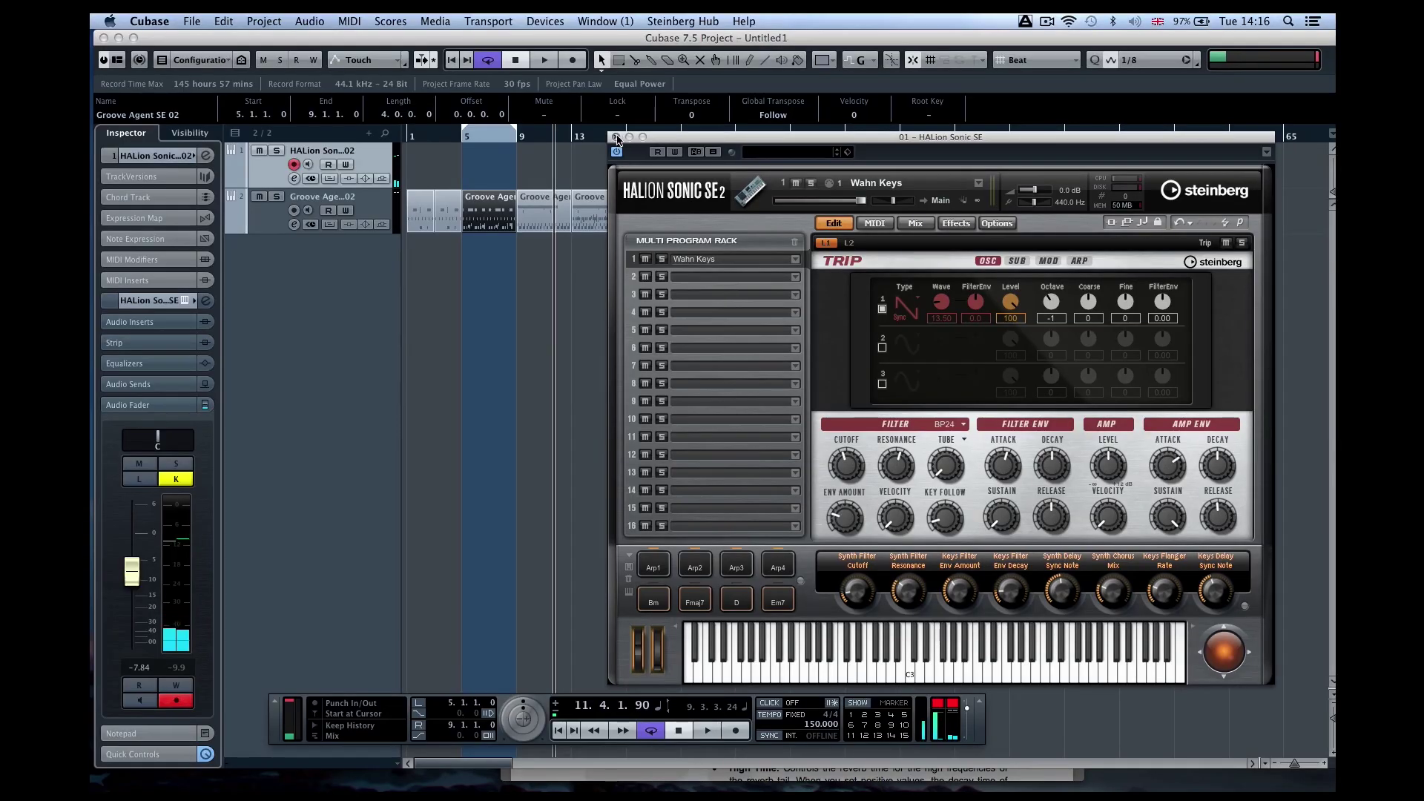
left_click(616, 138)
key("Home")
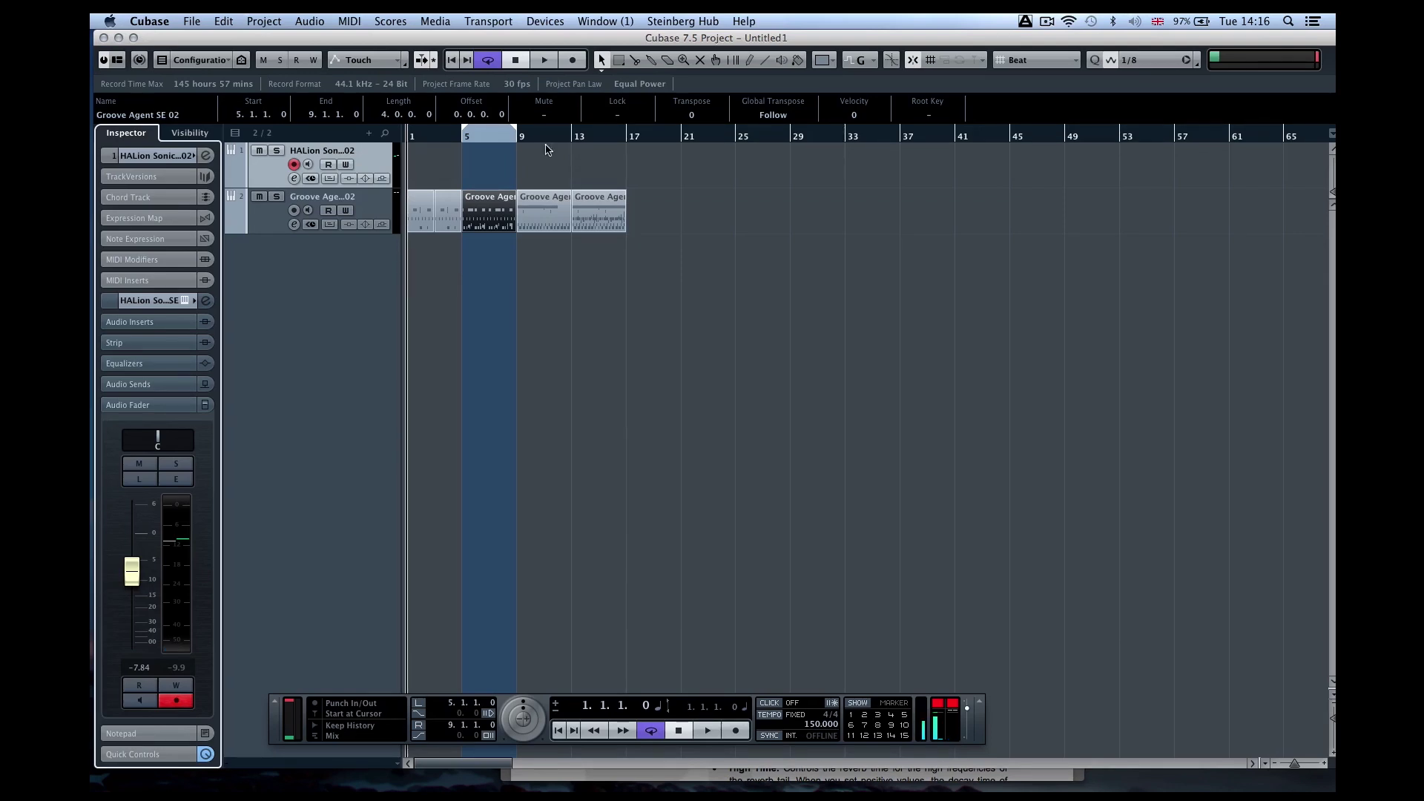
Add a chord track and move it above the HALion Sonic and Groove Agent tracks
right_click(324, 260)
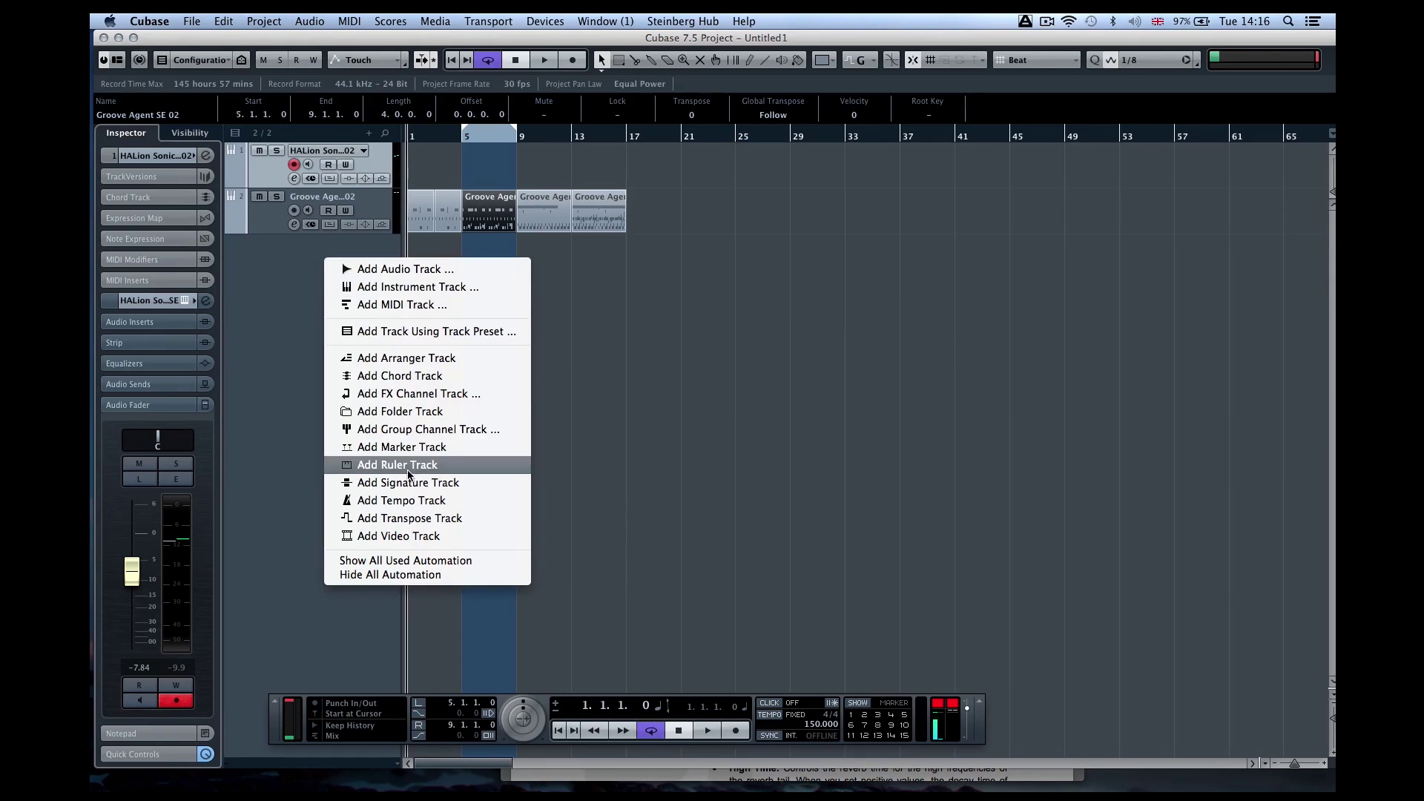
left_click(407, 376)
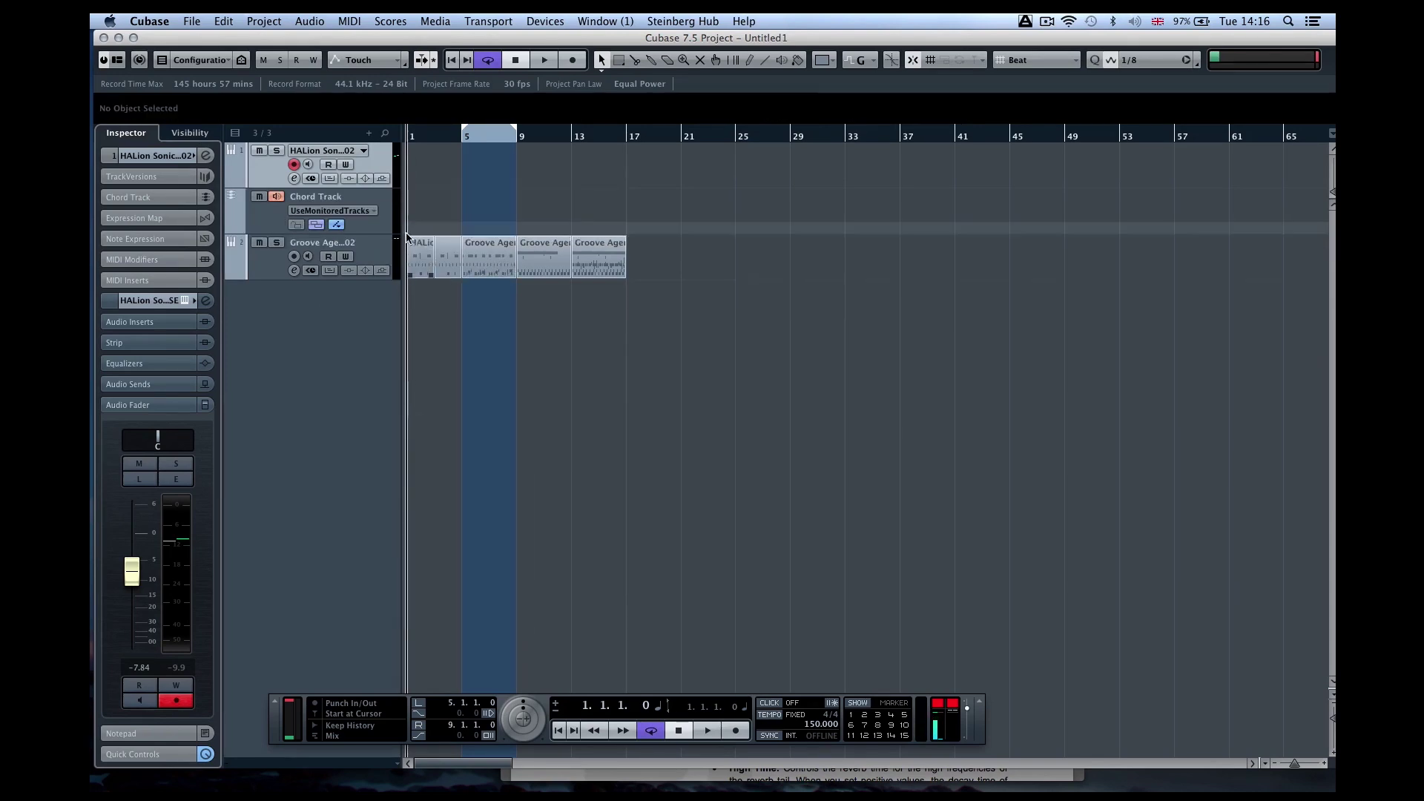
left_click(380, 224)
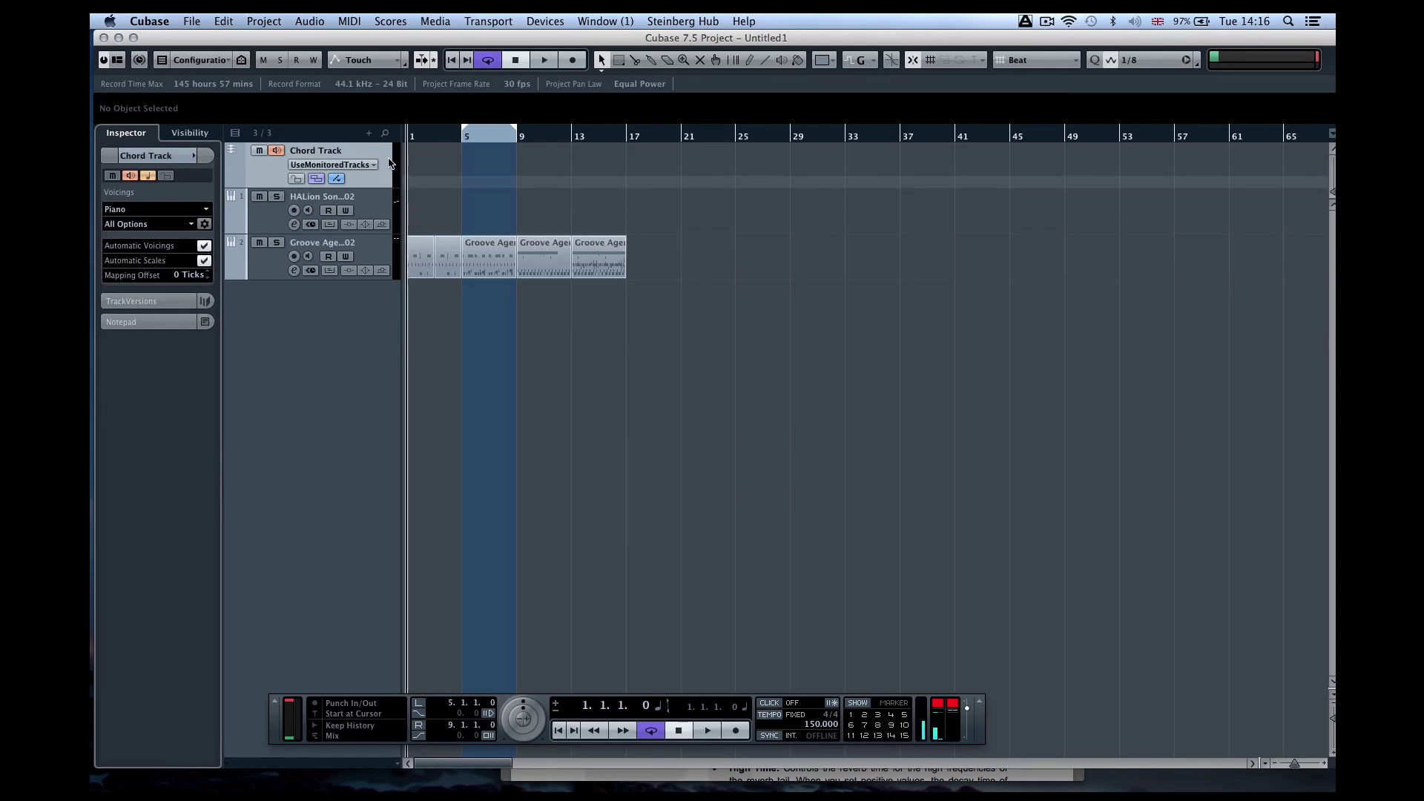
Review the chord track's voicing settings and create a new track version for it
left_click(164, 157)
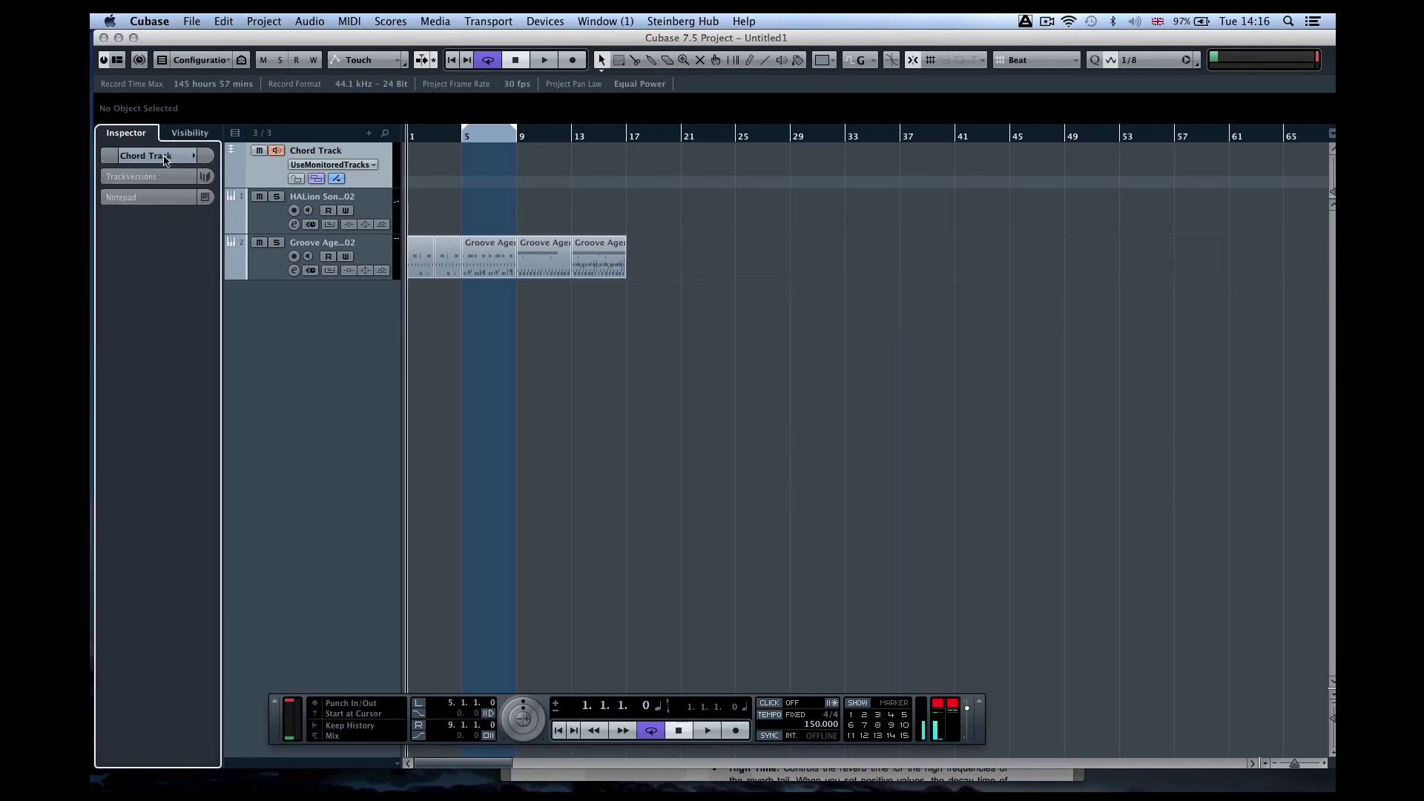
left_click(165, 157)
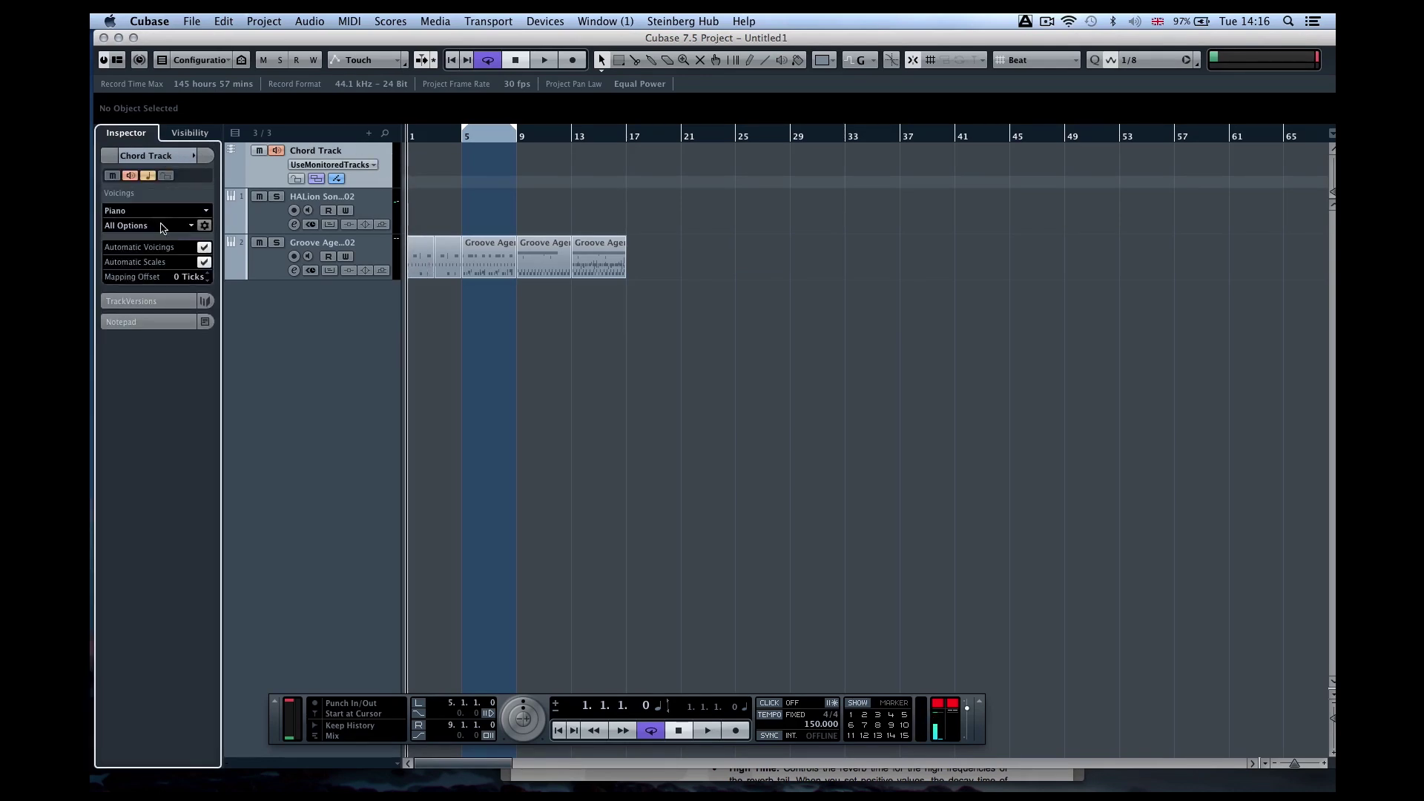
left_click(136, 301)
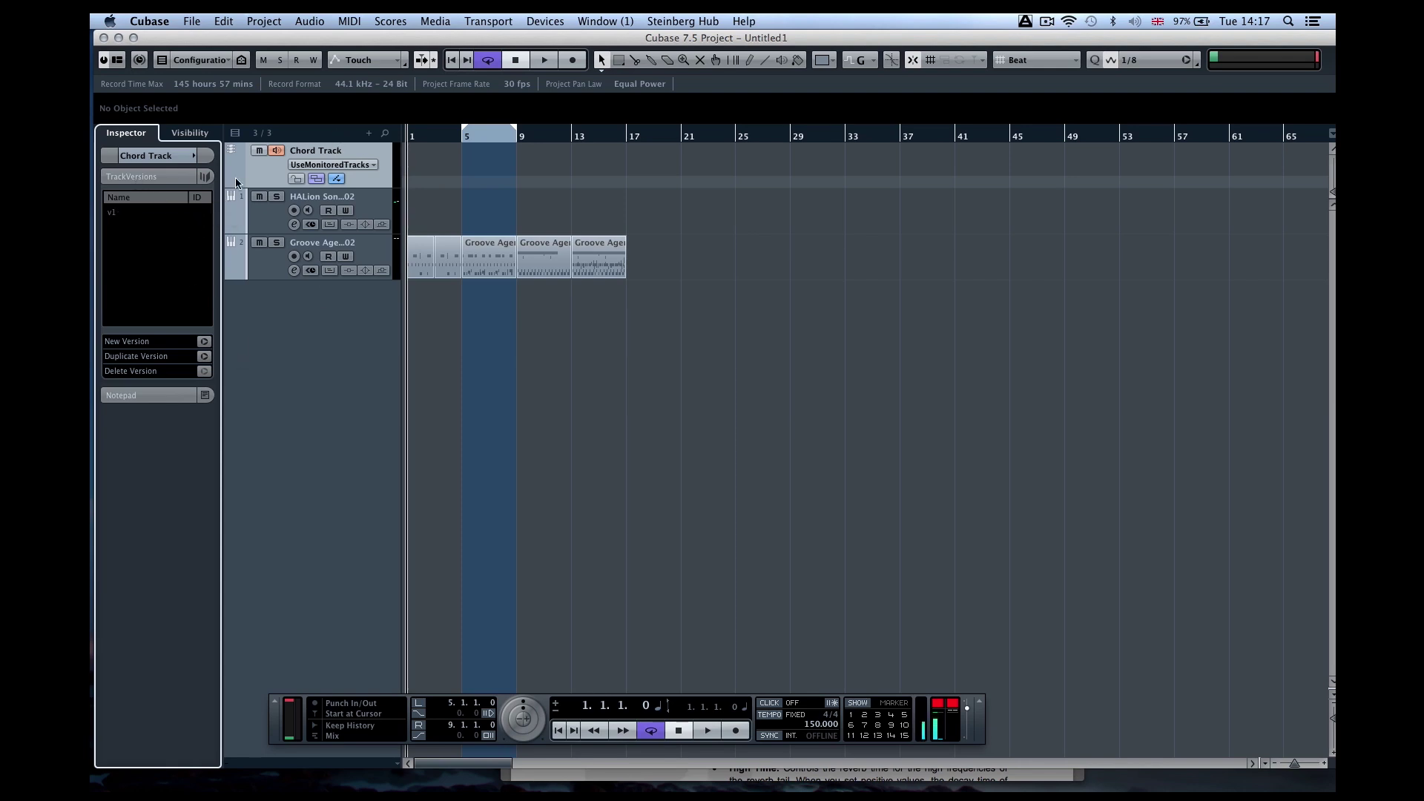
left_click(204, 342)
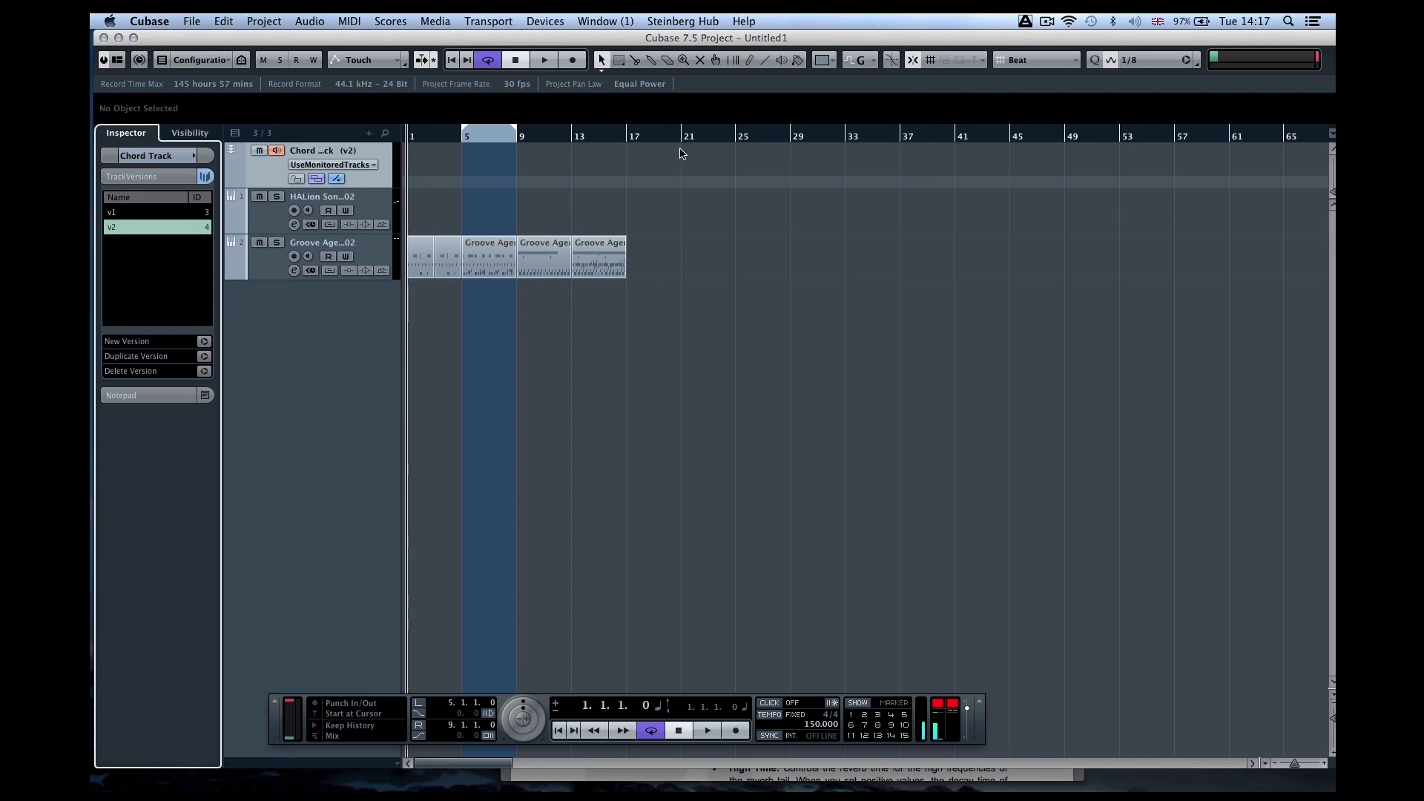
Activate the Draw tool and set the chord track to play through HALion Sonic SE 02
left_click(750, 60)
left_click(364, 165)
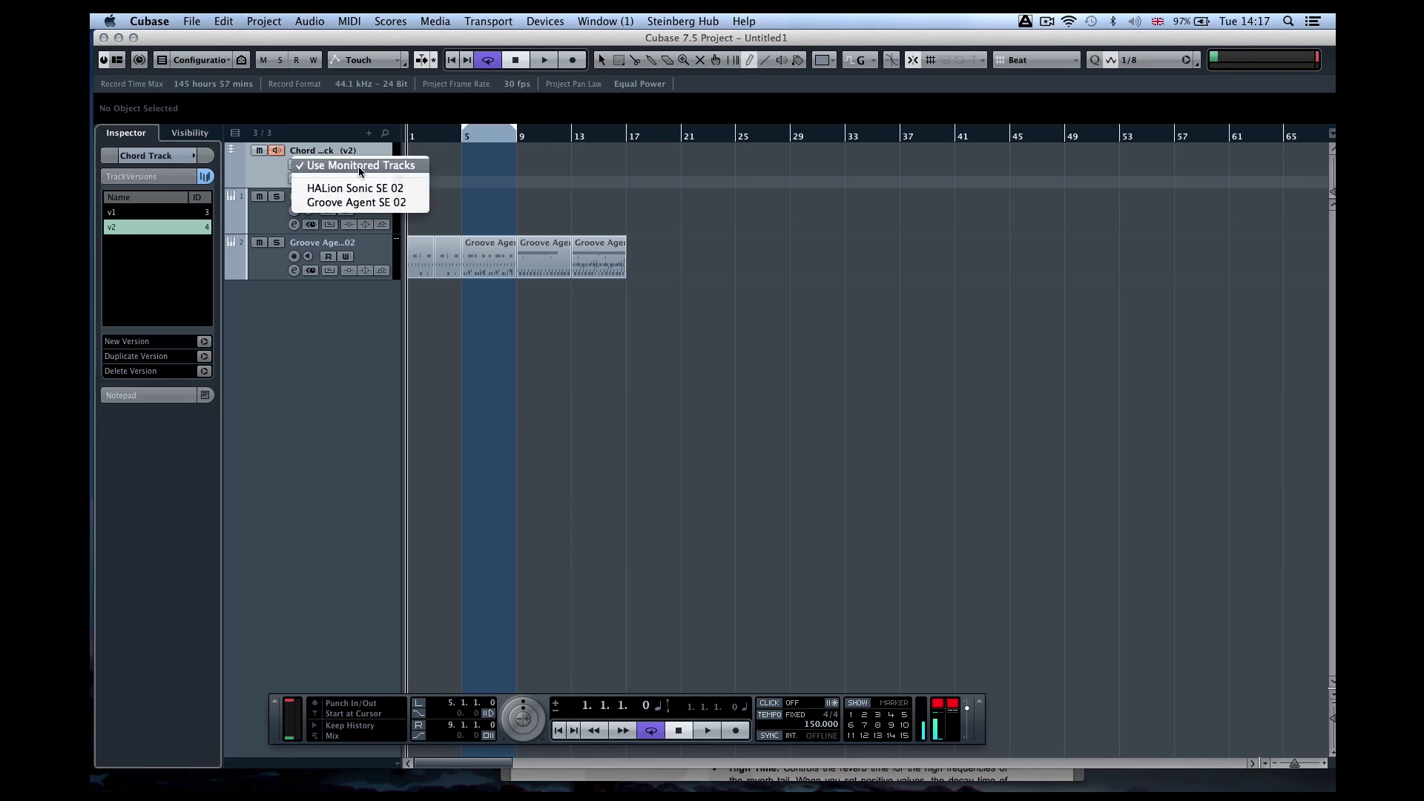
left_click(356, 189)
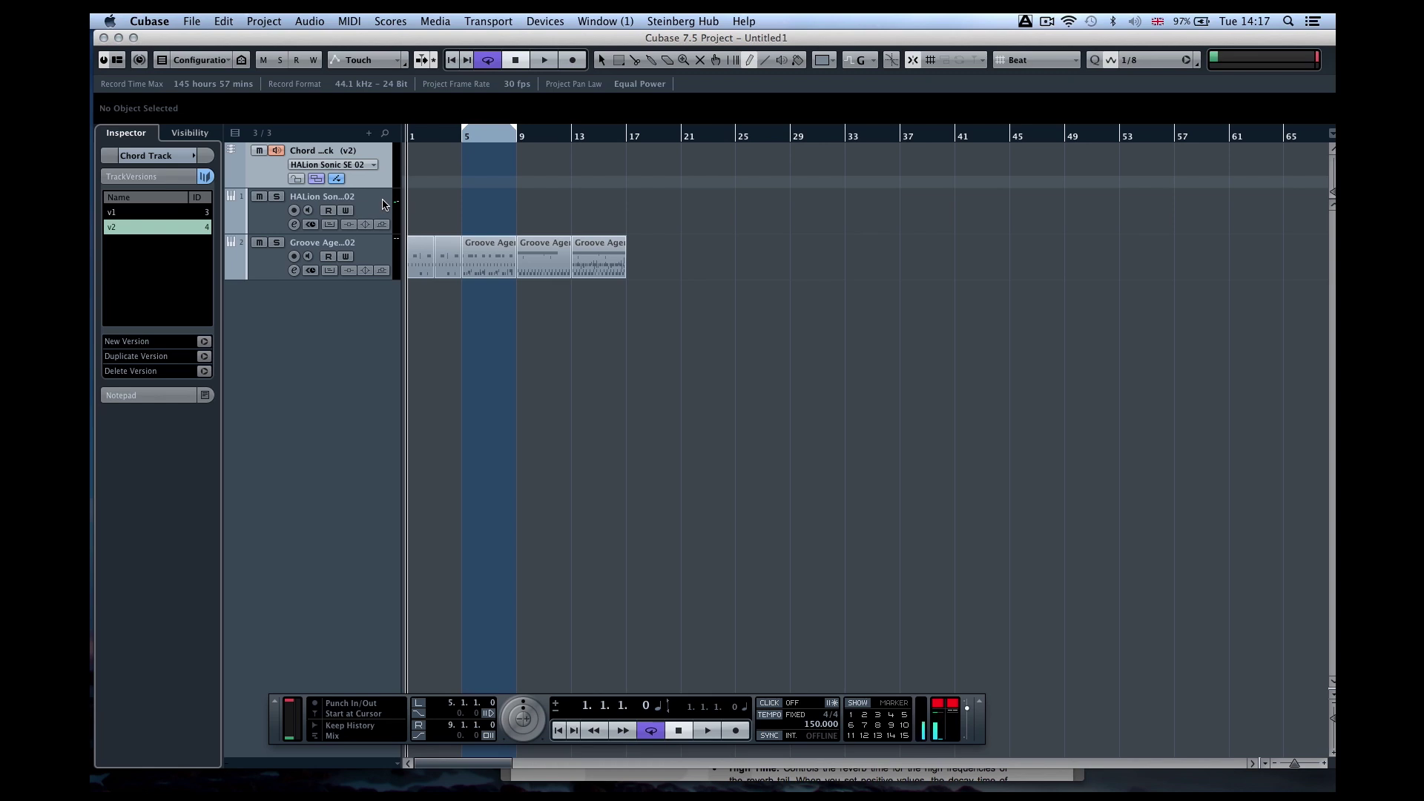
Turn off cycle playback and draw five empty chord events at bars 1 to 5 of the chord track, finishing with the Object Selection tool
left_click(490, 60)
key("h")
key("h")
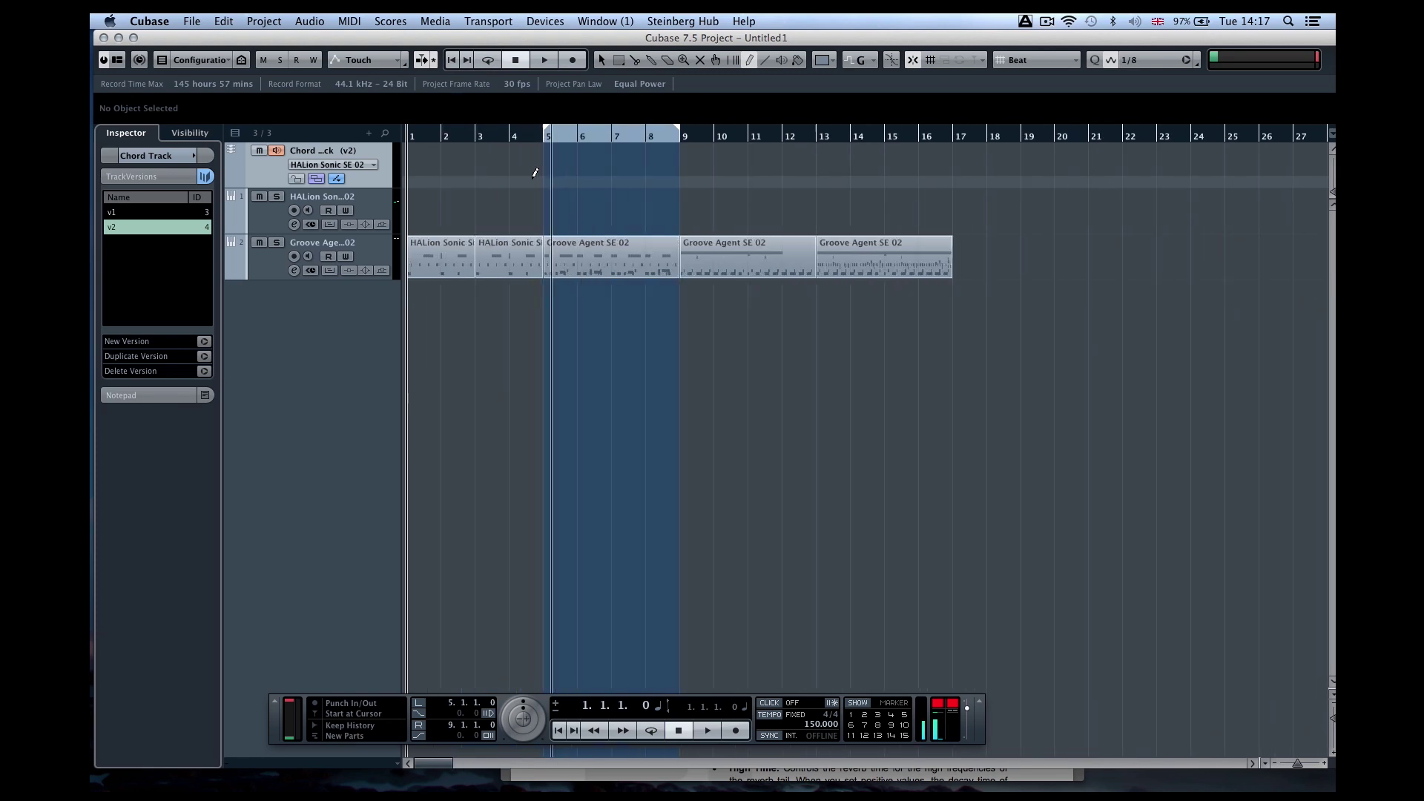
key("h")
left_click(420, 156)
left_click(460, 154)
left_click(510, 154)
left_click(566, 153)
left_click(615, 153)
right_click(559, 362)
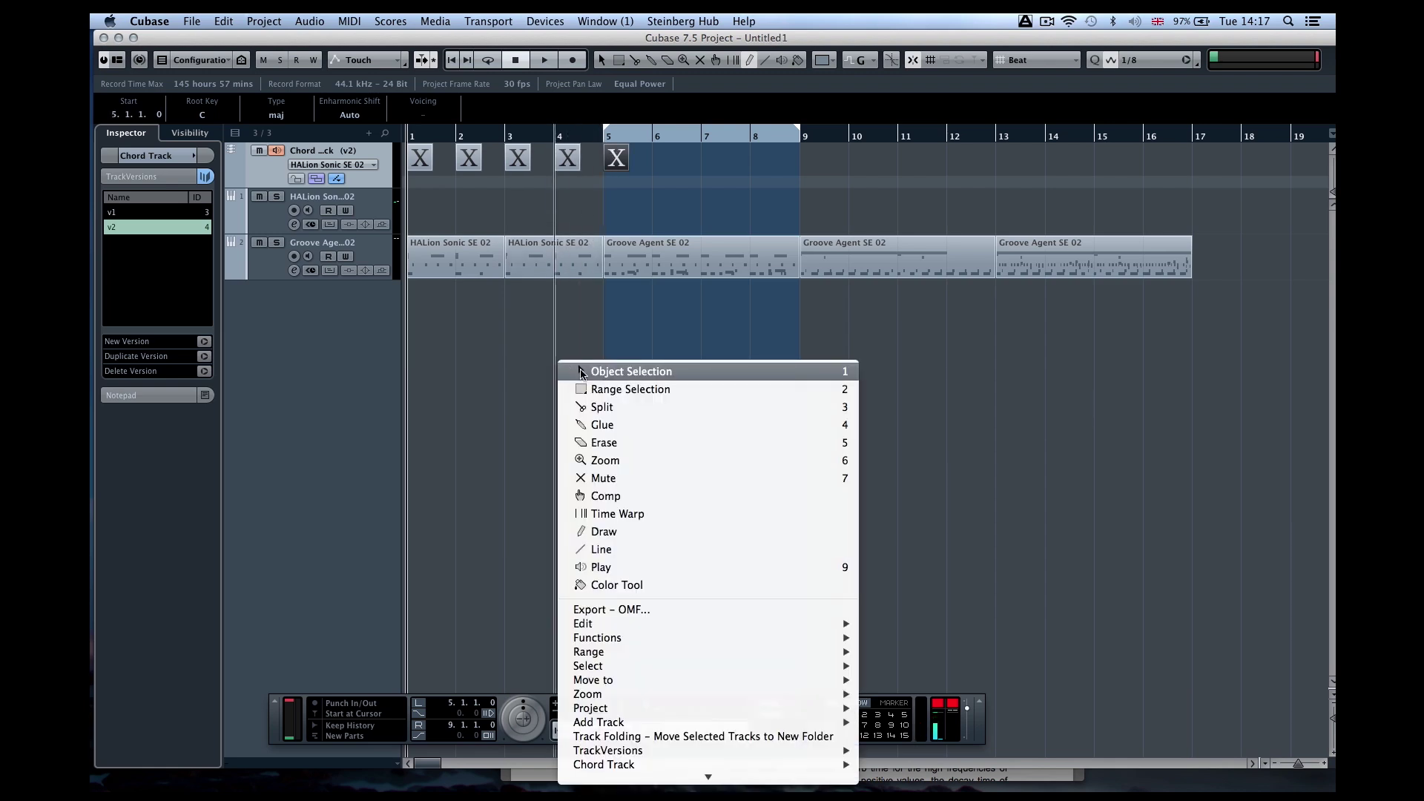
left_click(581, 372)
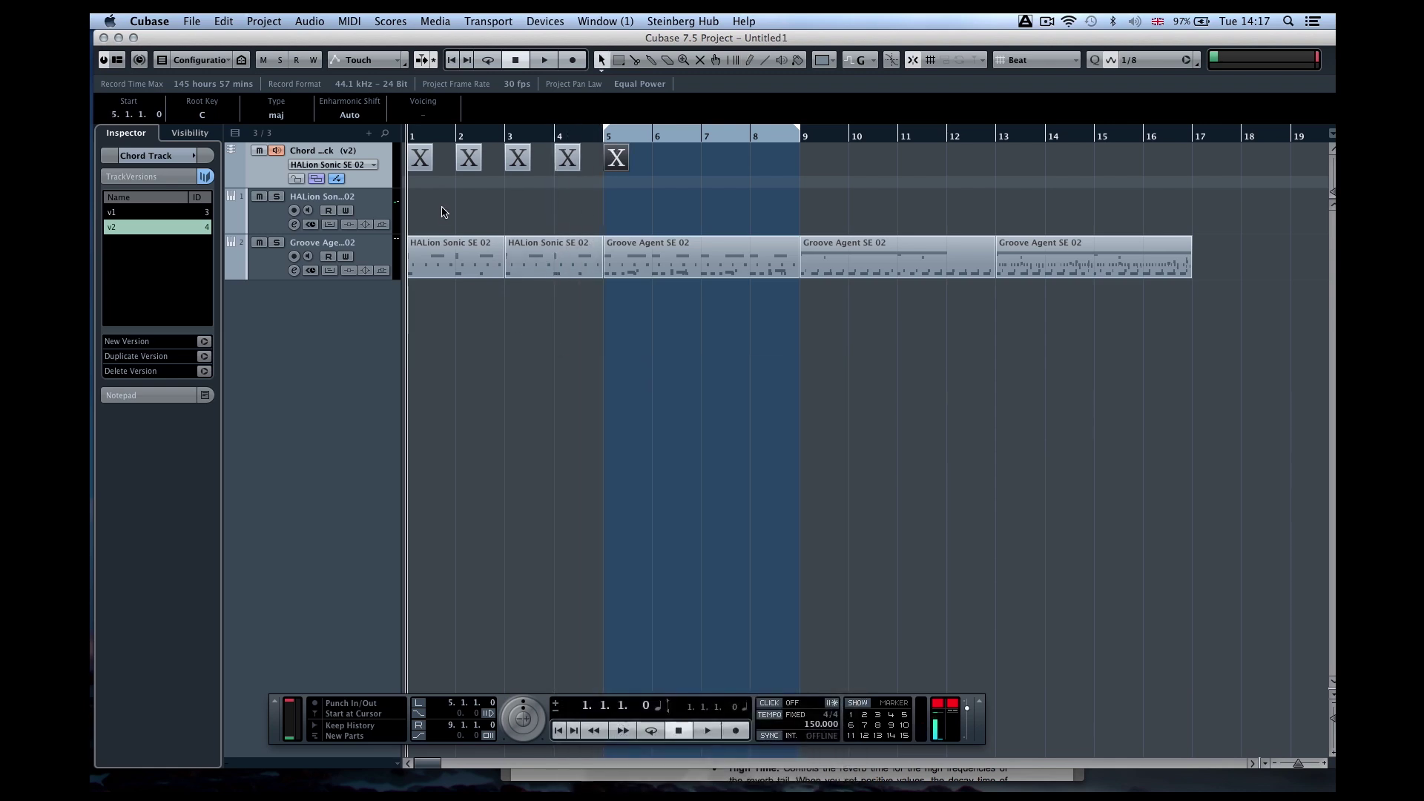
Define the bar 1 chord event as D minor in the chord editor
double_click(420, 159)
left_click(359, 183)
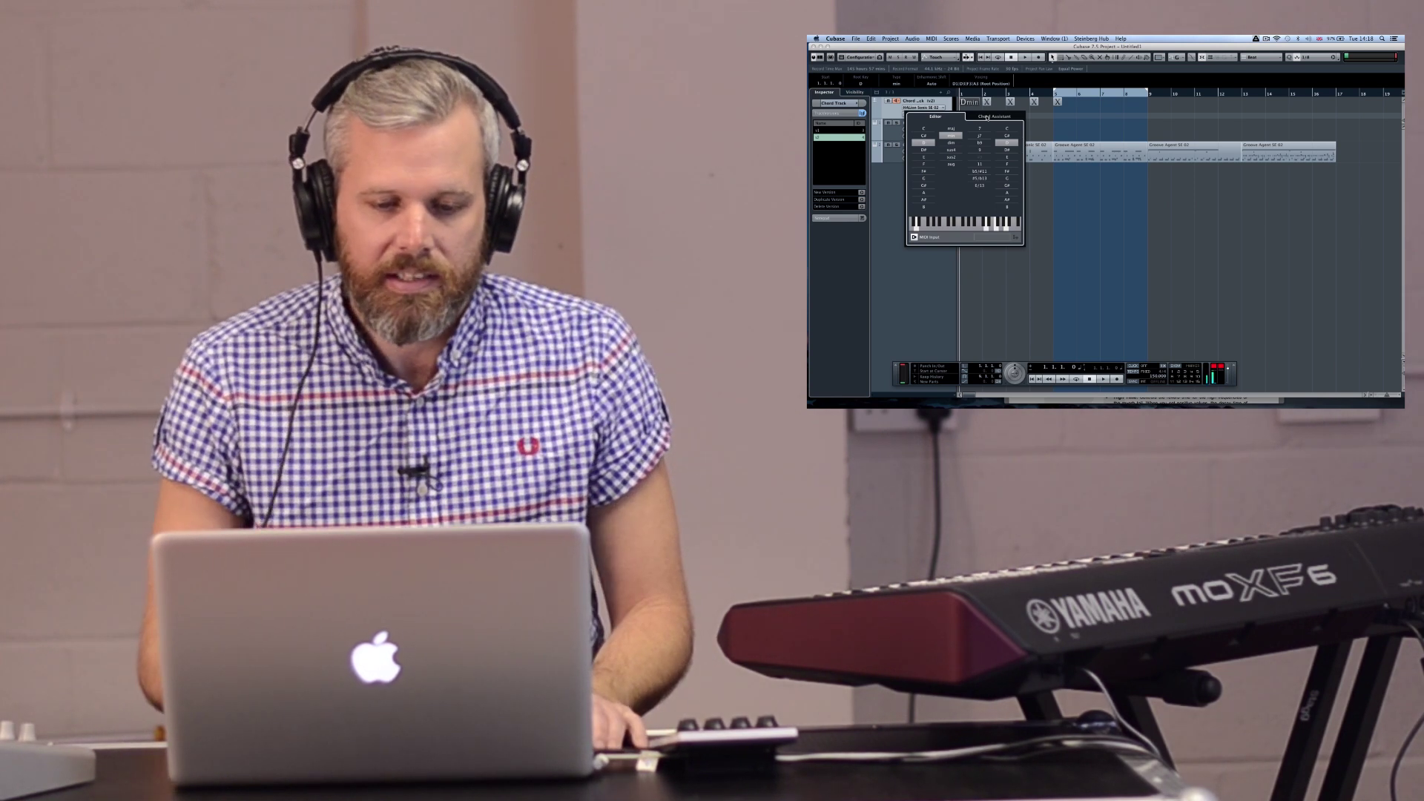
key("Tab")
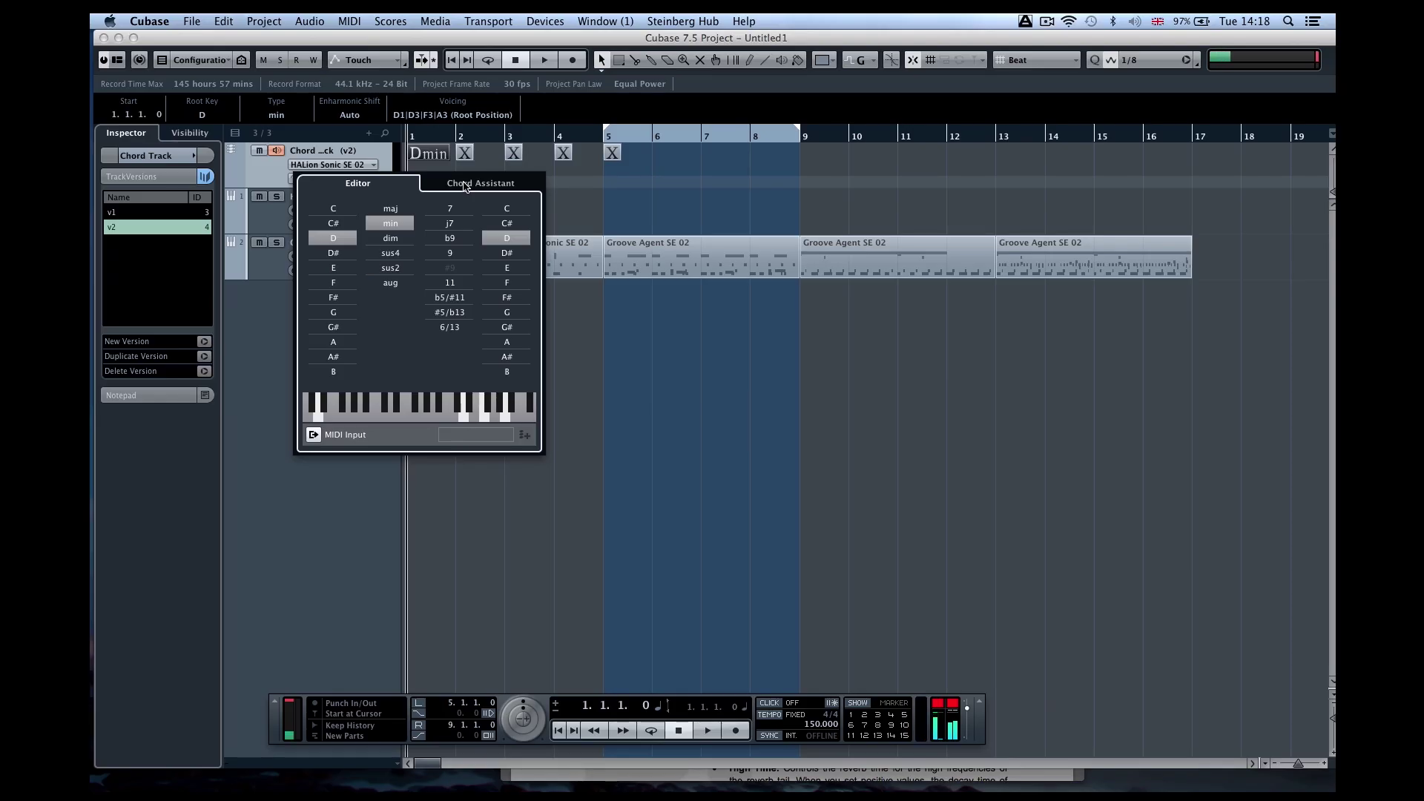
Show Chord Assistant suggestions for the bar 2 chord in Cadence mode with the type set to All
key("Right")
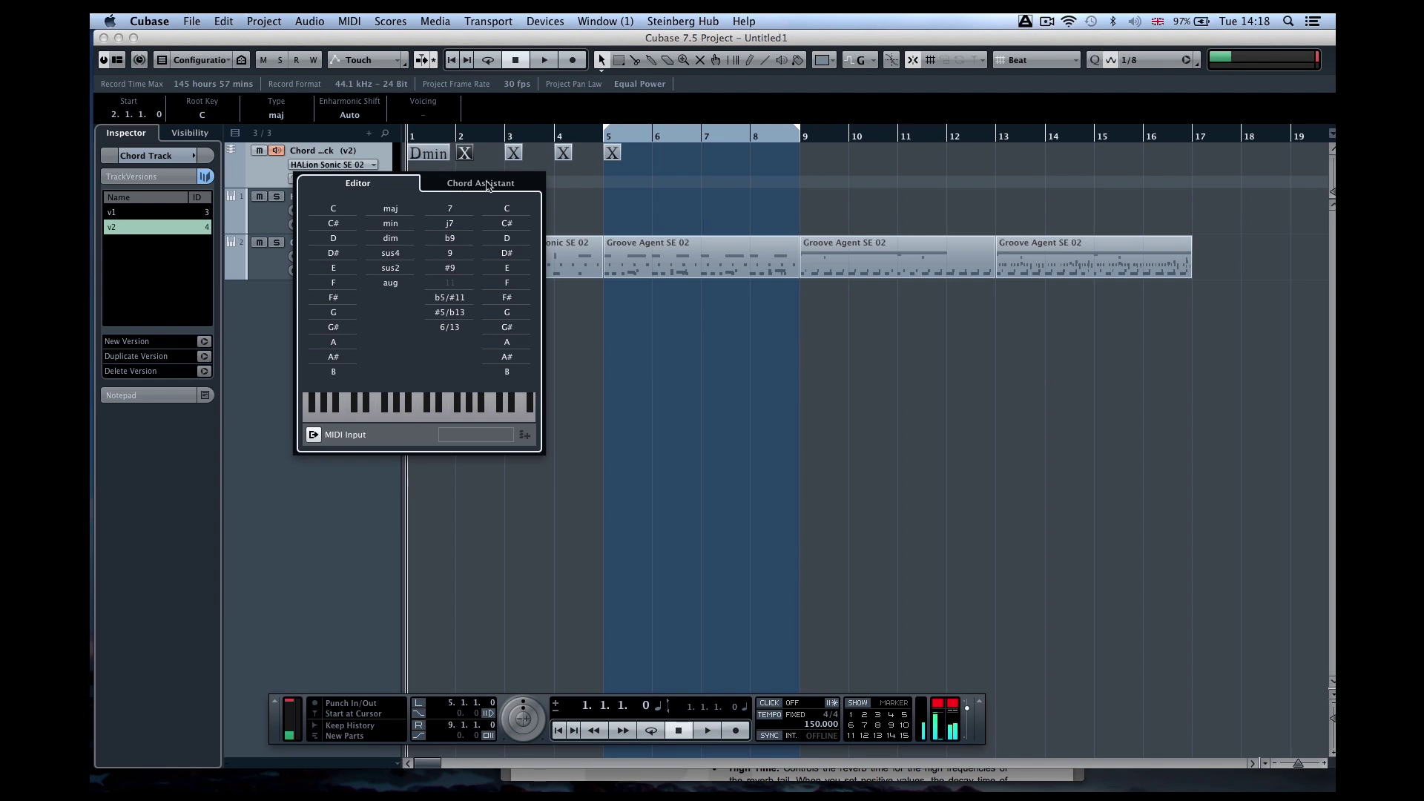
left_click(449, 185)
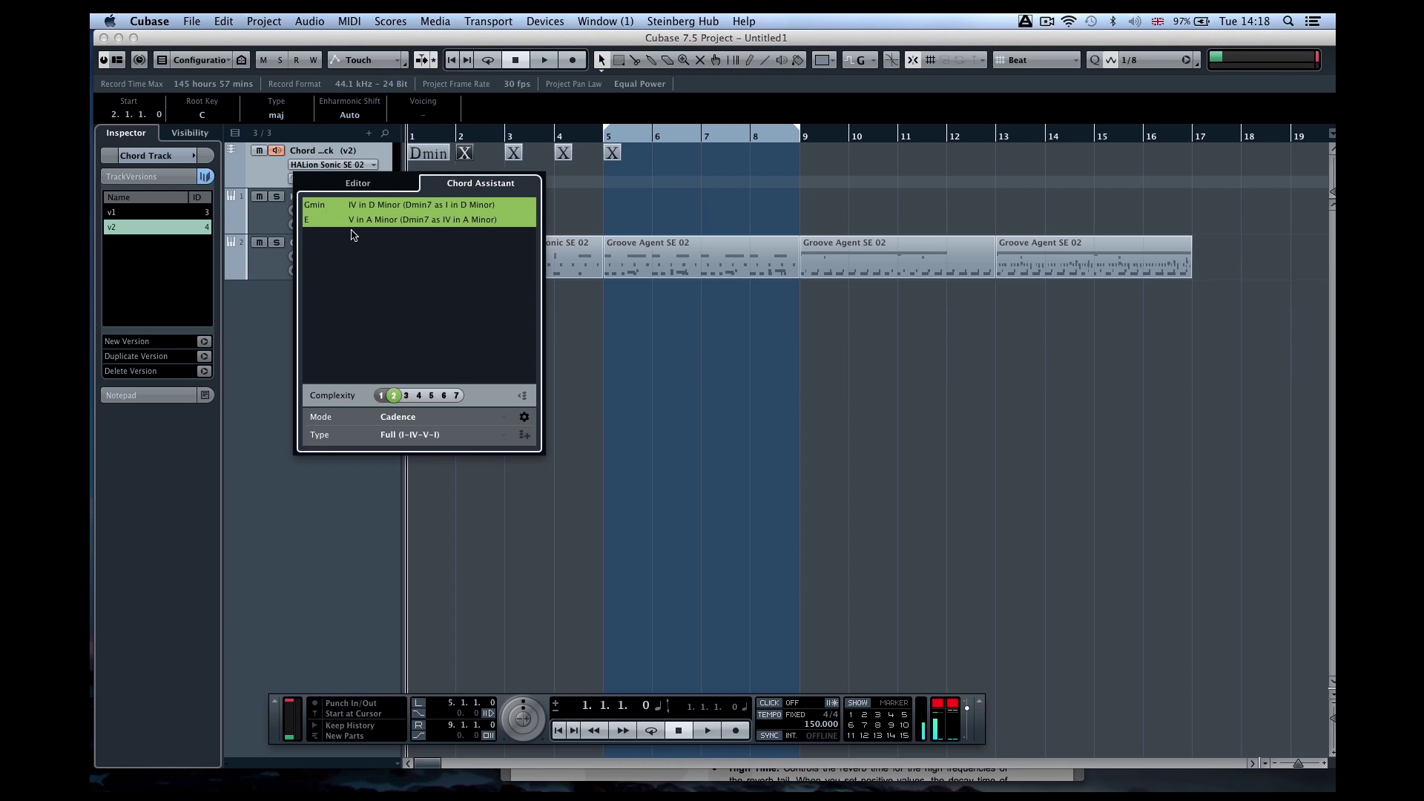
left_click(402, 420)
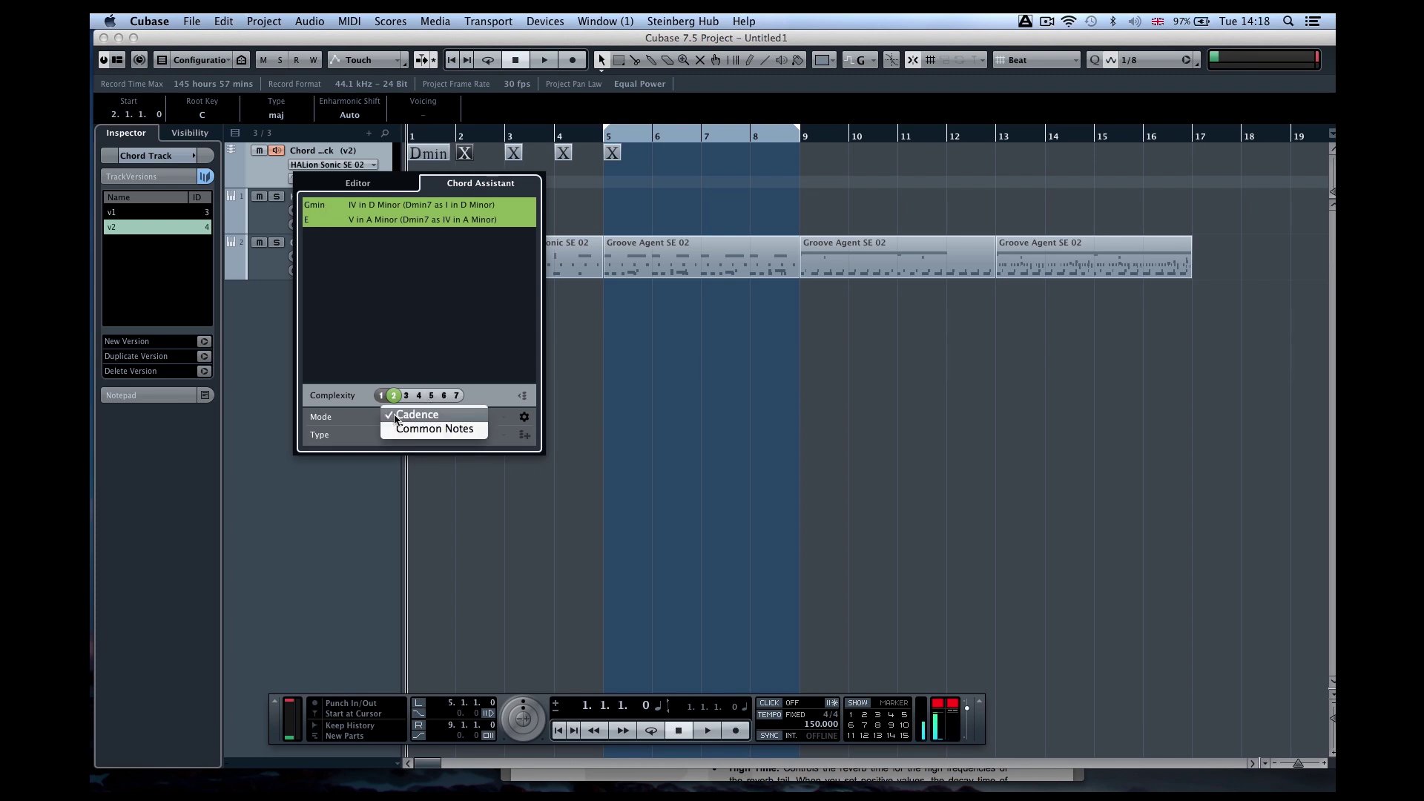
left_click(401, 418)
left_click(407, 435)
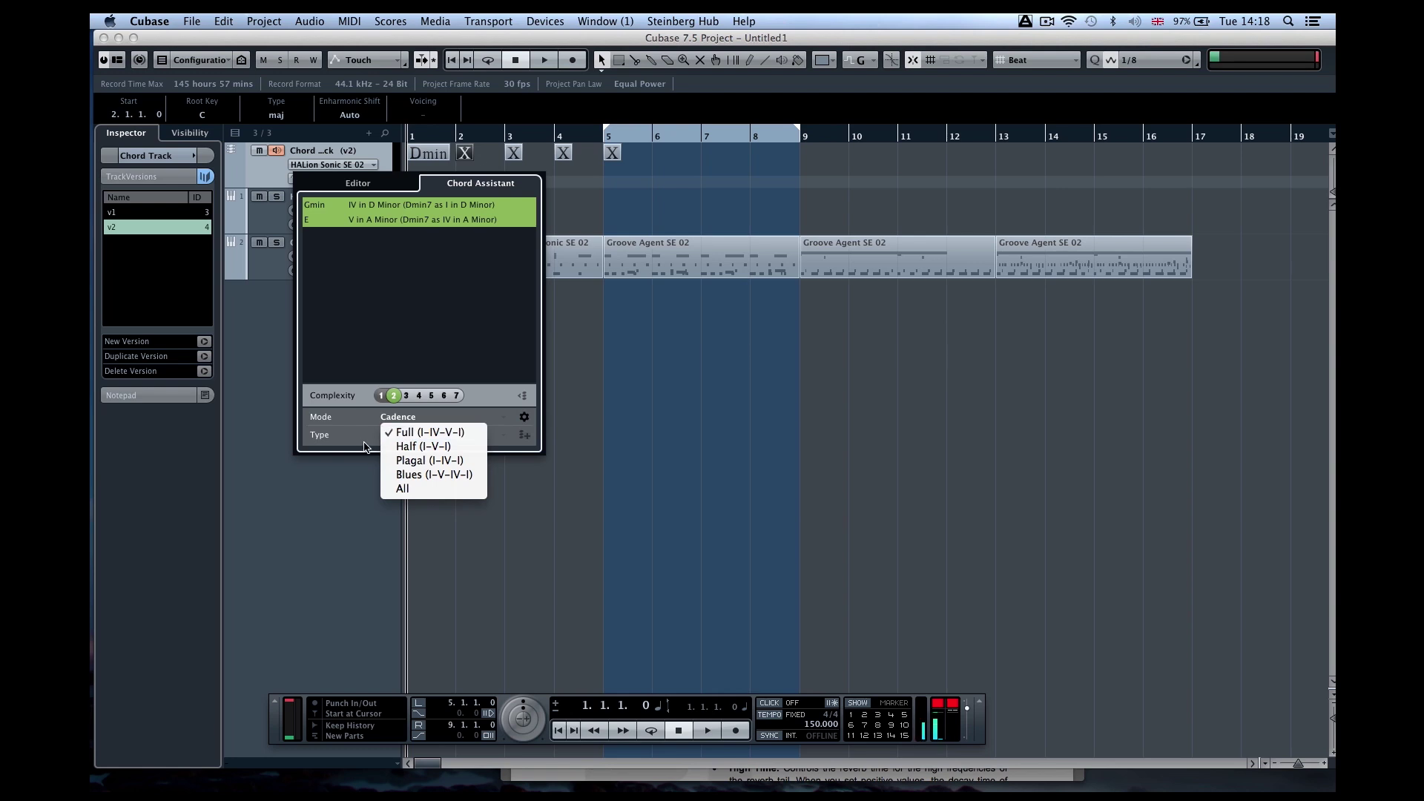
left_click(402, 490)
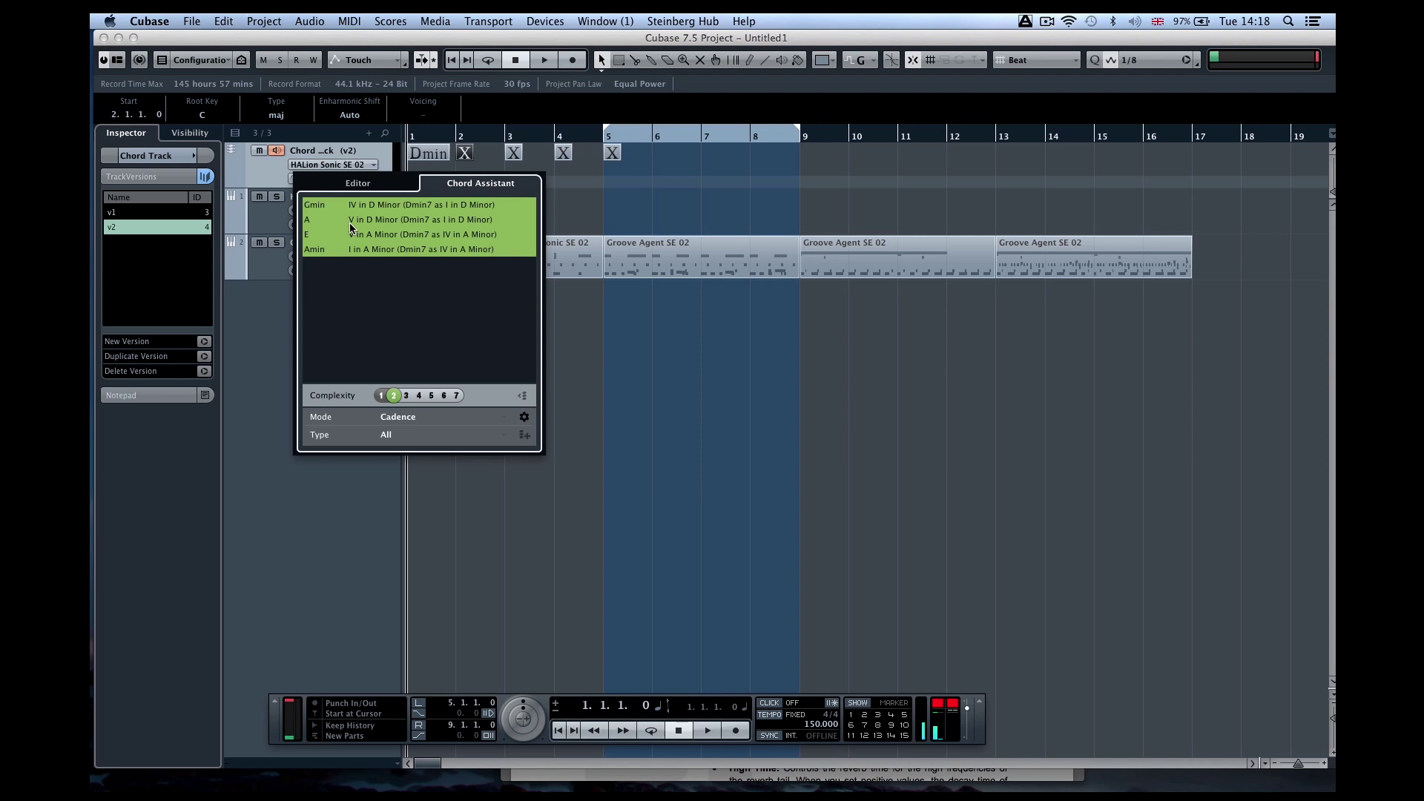
Examine the Chord Assistant suggestions at complexity levels from 3 up to 7 and return the complexity to 2
left_click(405, 397)
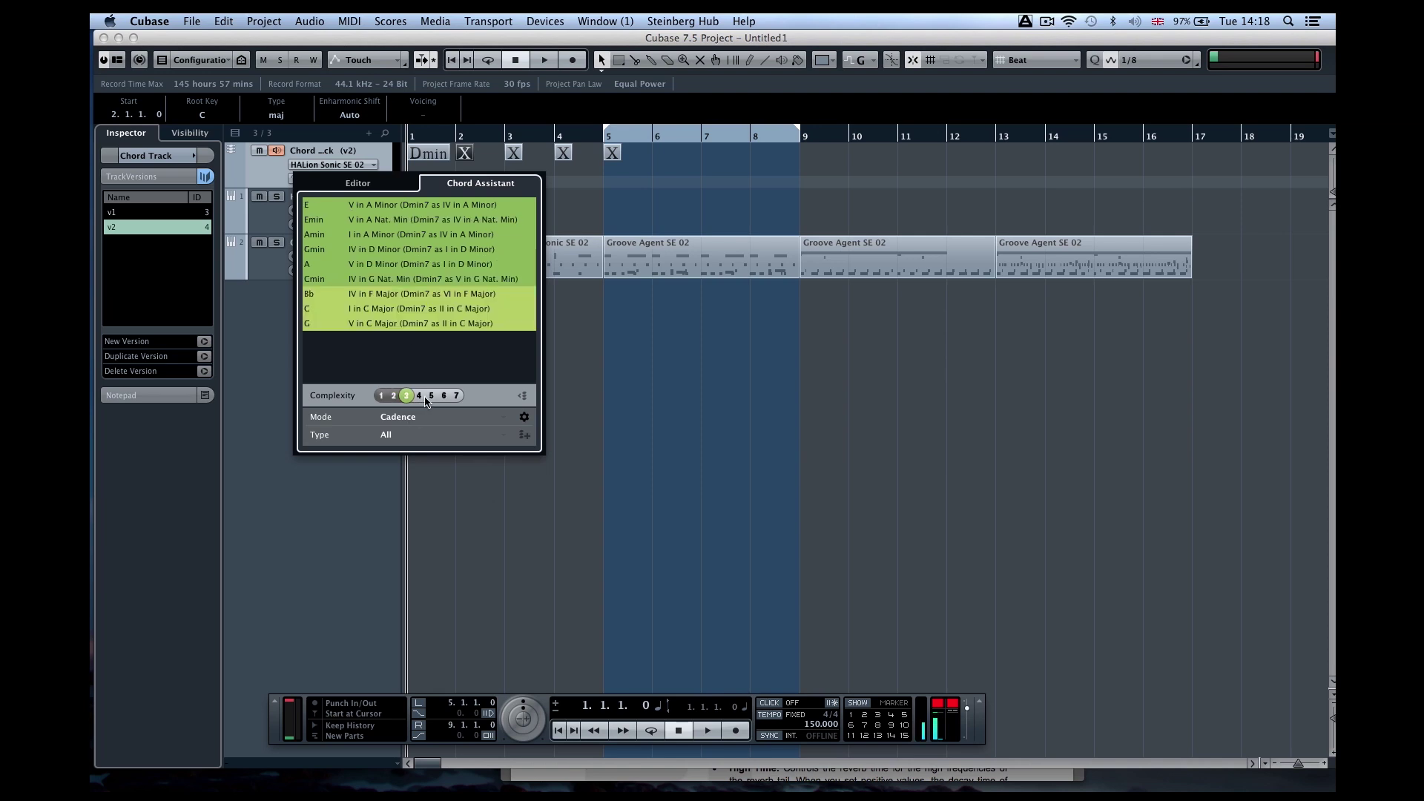
left_click(427, 397)
left_click(444, 395)
left_click(456, 396)
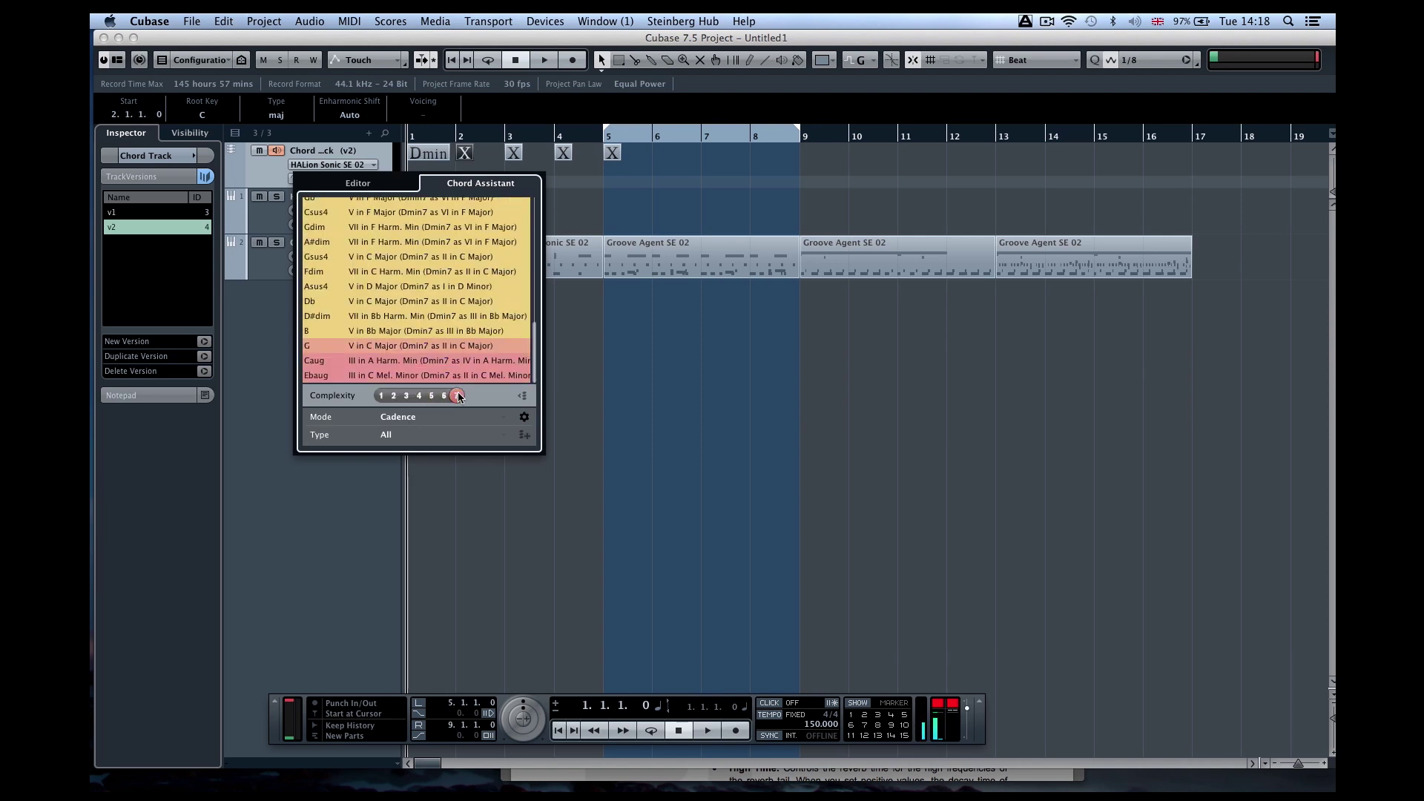
scroll(445, 345, "down", 10)
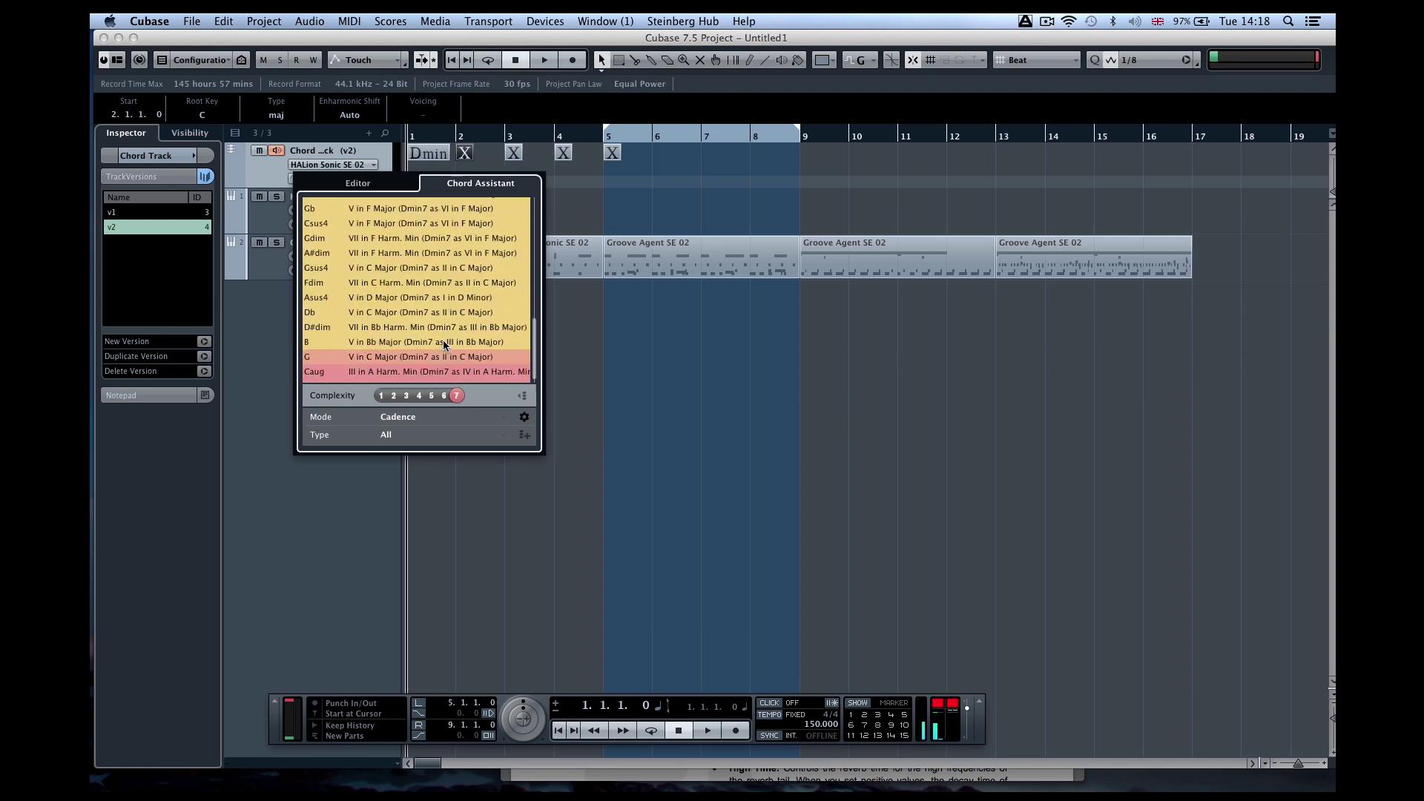
left_click(402, 399)
left_click(394, 397)
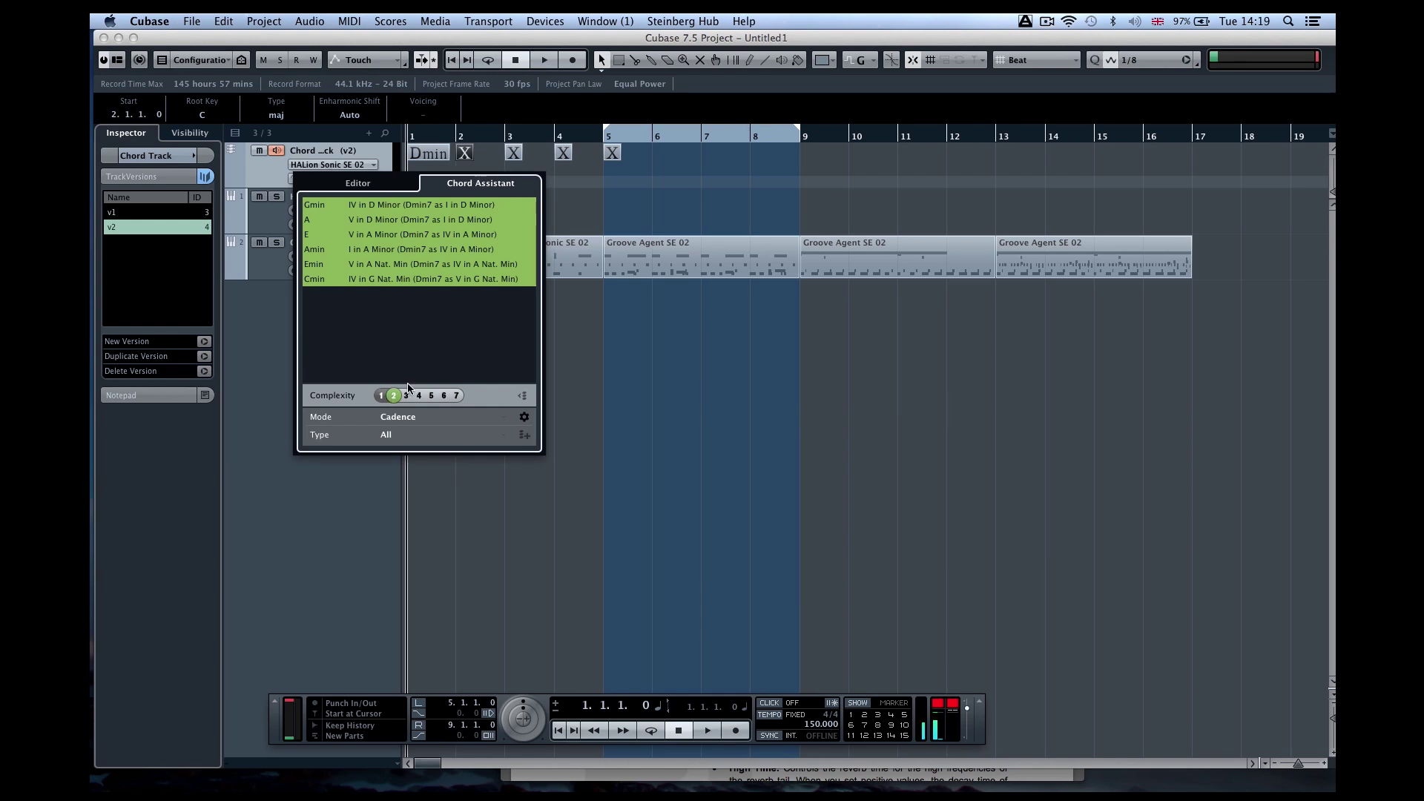
Replay the bar 1 chord and assign the suggested Gmin to the bar 2 chord event
key("Left")
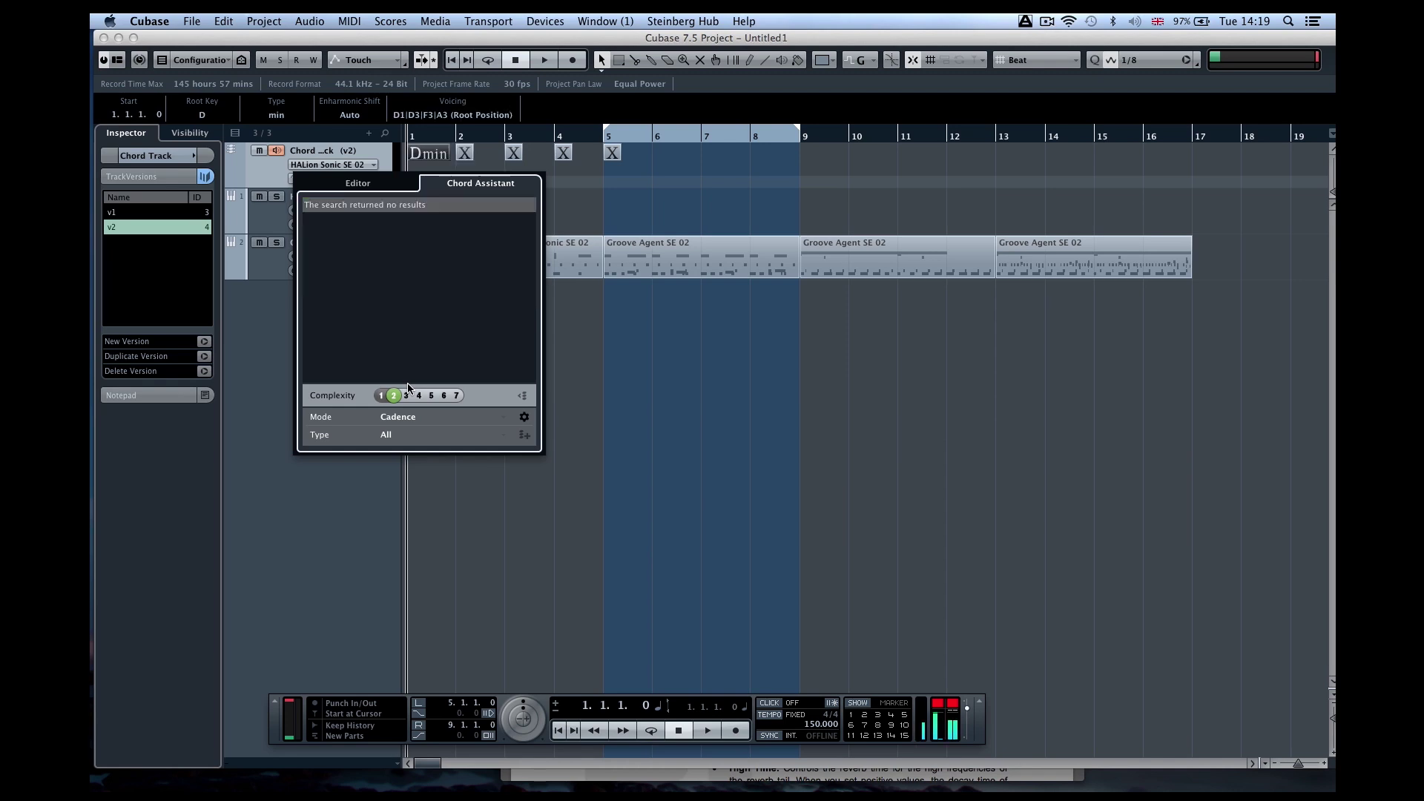
key("Right")
left_click(365, 206)
Try the suggested A and Dmin chords for the bar 3 event and set it to Fmin
key("Right")
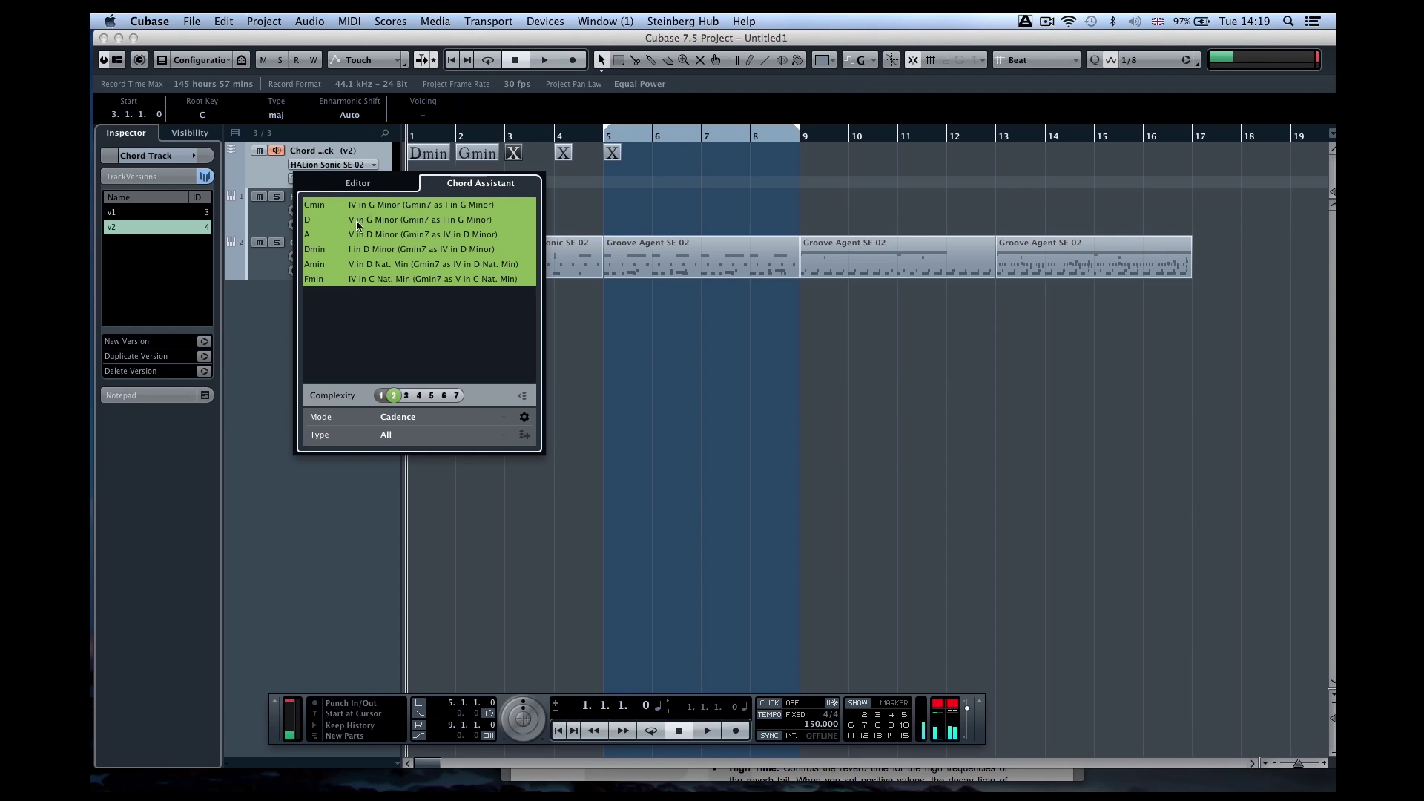
left_click(357, 236)
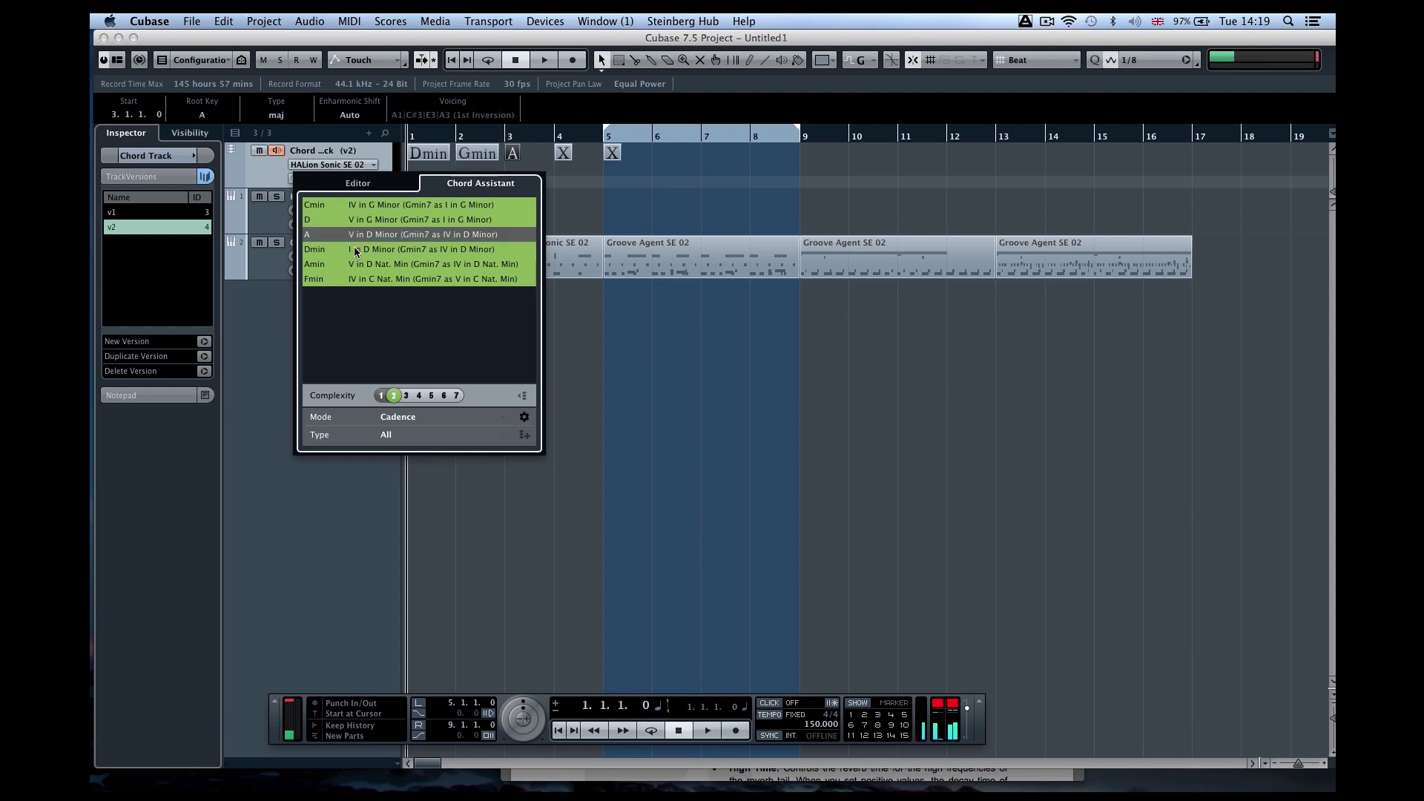
left_click(354, 249)
left_click(356, 280)
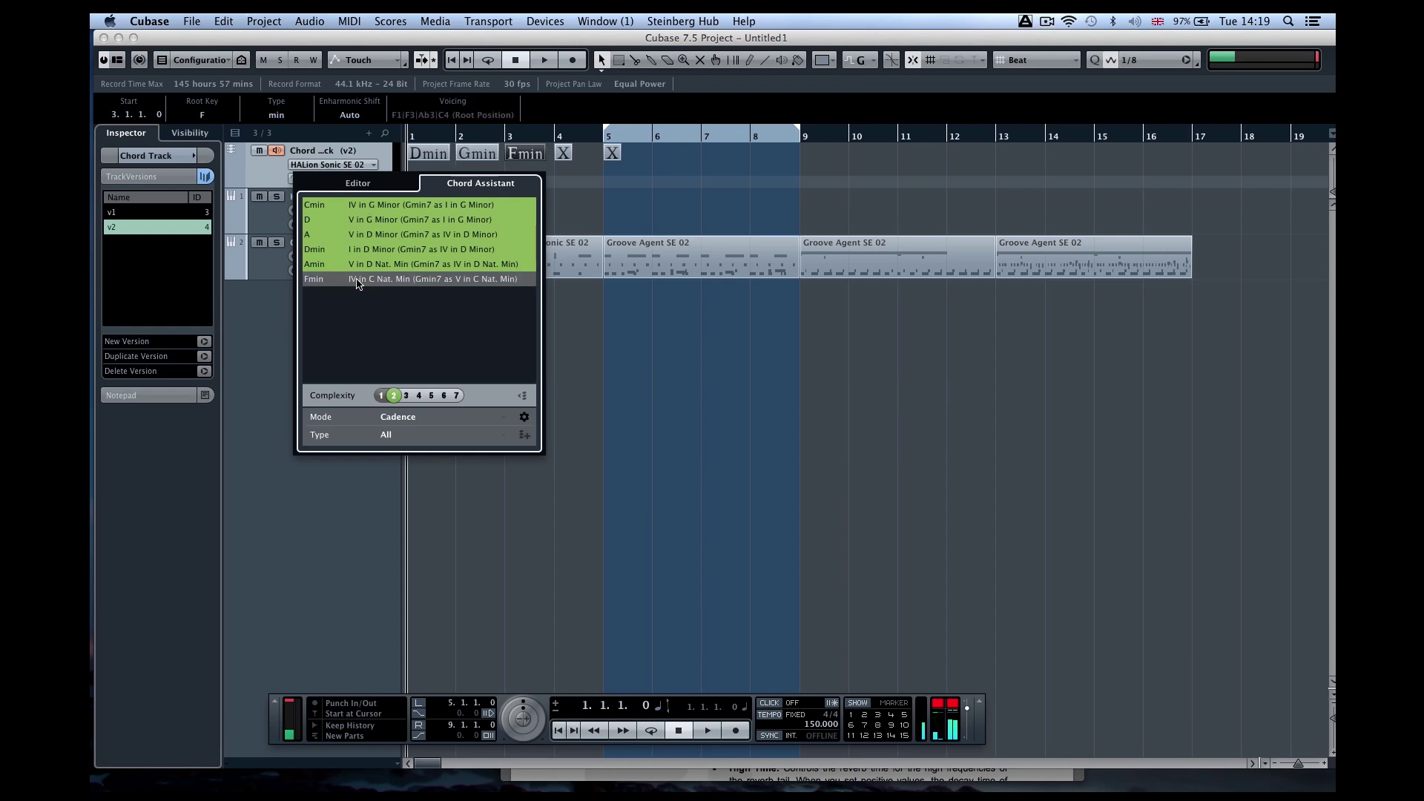
Try D and Cmin for the bar 3 chord, raise the suggestion complexity to 3 and set the chord to Amin
left_click(363, 217)
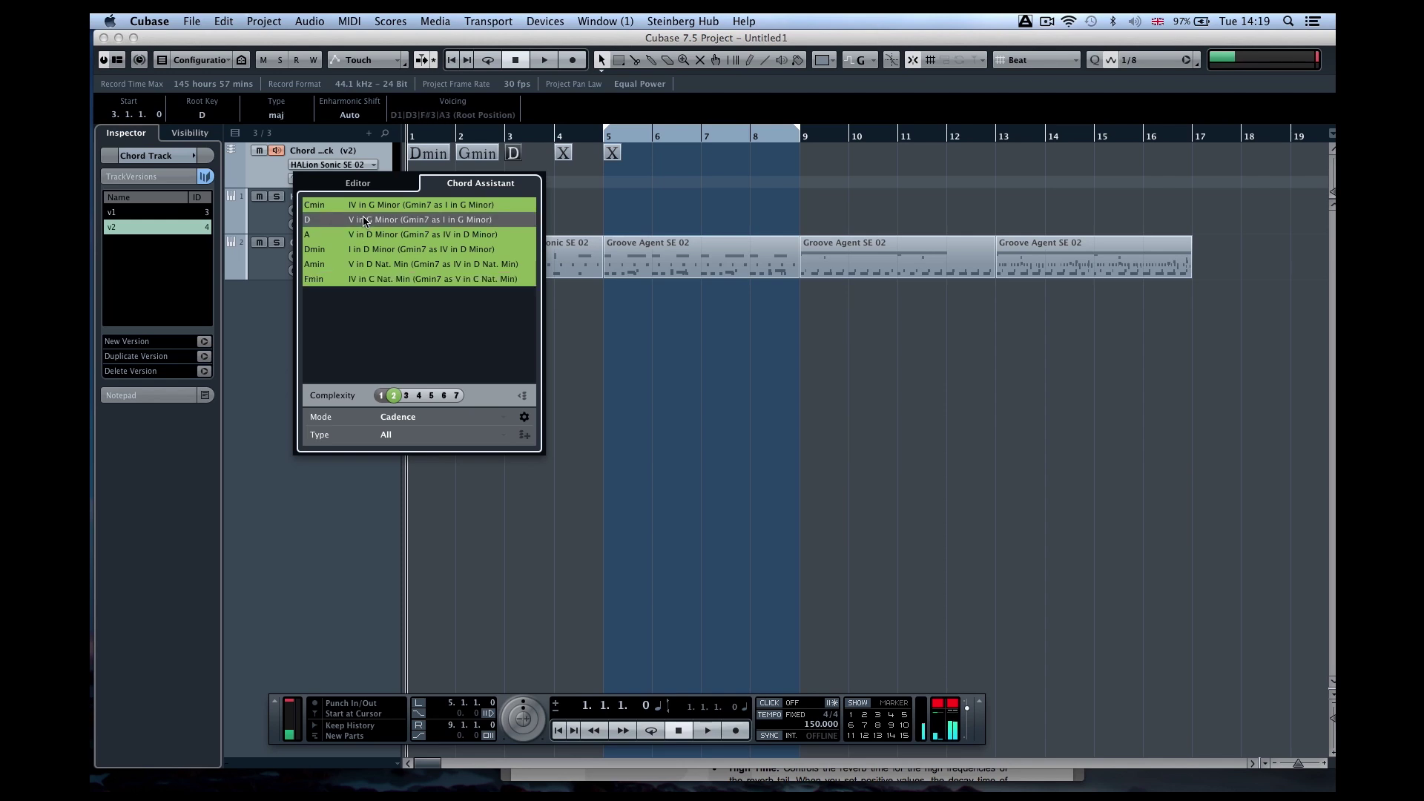
left_click(363, 207)
left_click(407, 396)
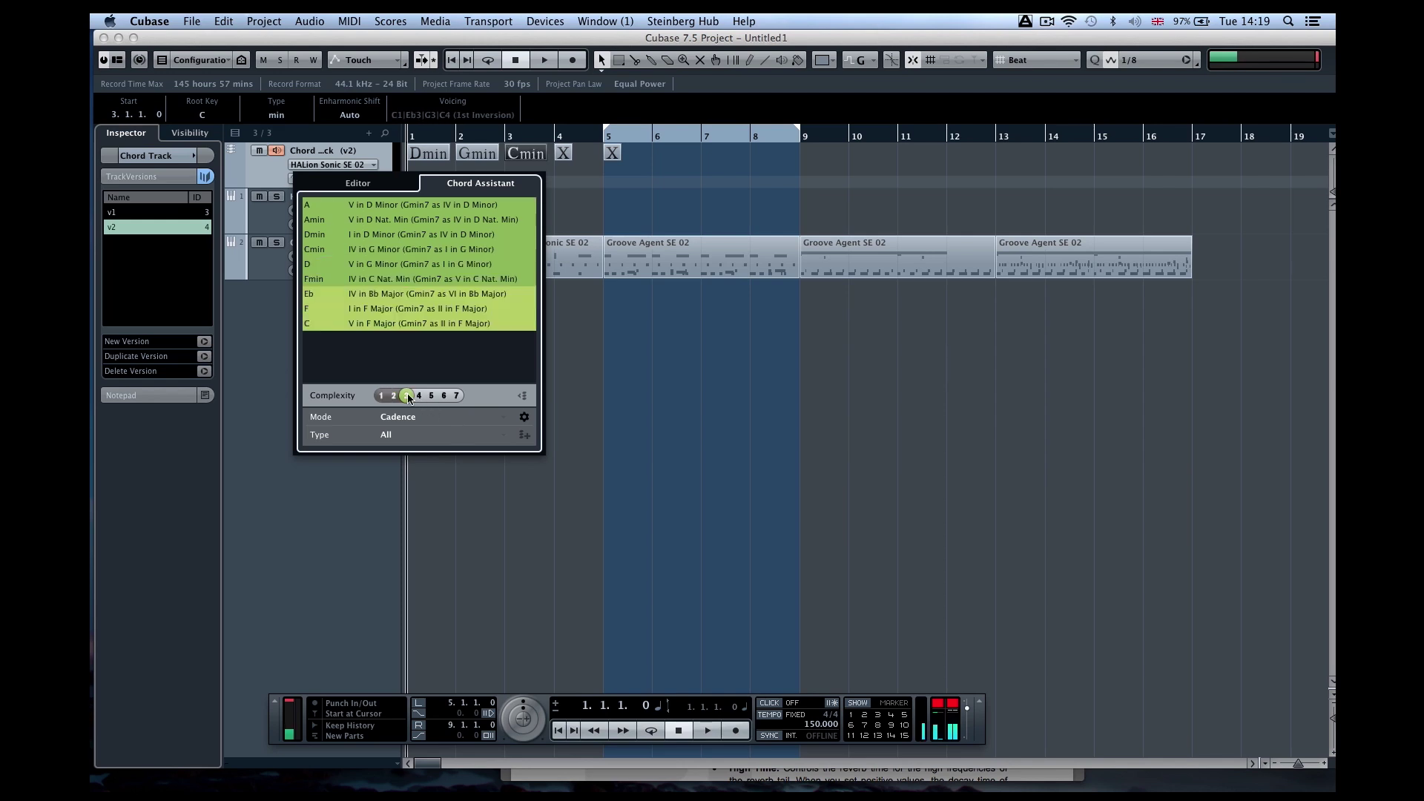
left_click(370, 221)
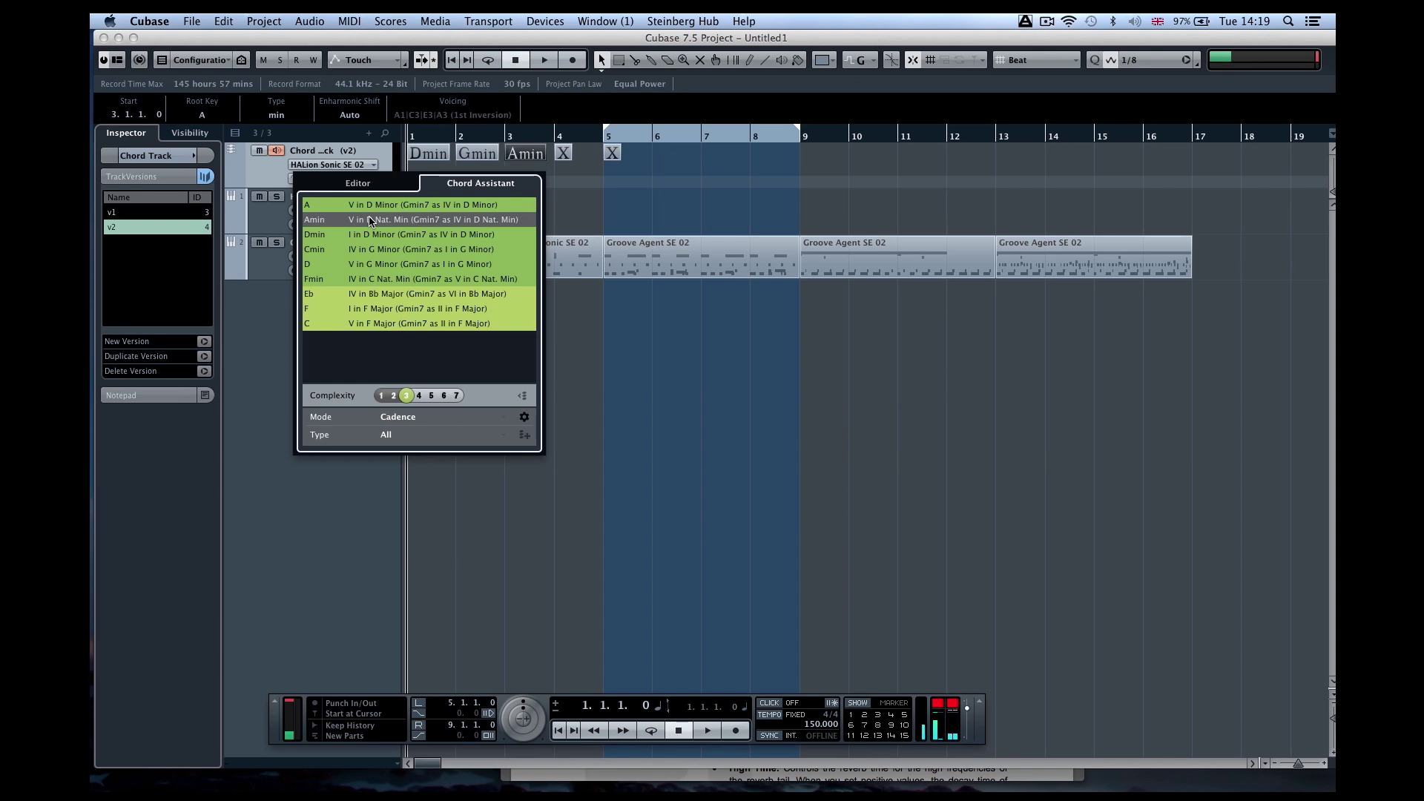
Replay the chords from bar 1 through bar 3 and assign the suggested Dmin to the bar 4 event
key("Left")
key("Left")
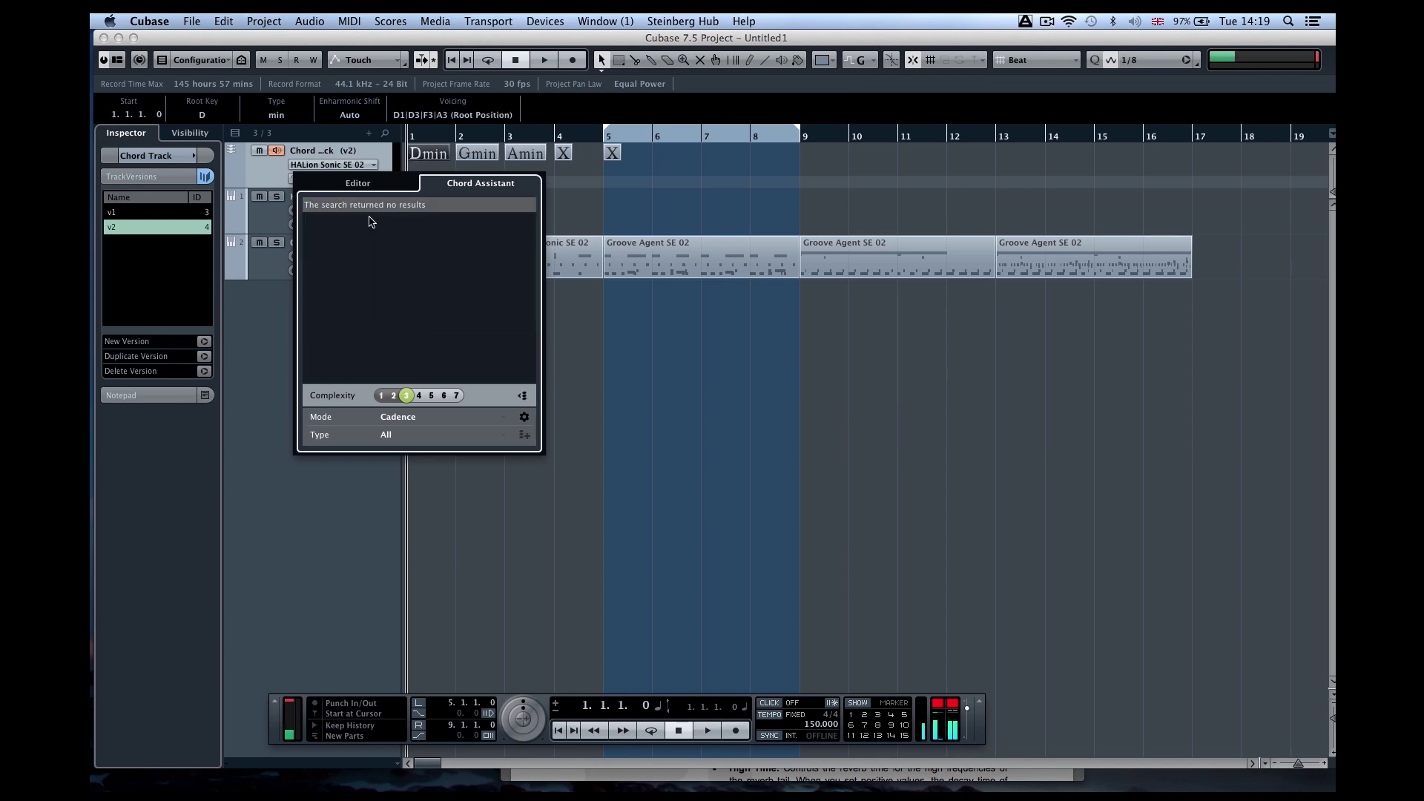
key("Right")
key("Right")
key("Right")
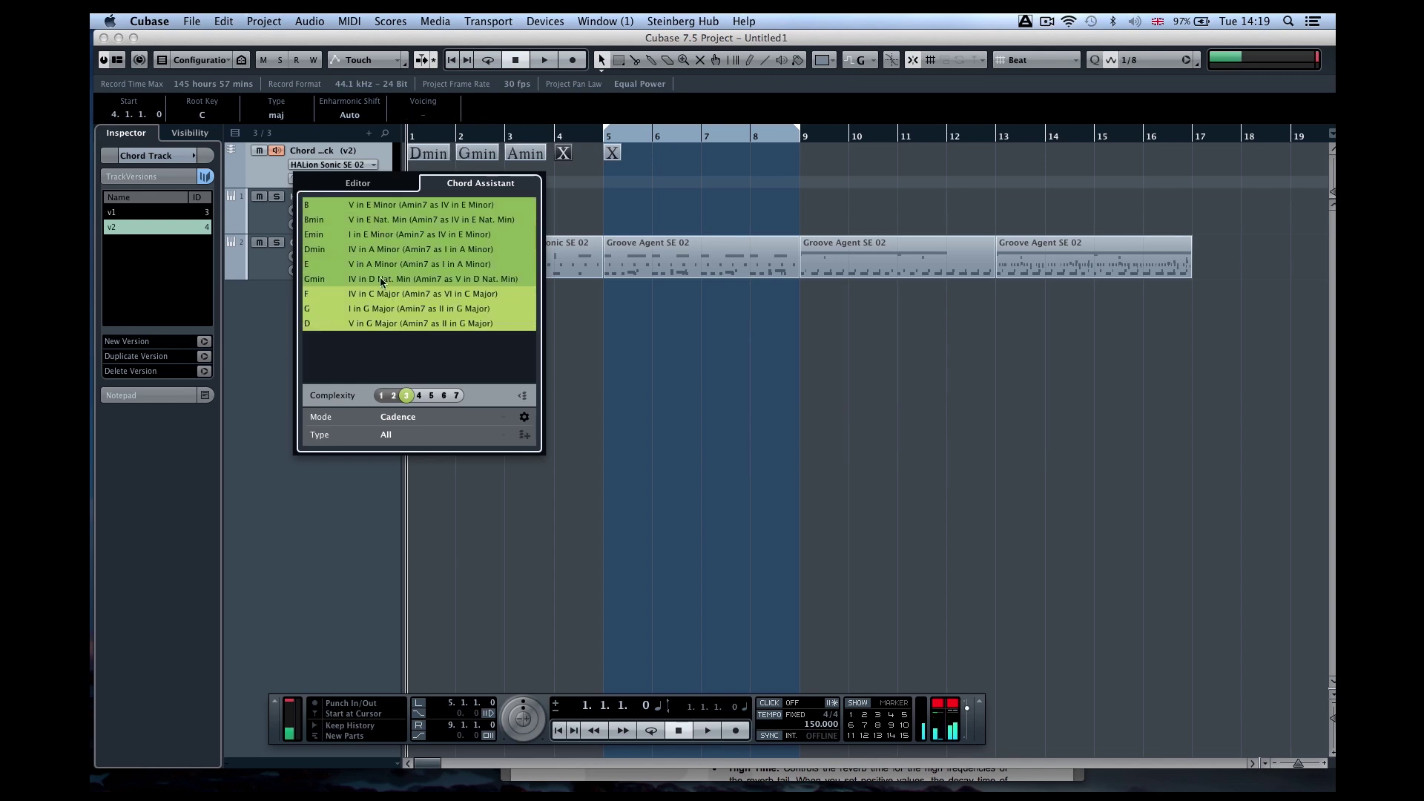
left_click(318, 250)
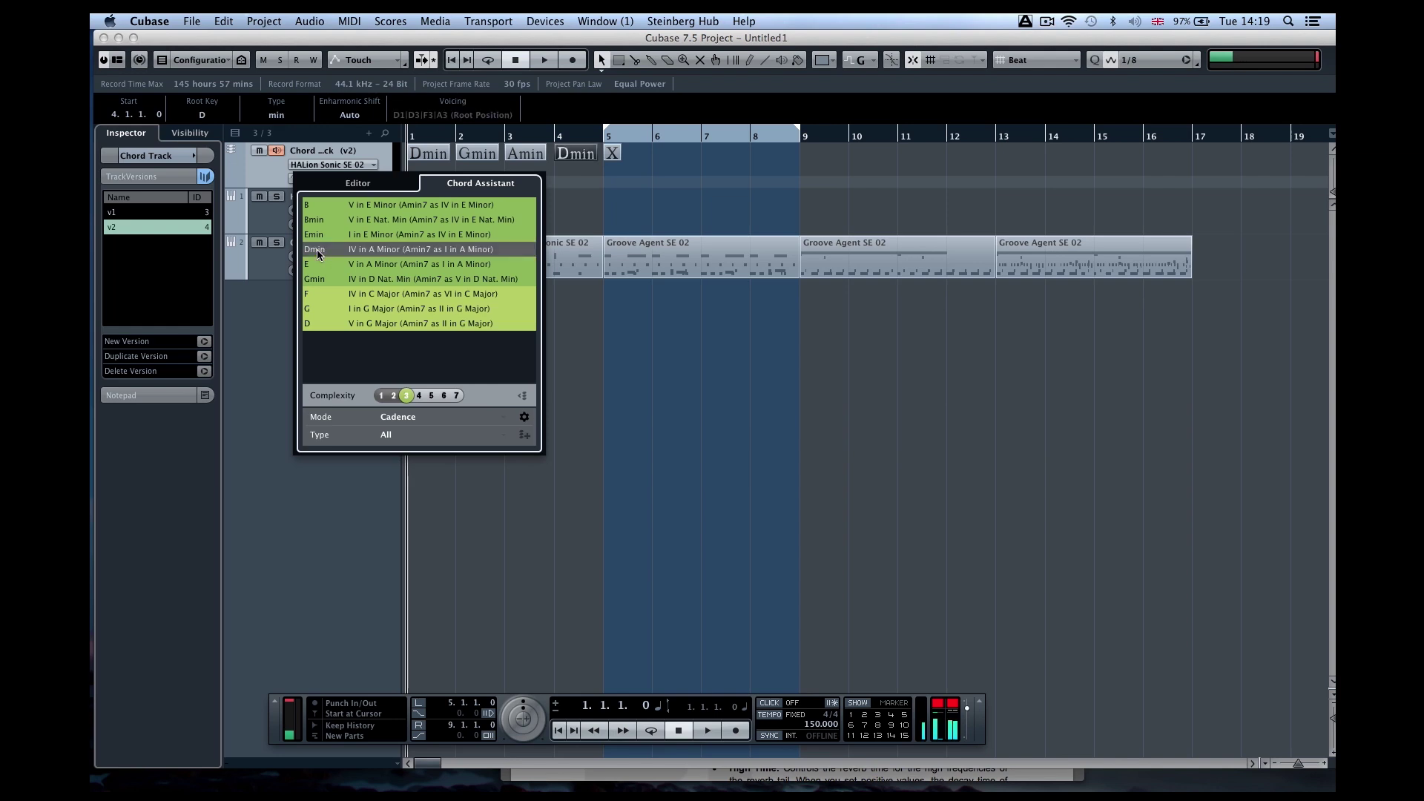
Close the Chord Assistant and play back the four-bar progression with the drums
left_click(674, 373)
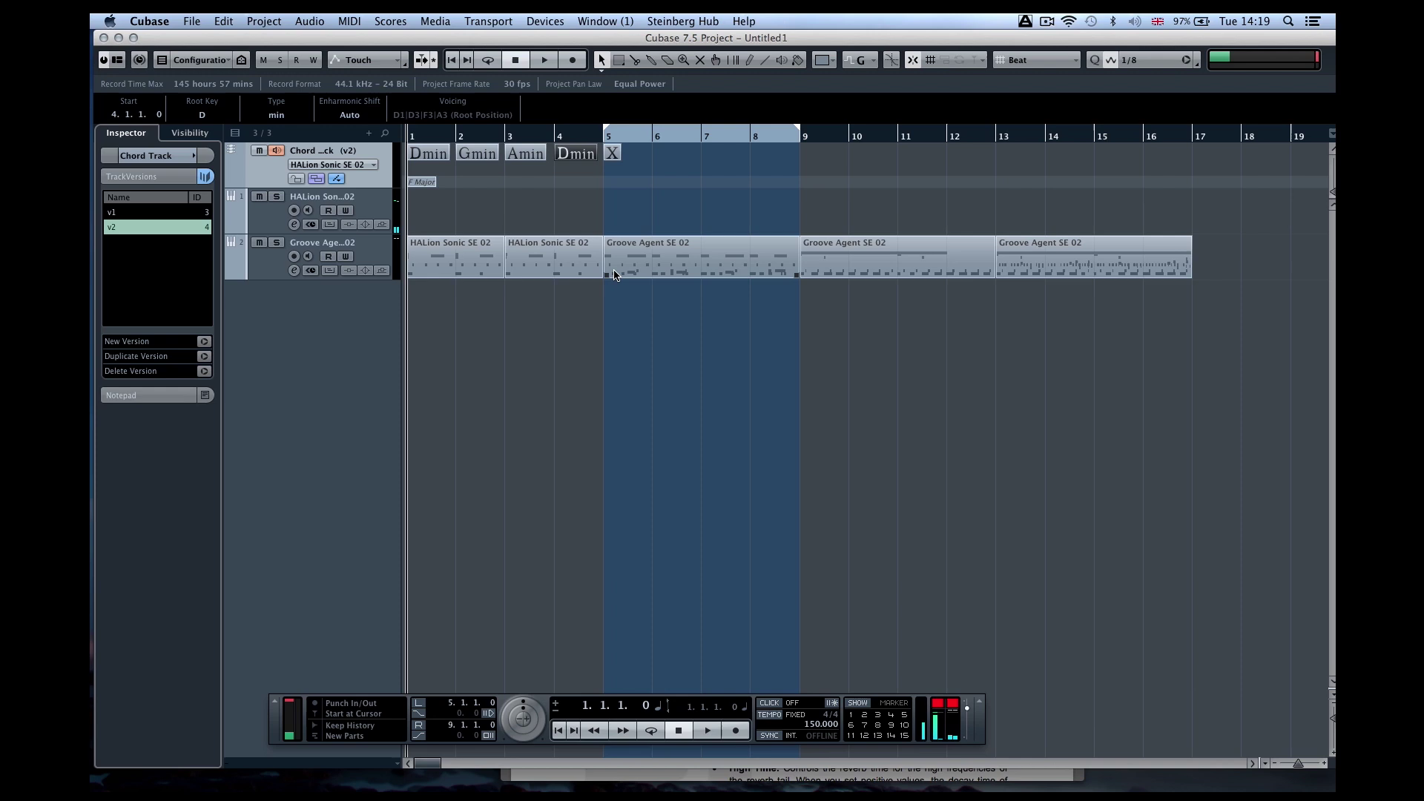
key("space")
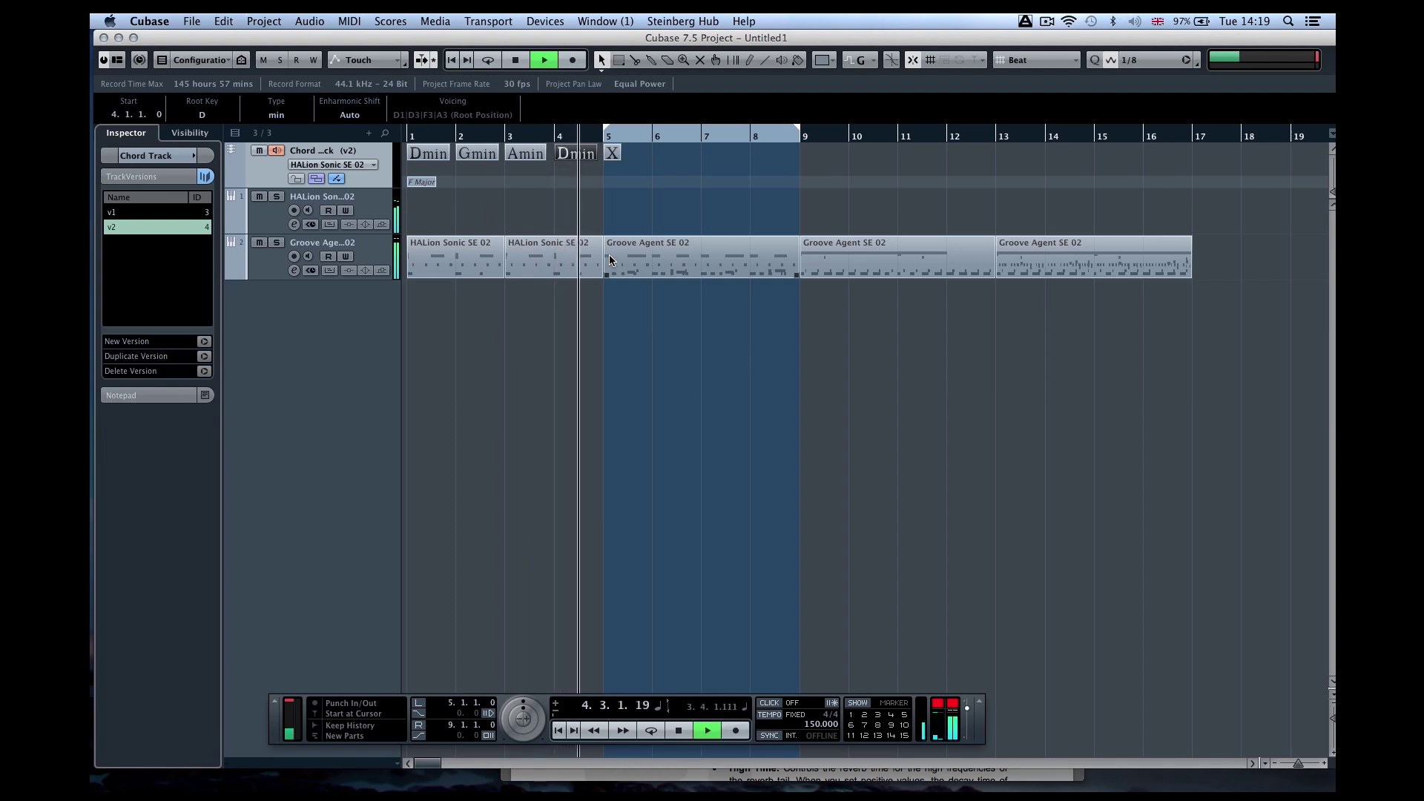
key("space")
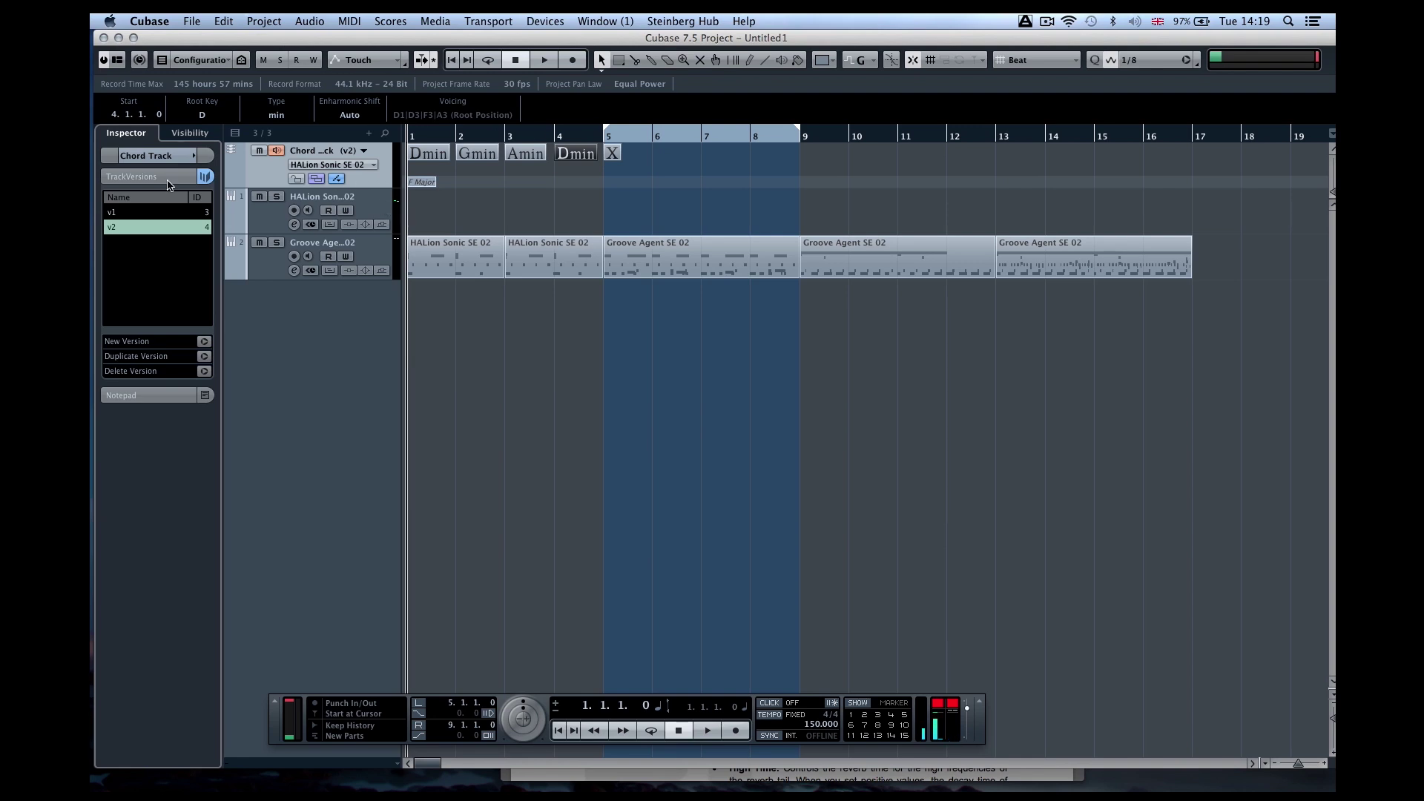
Show the chord track's voicing settings, select the bar 2 Gmin event and keep the voicing library on Piano
left_click(173, 158)
left_click(456, 149)
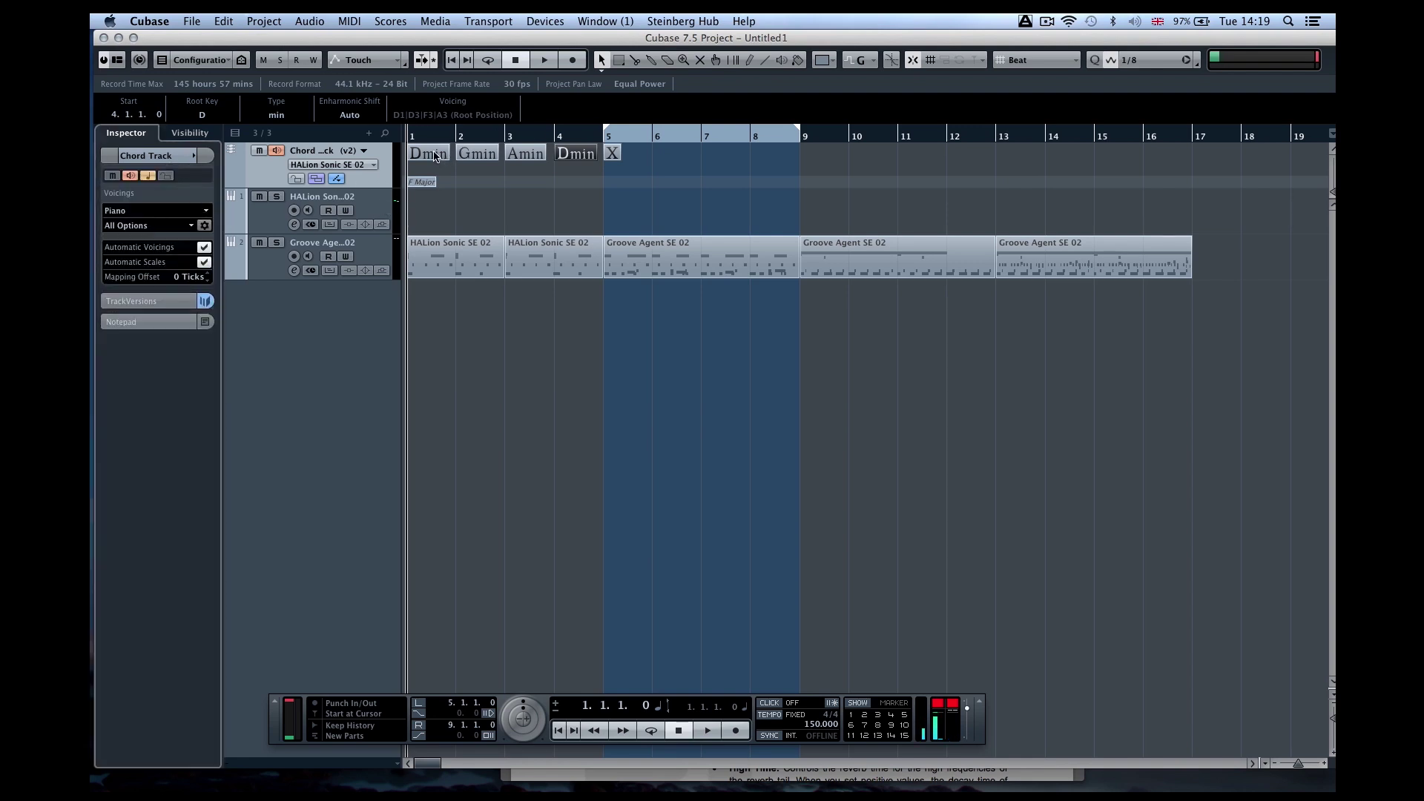
left_click(132, 212)
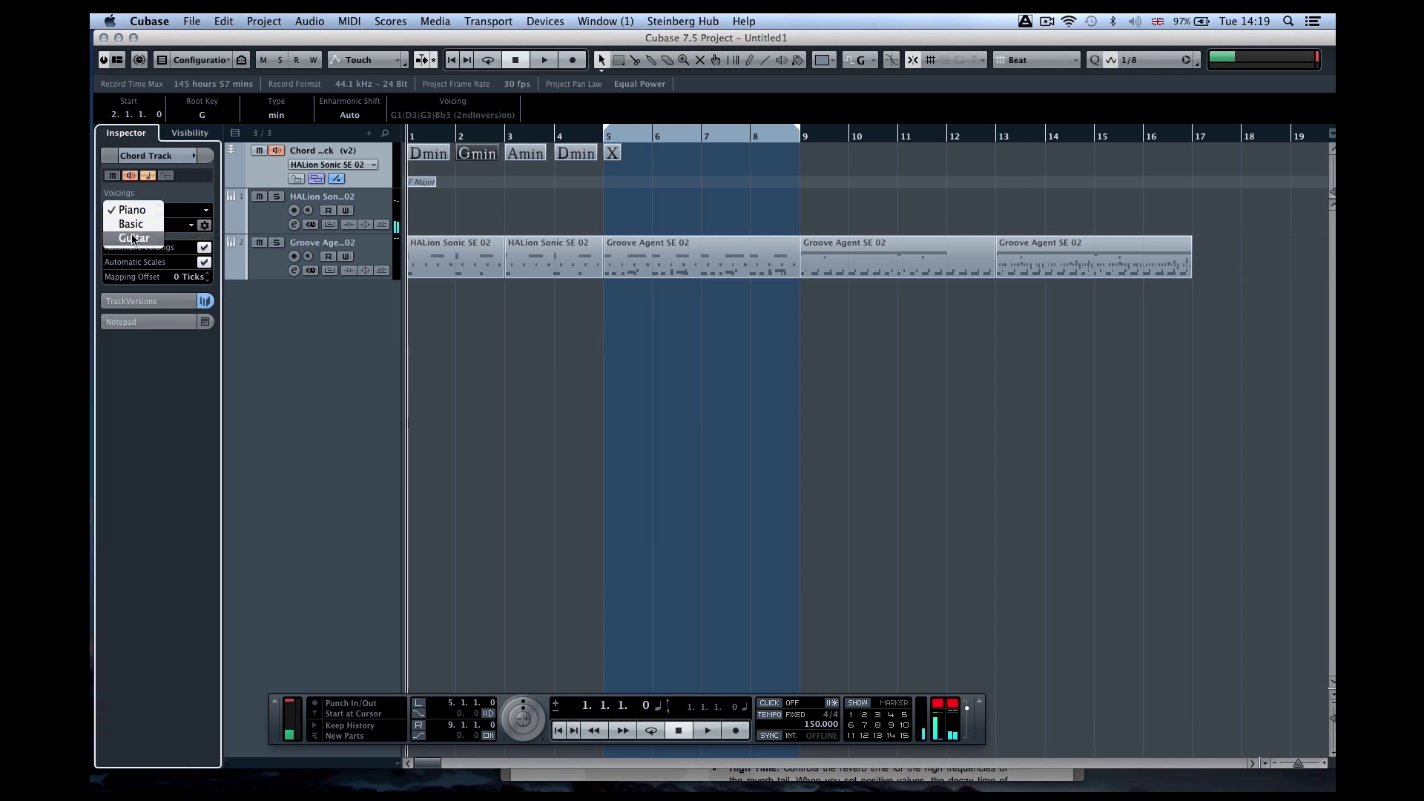
left_click(162, 252)
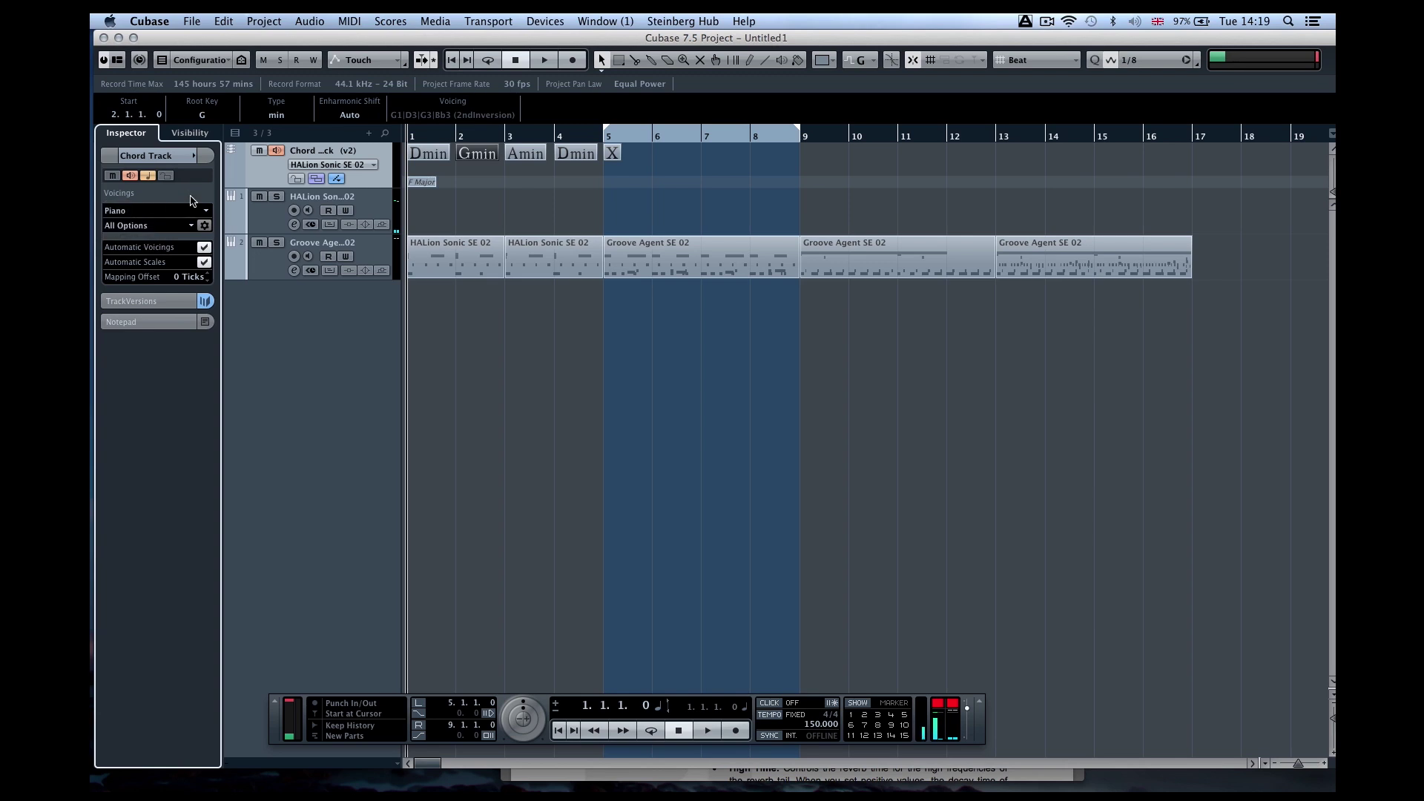
left_click(149, 211)
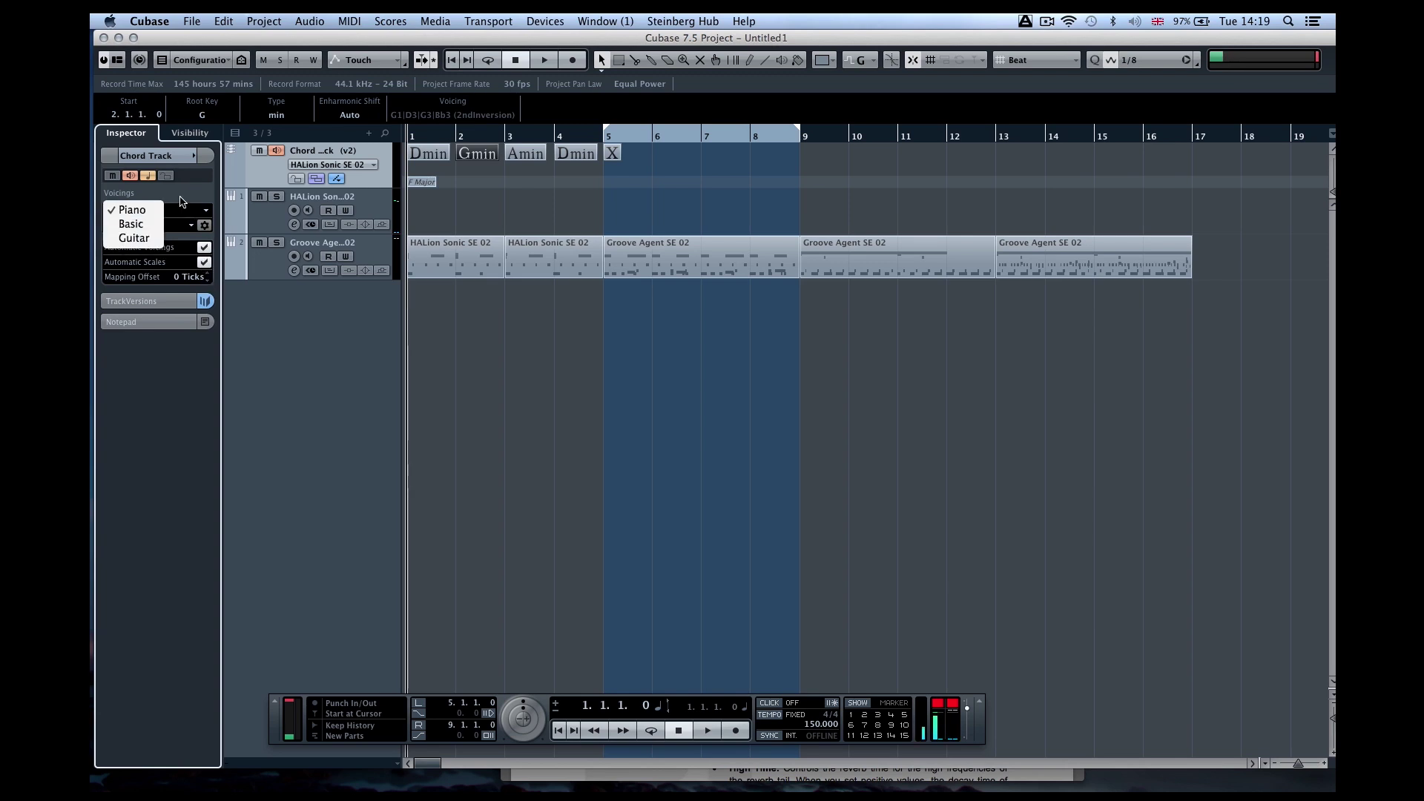
left_click(126, 210)
Disable Automatic Voicings and set the Gmin chord's voicing to G1|Bb2|D3|G3 (1st Inversion)
left_click(204, 247)
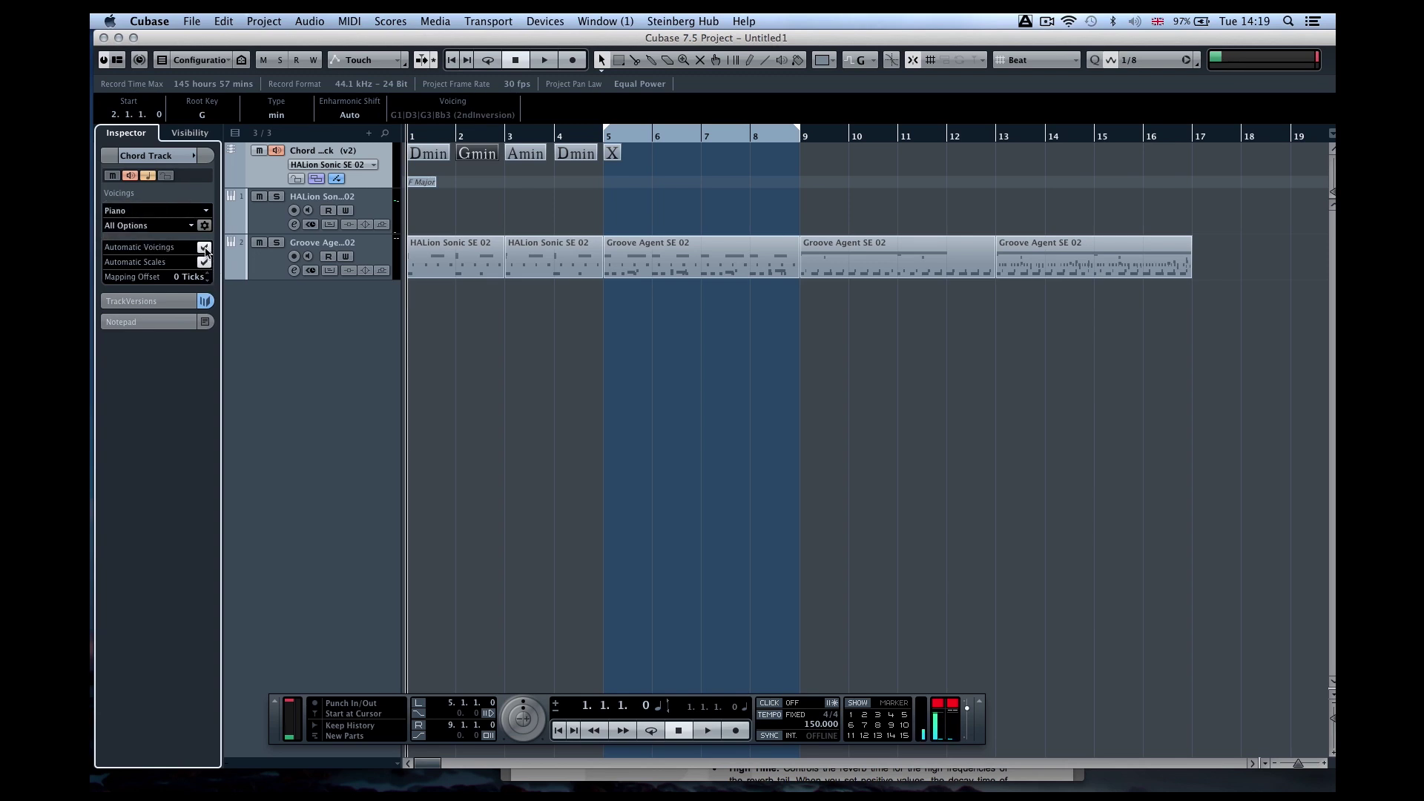
left_click(444, 115)
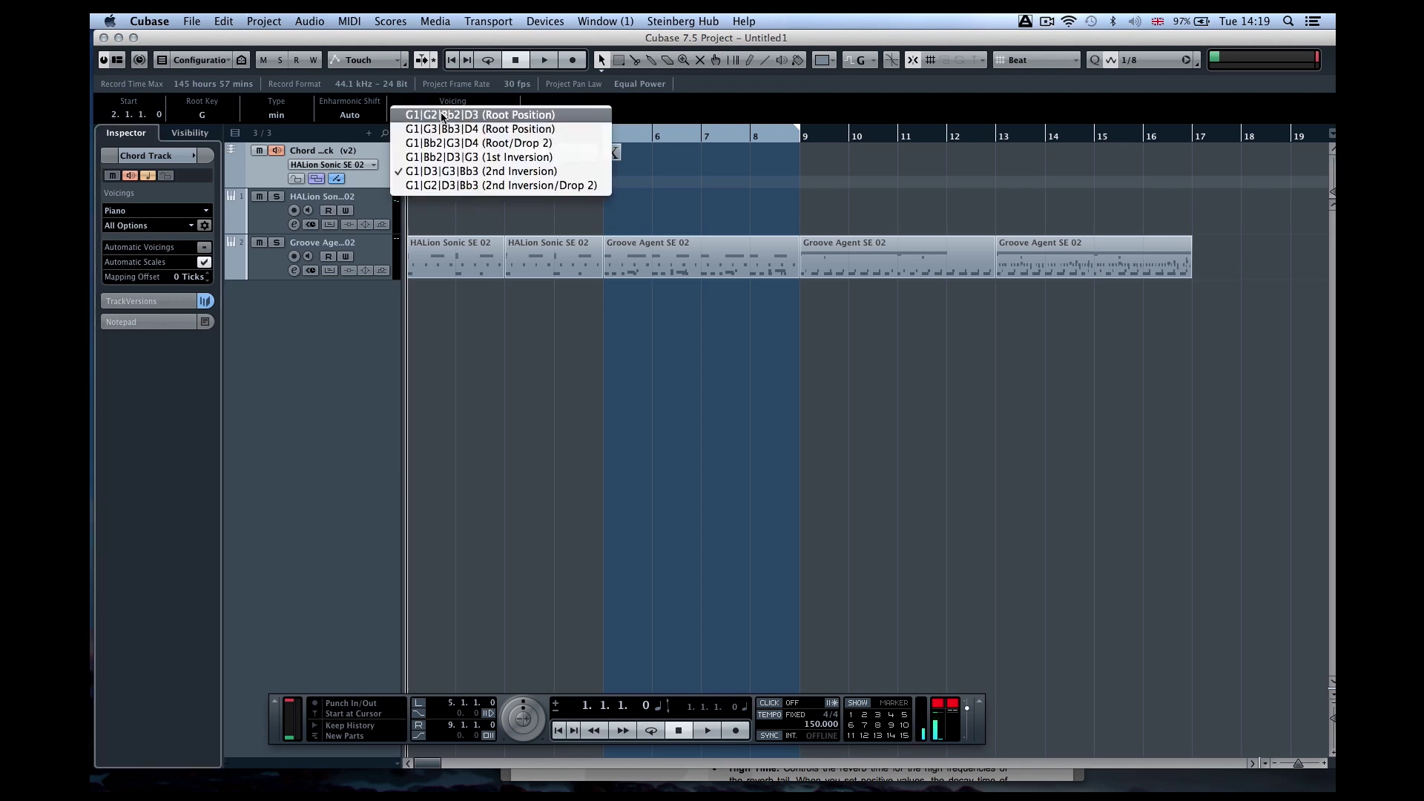
left_click(463, 157)
Play back the progression with the changed Gmin voicing, deselect the chord and return the cursor to the project start
key("space")
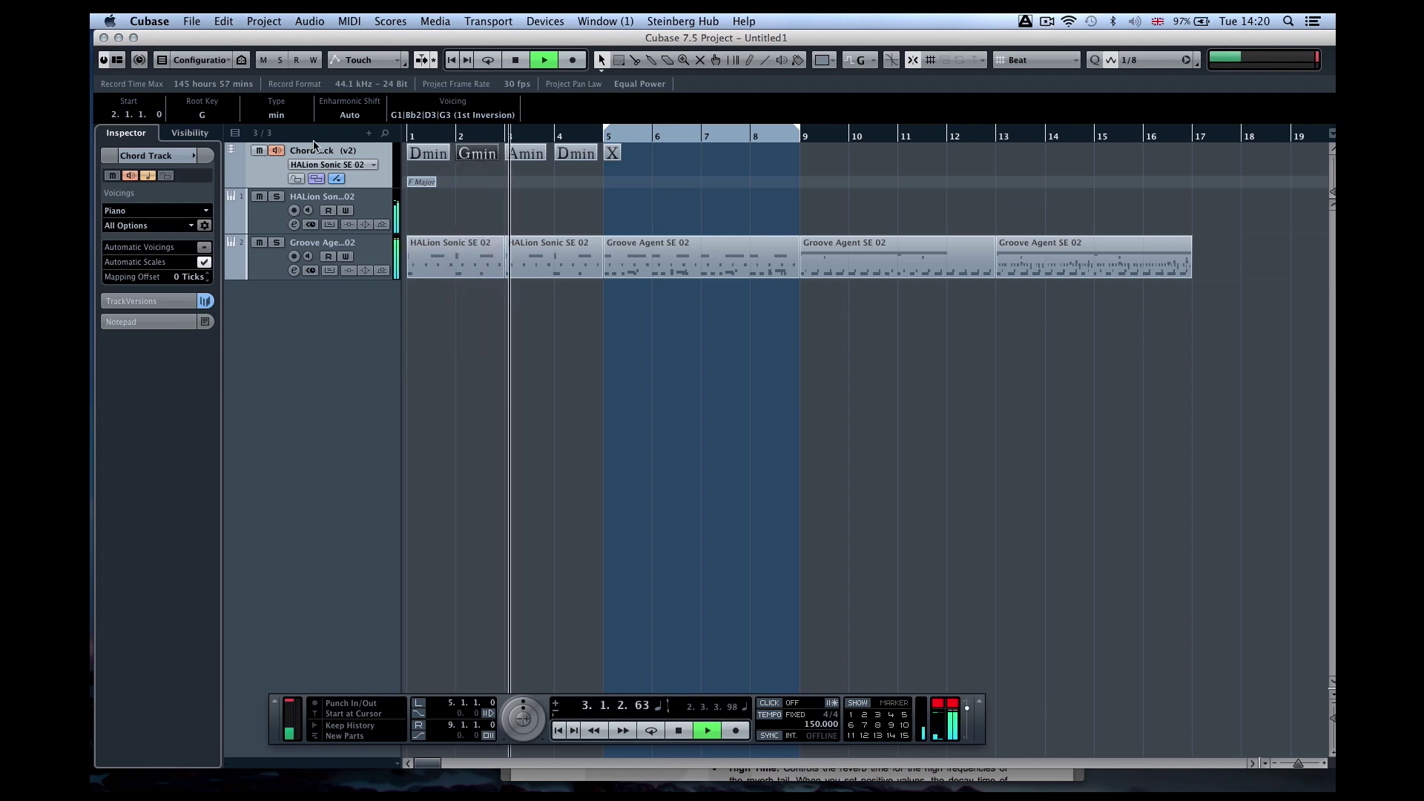
key("space")
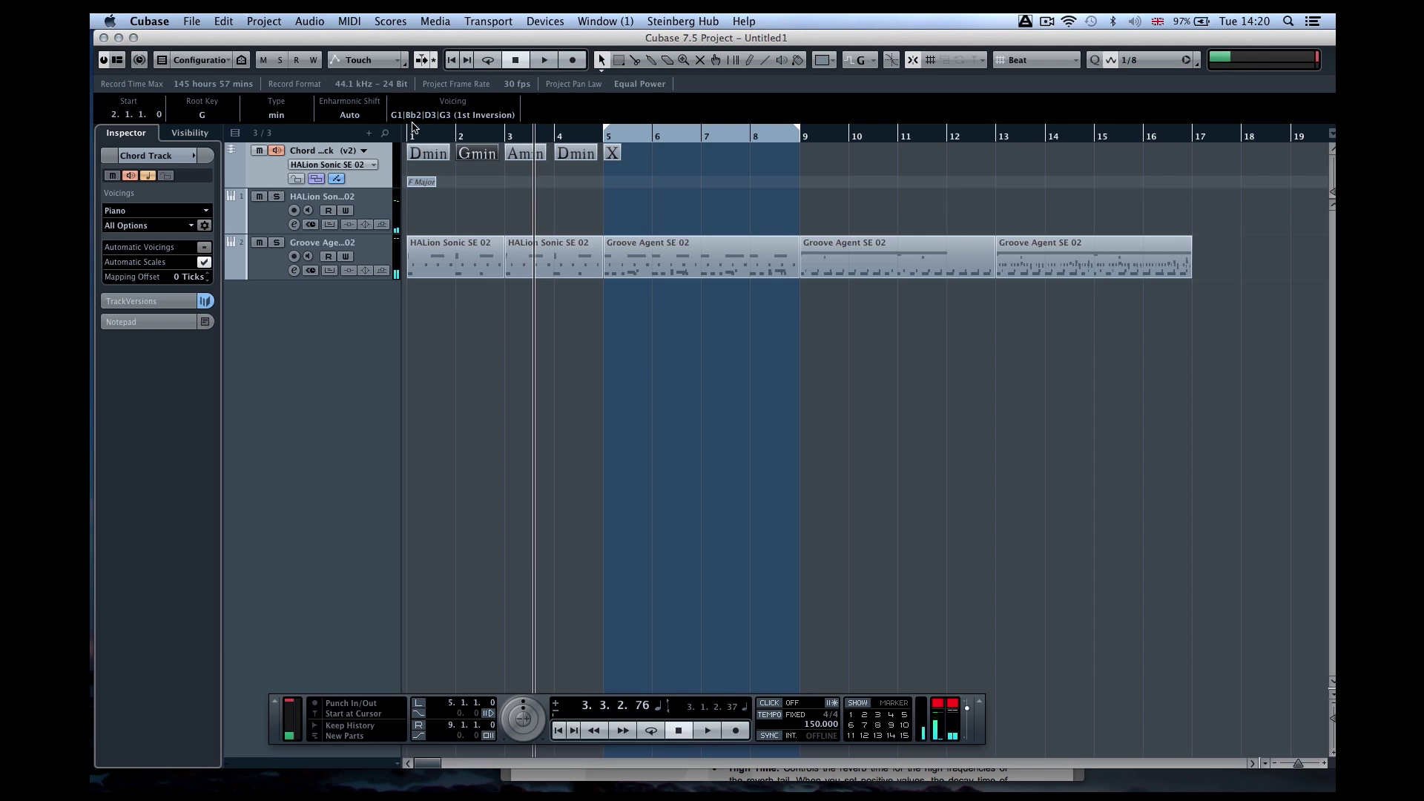
left_click(523, 445)
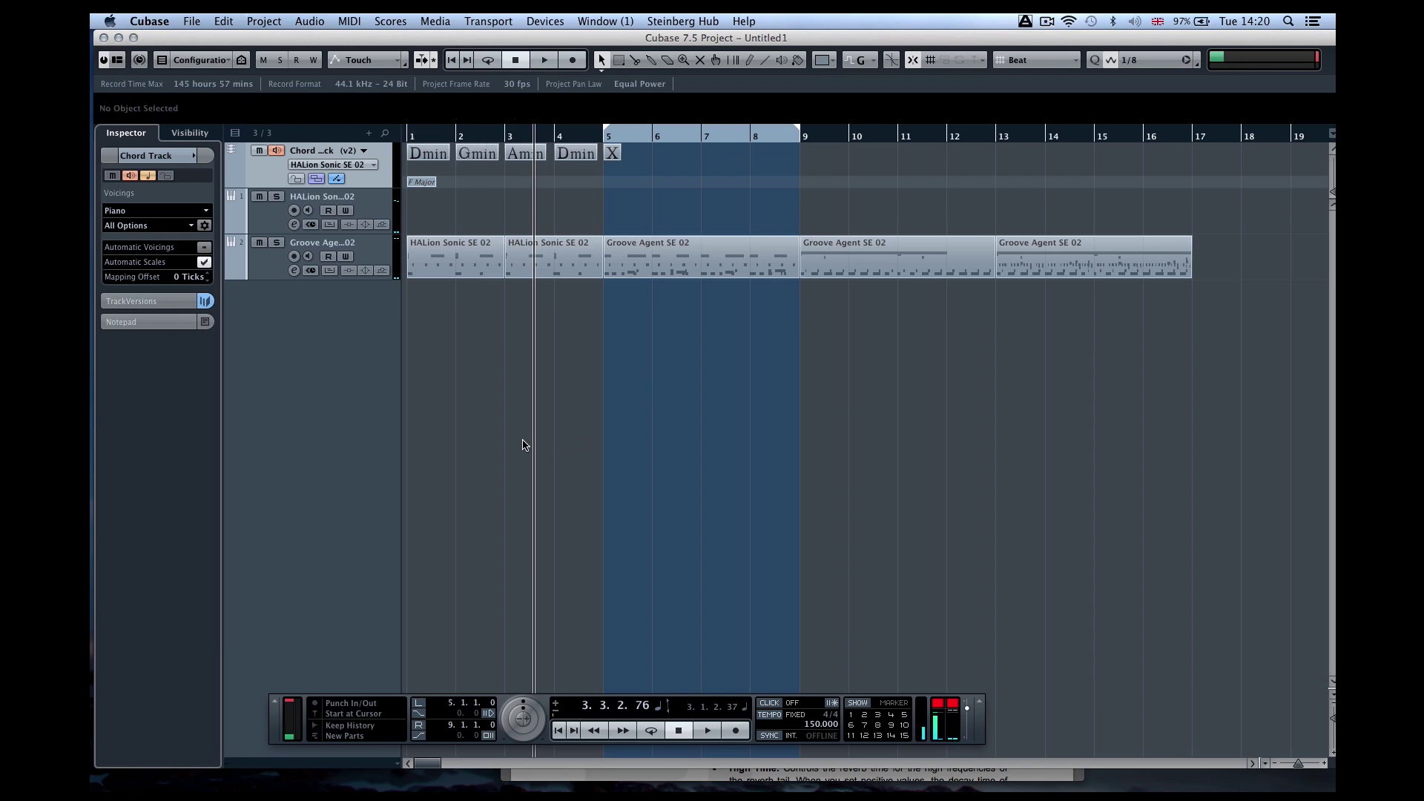
key("comma")
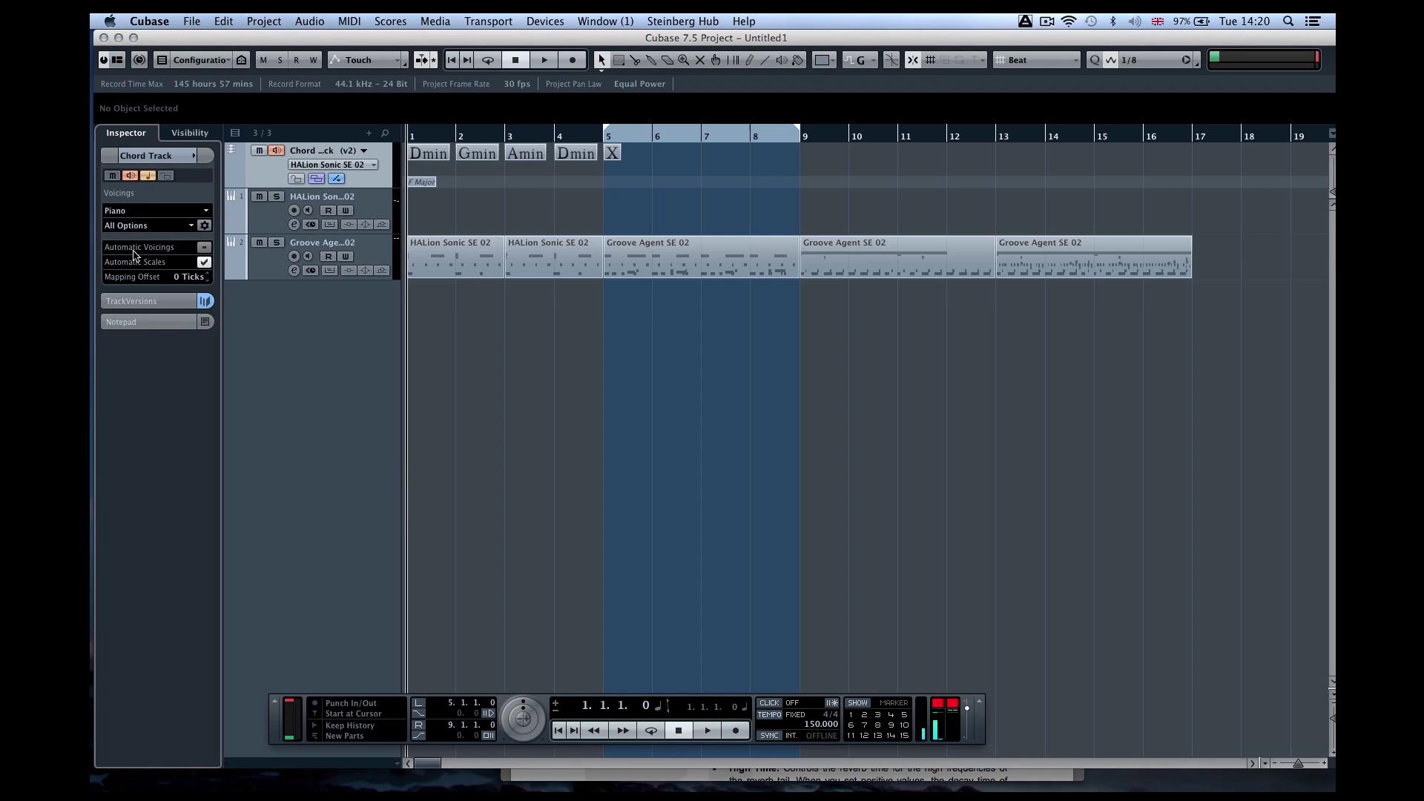
Switch the chord track to version v1 and draw empty chord events at bars 1 to 4
left_click(142, 302)
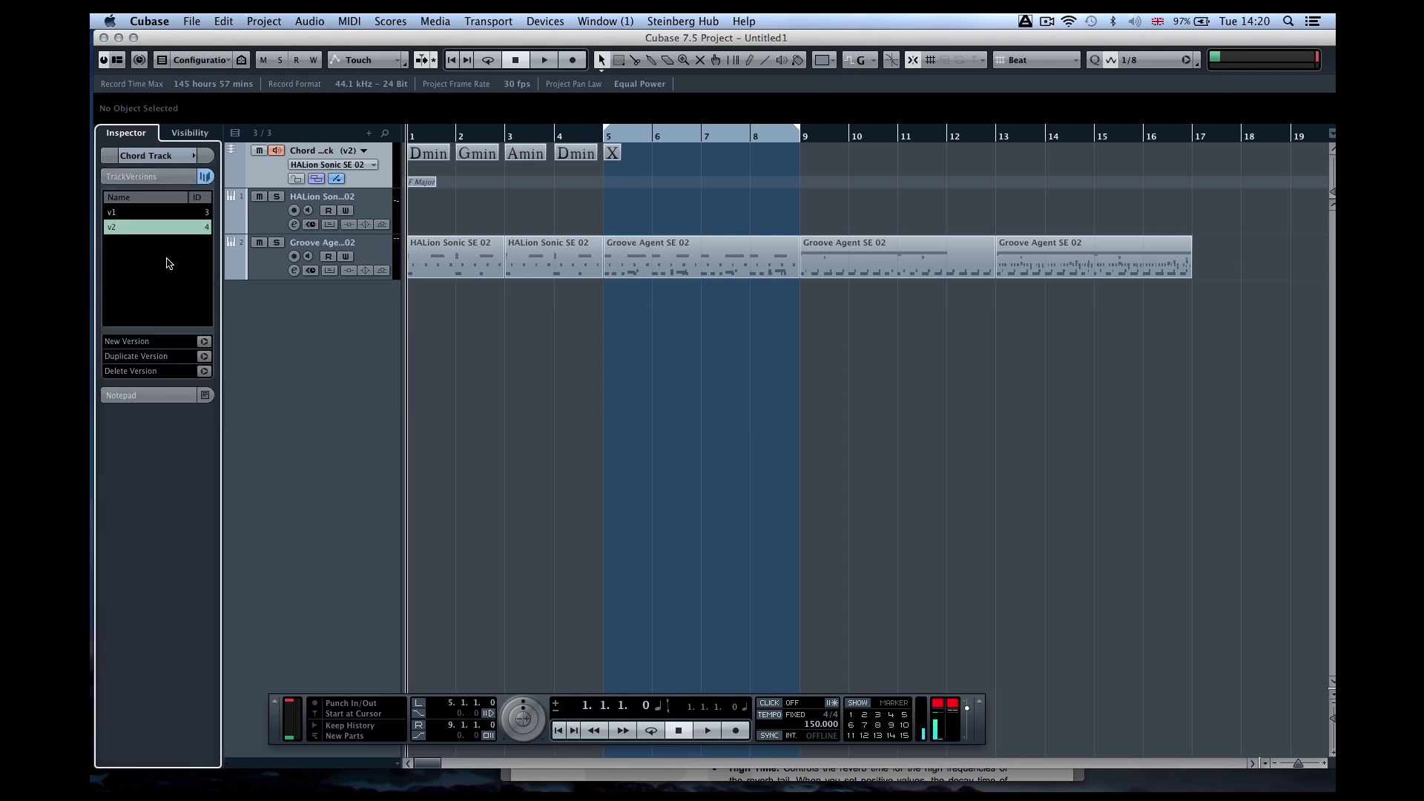
left_click(136, 216)
right_click(490, 374)
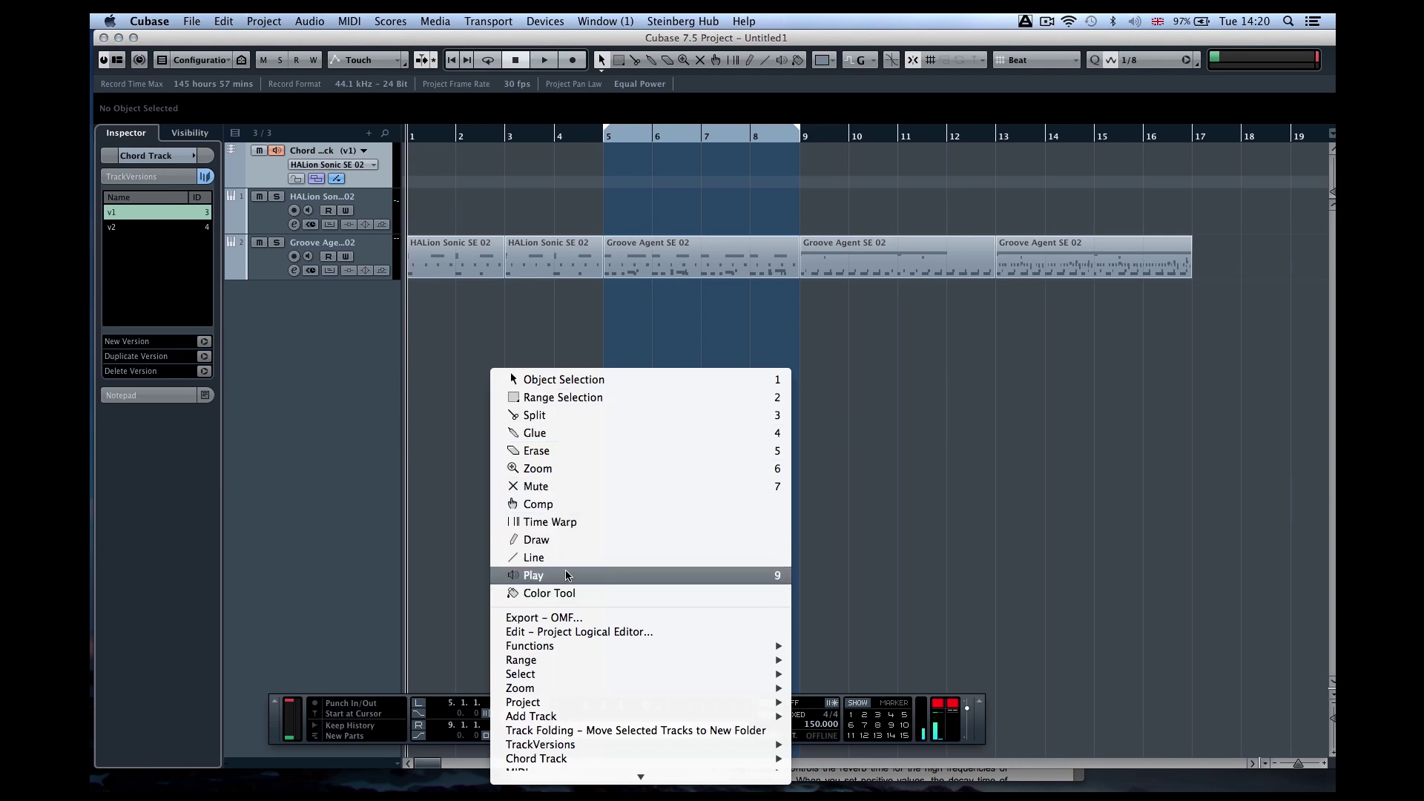
left_click(562, 549)
left_click(417, 157)
left_click(465, 157)
left_click(517, 158)
left_click(566, 157)
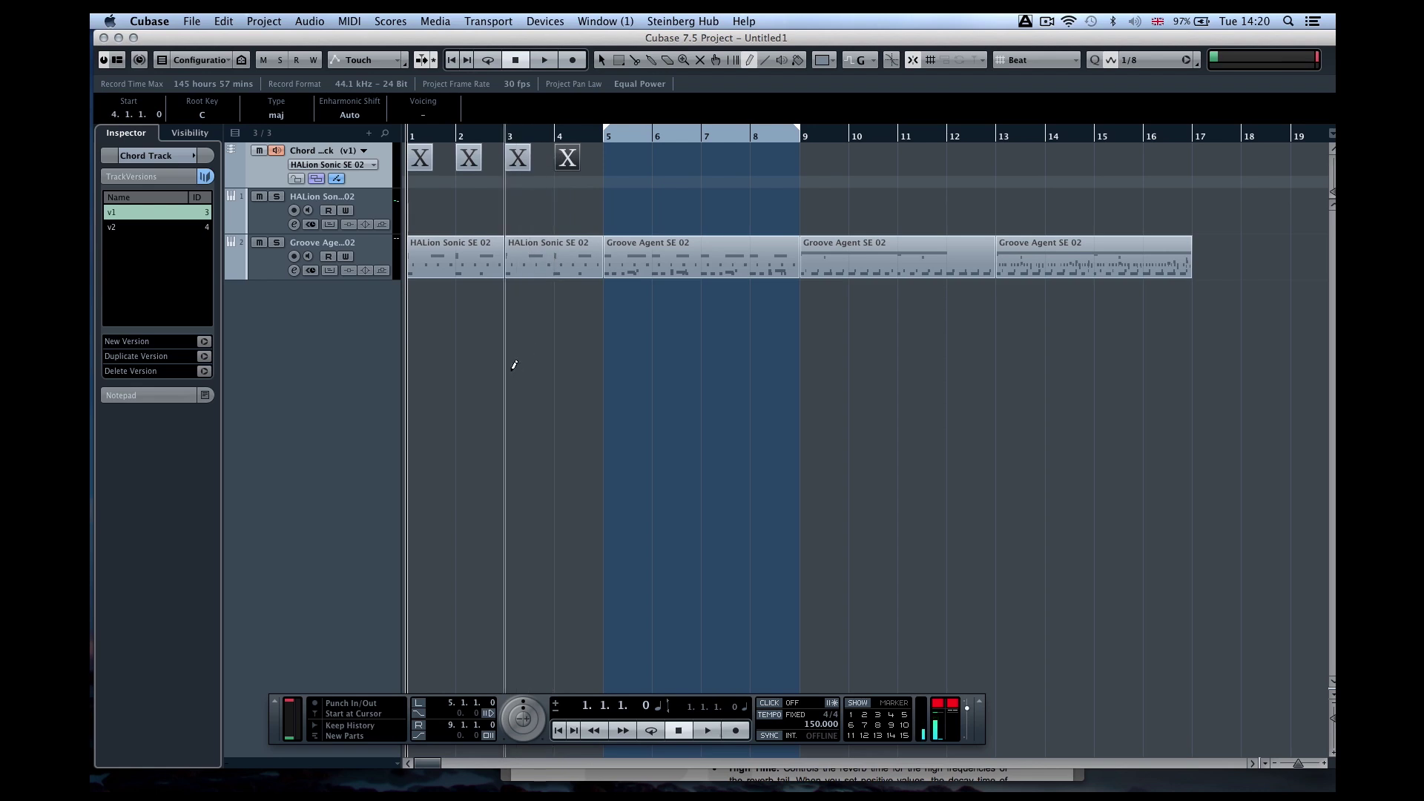
right_click(512, 370)
left_click(557, 379)
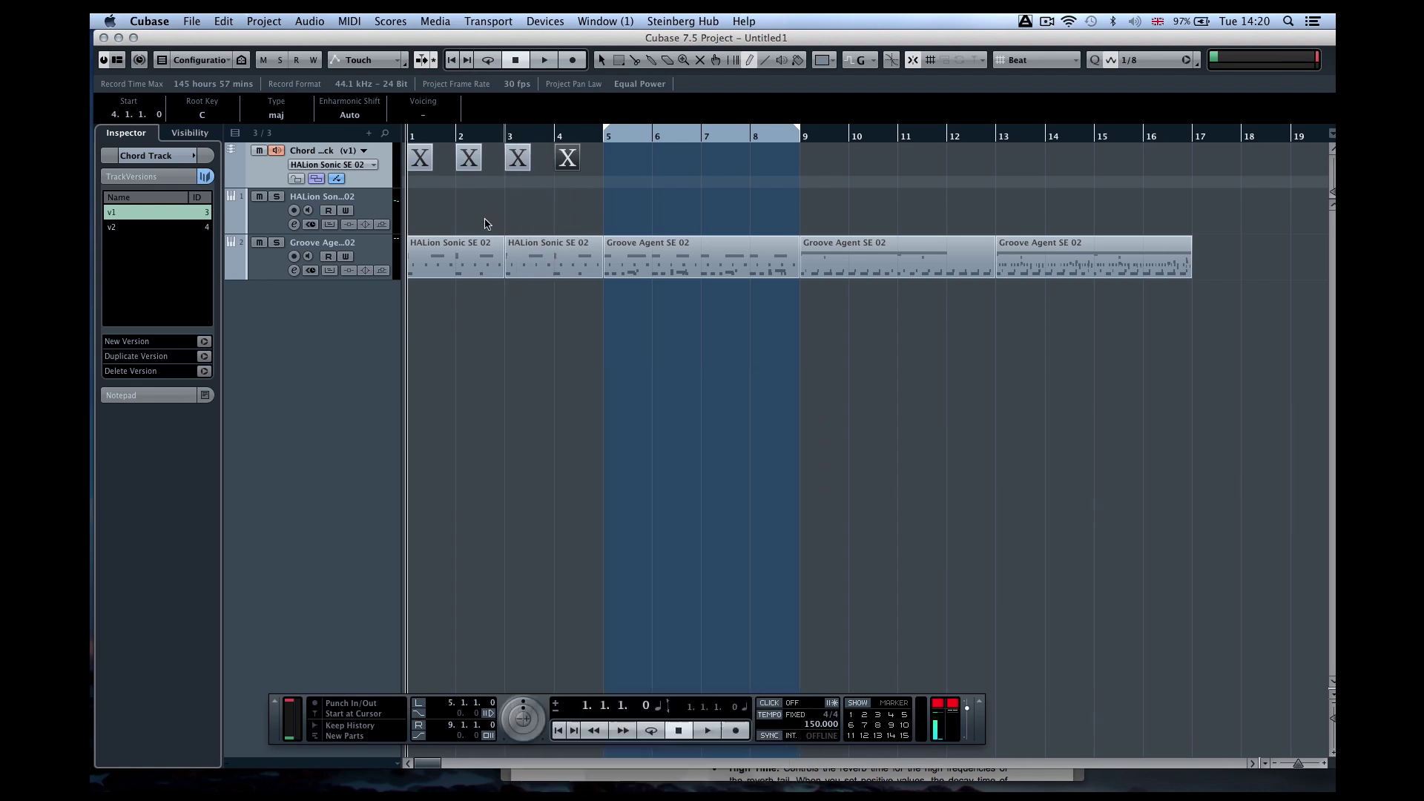
Set the chord events in bars 1 to 4 to Dmin, A, Gmin and C, using Chord Assistant suggestions after the first
double_click(430, 159)
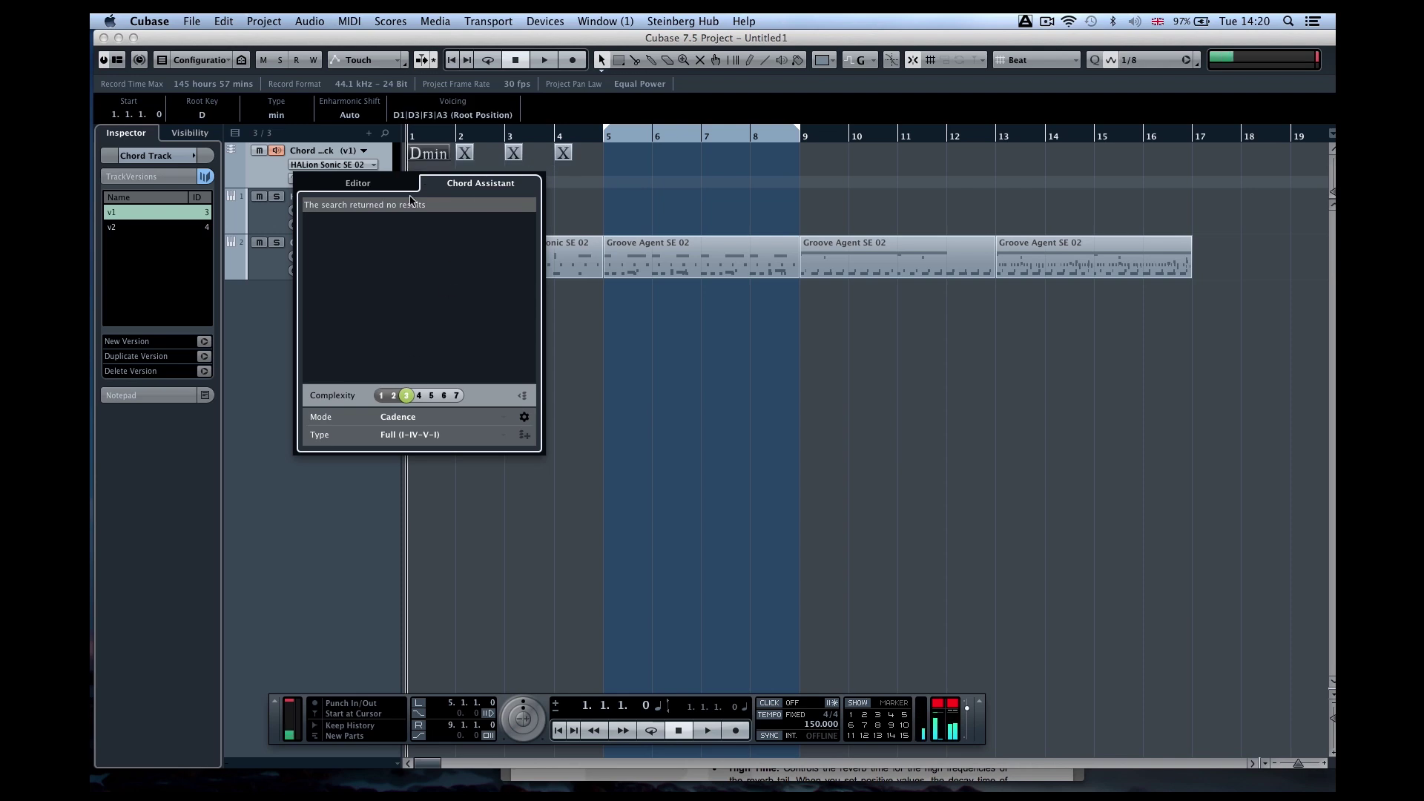
key("Right")
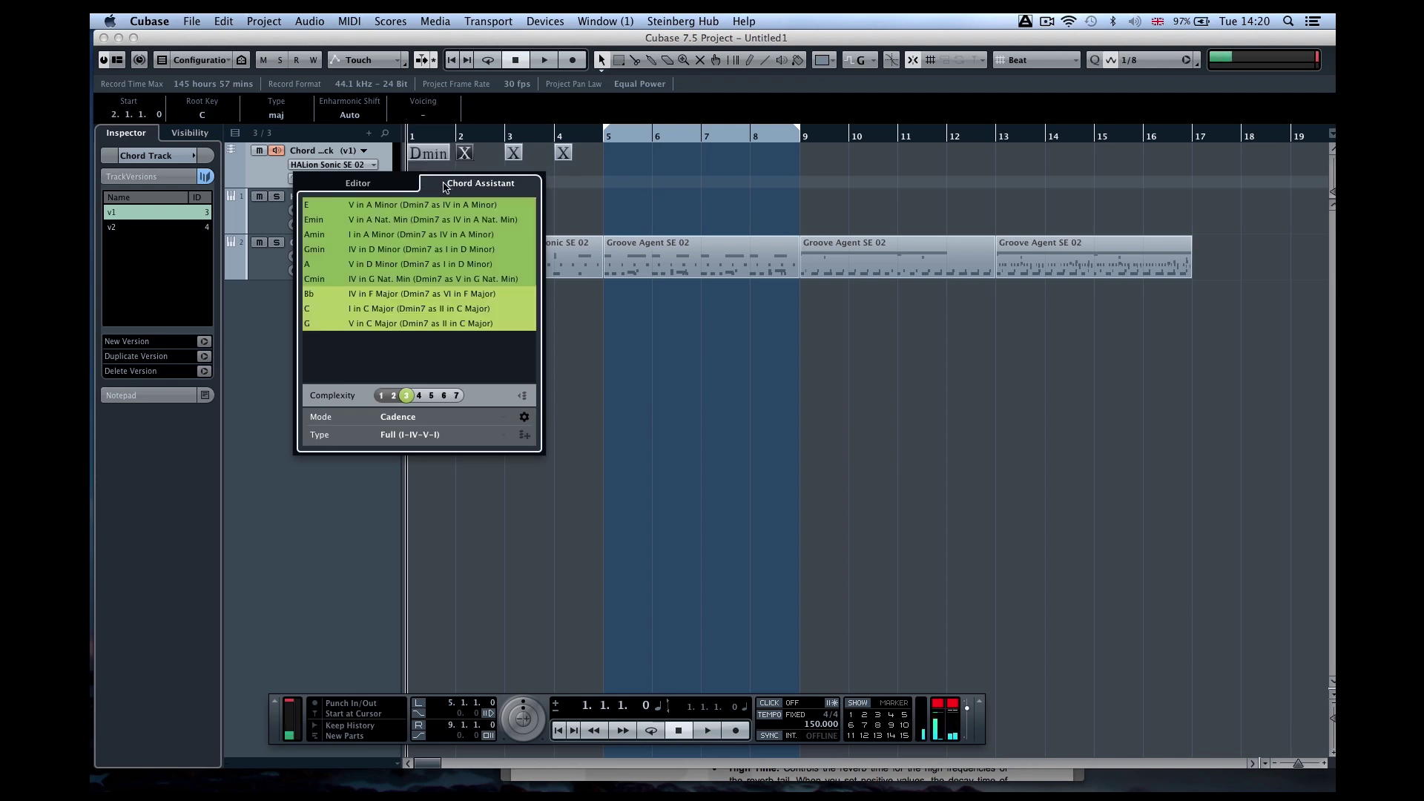
left_click(317, 265)
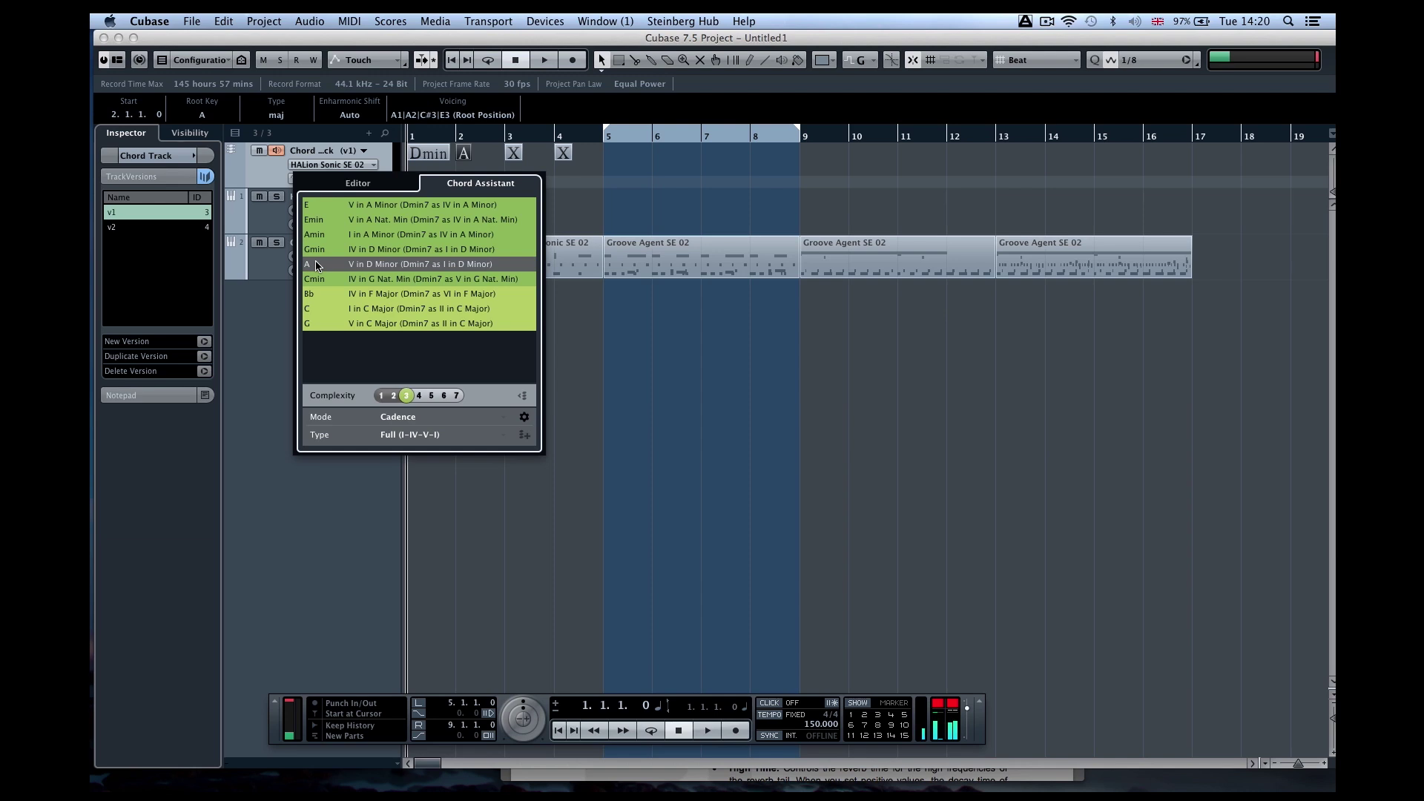
key("Right")
left_click(322, 280)
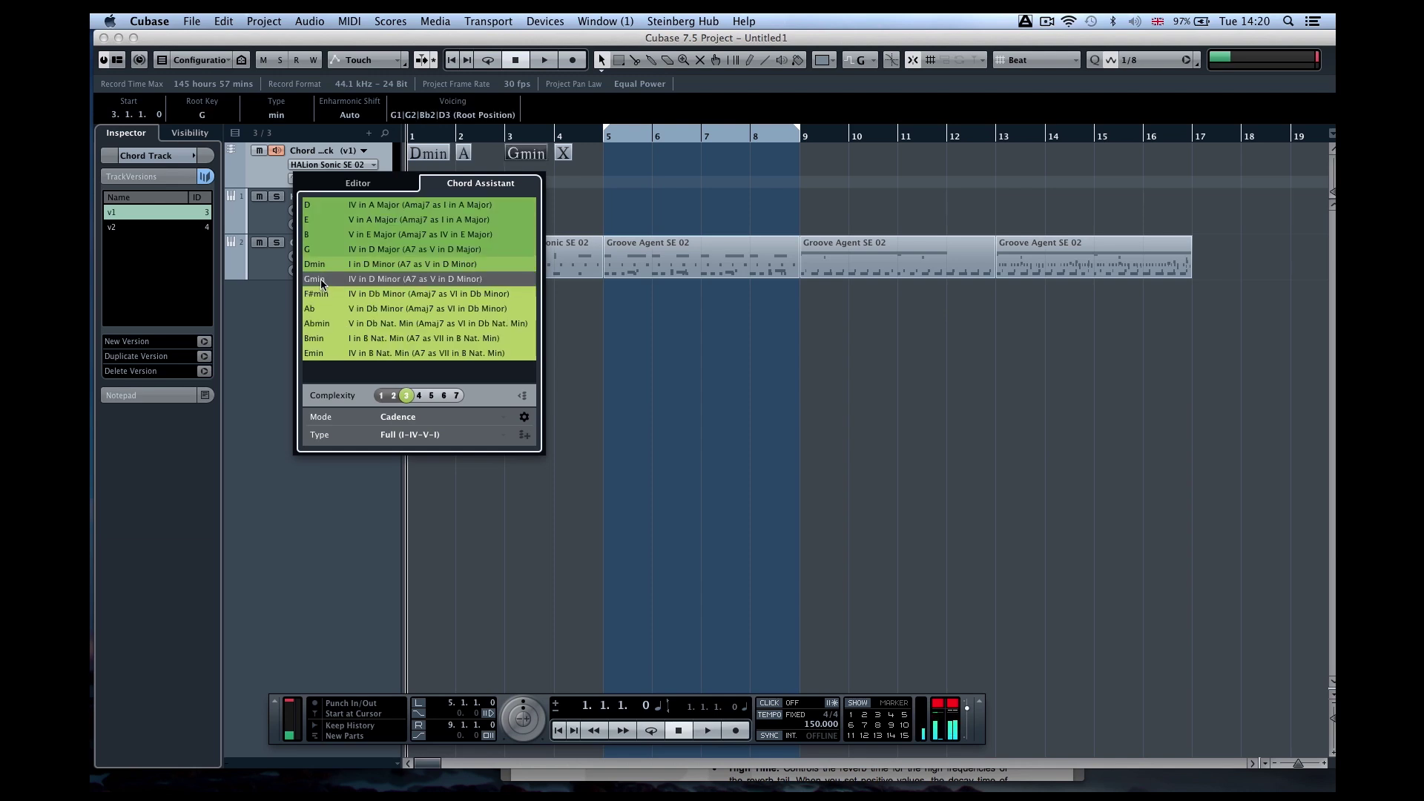
key("Right")
left_click(314, 325)
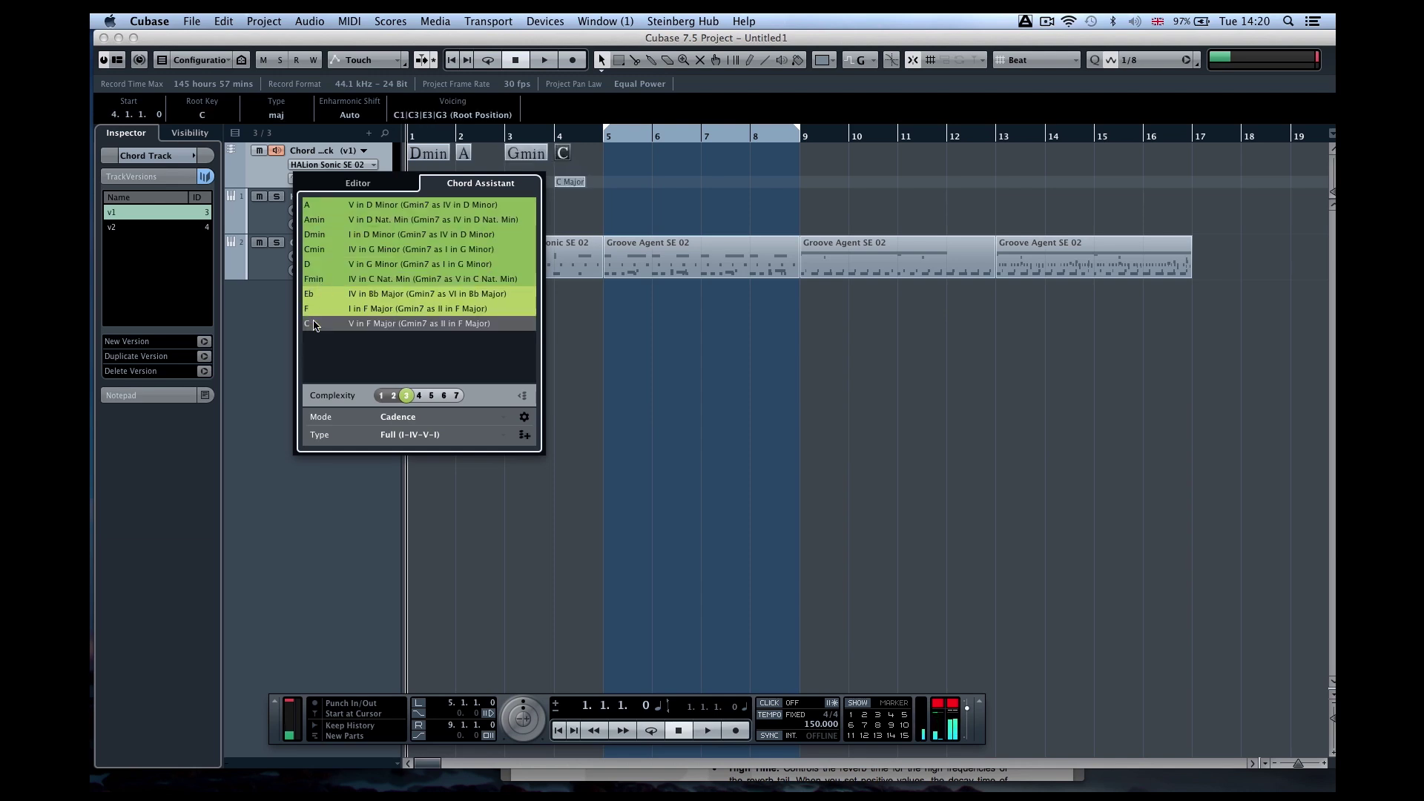
Play back the Dmin–A–Gmin–C progression and close the Chord Assistant
key("space")
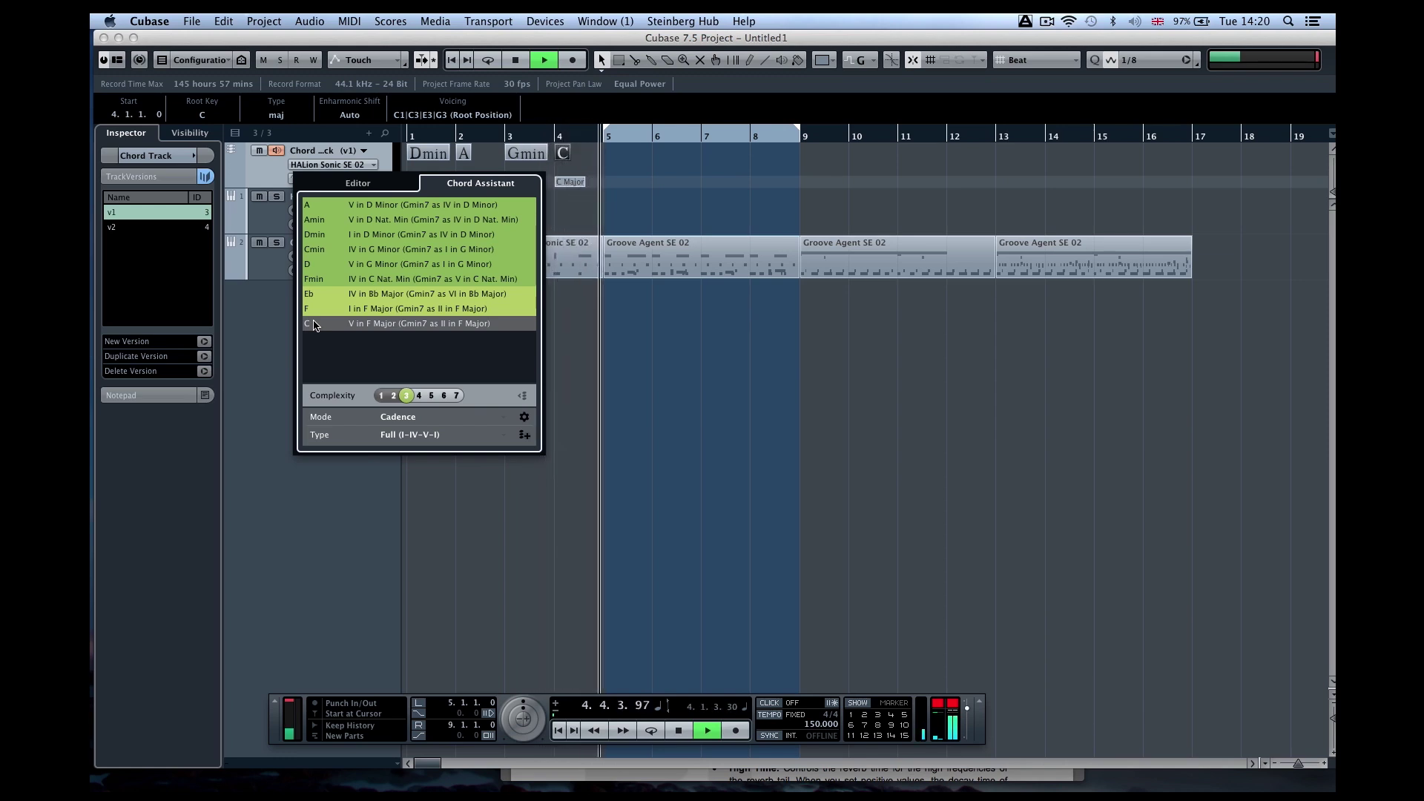
key("space")
left_click(647, 425)
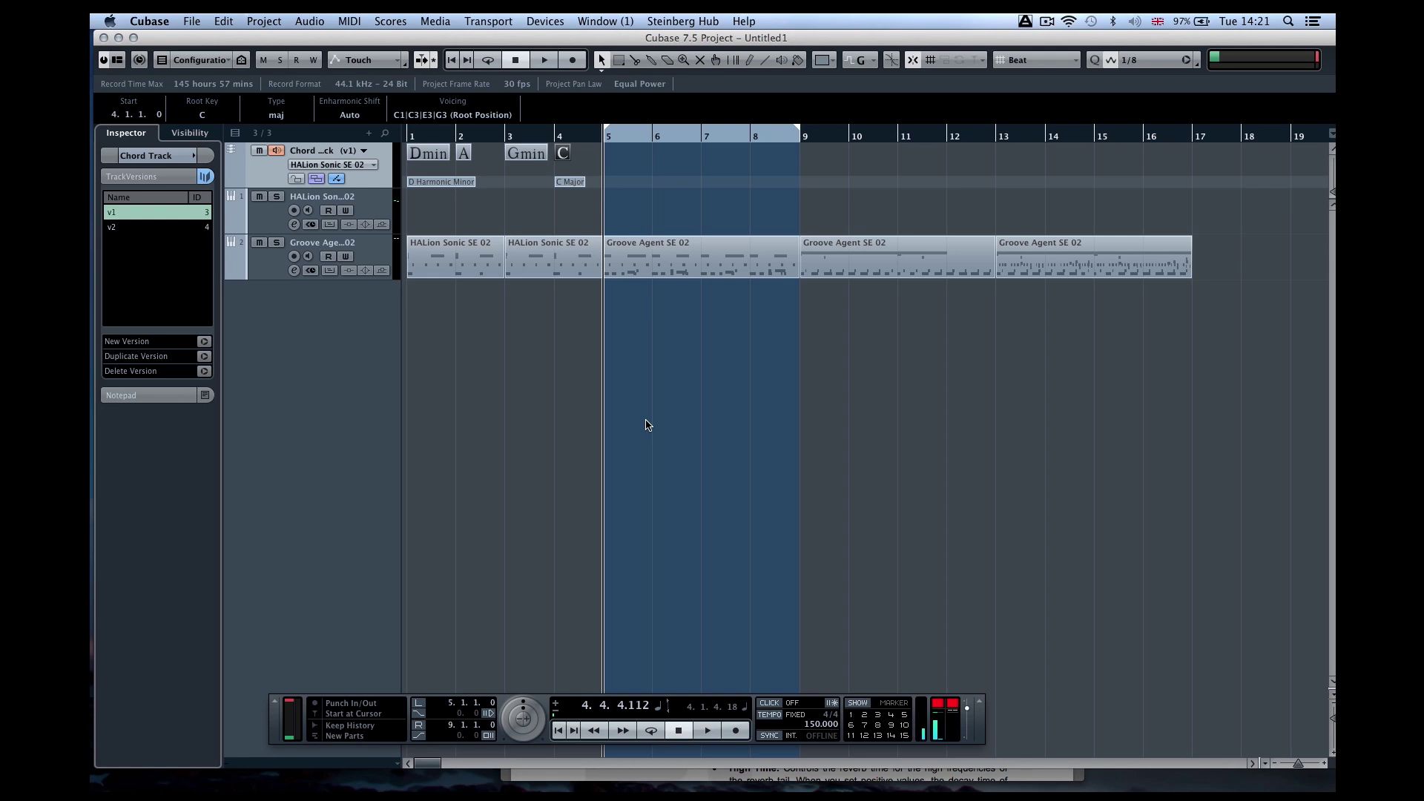
Select all four chord events in version v1 and convert the chords to MIDI
left_click(426, 154)
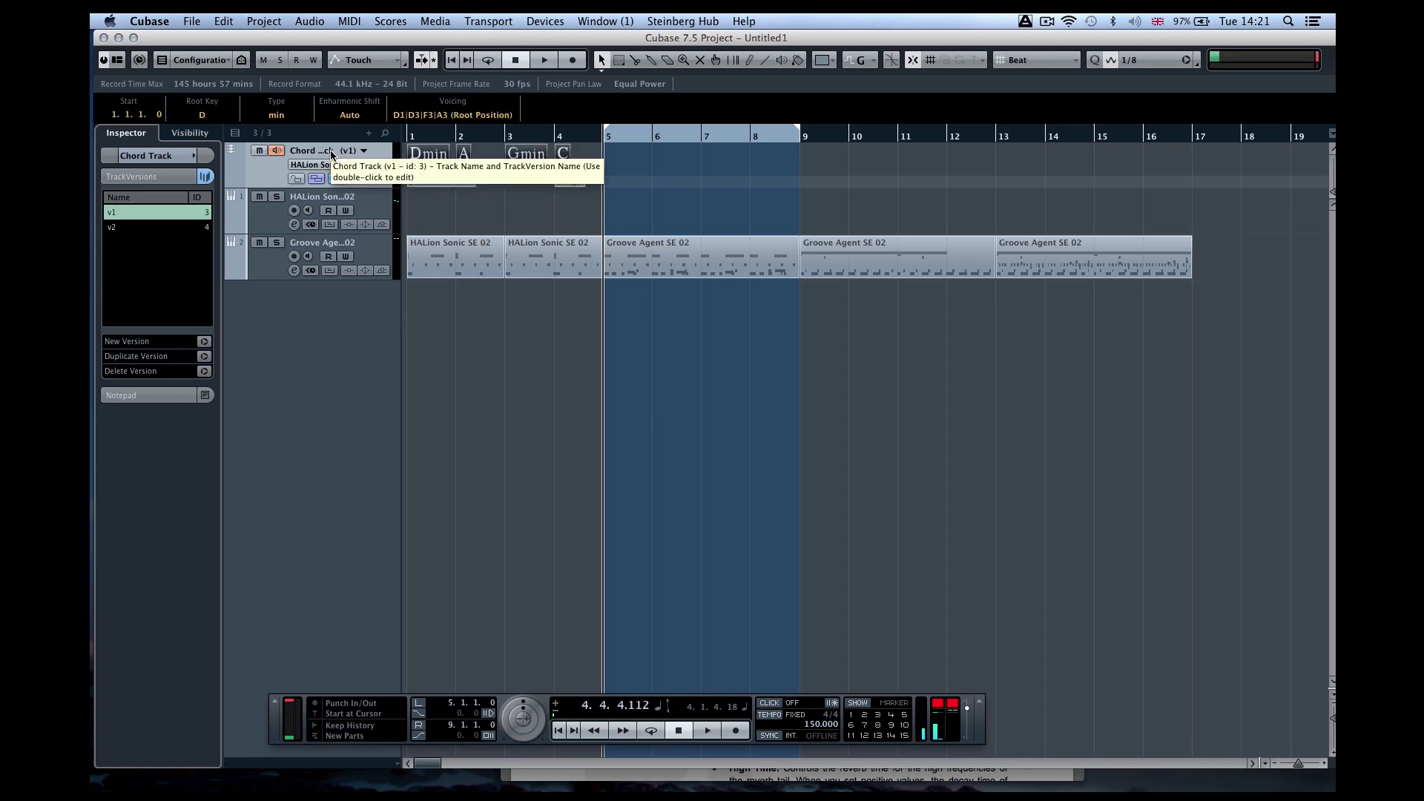
left_click(263, 21)
mouse_move(351, 21)
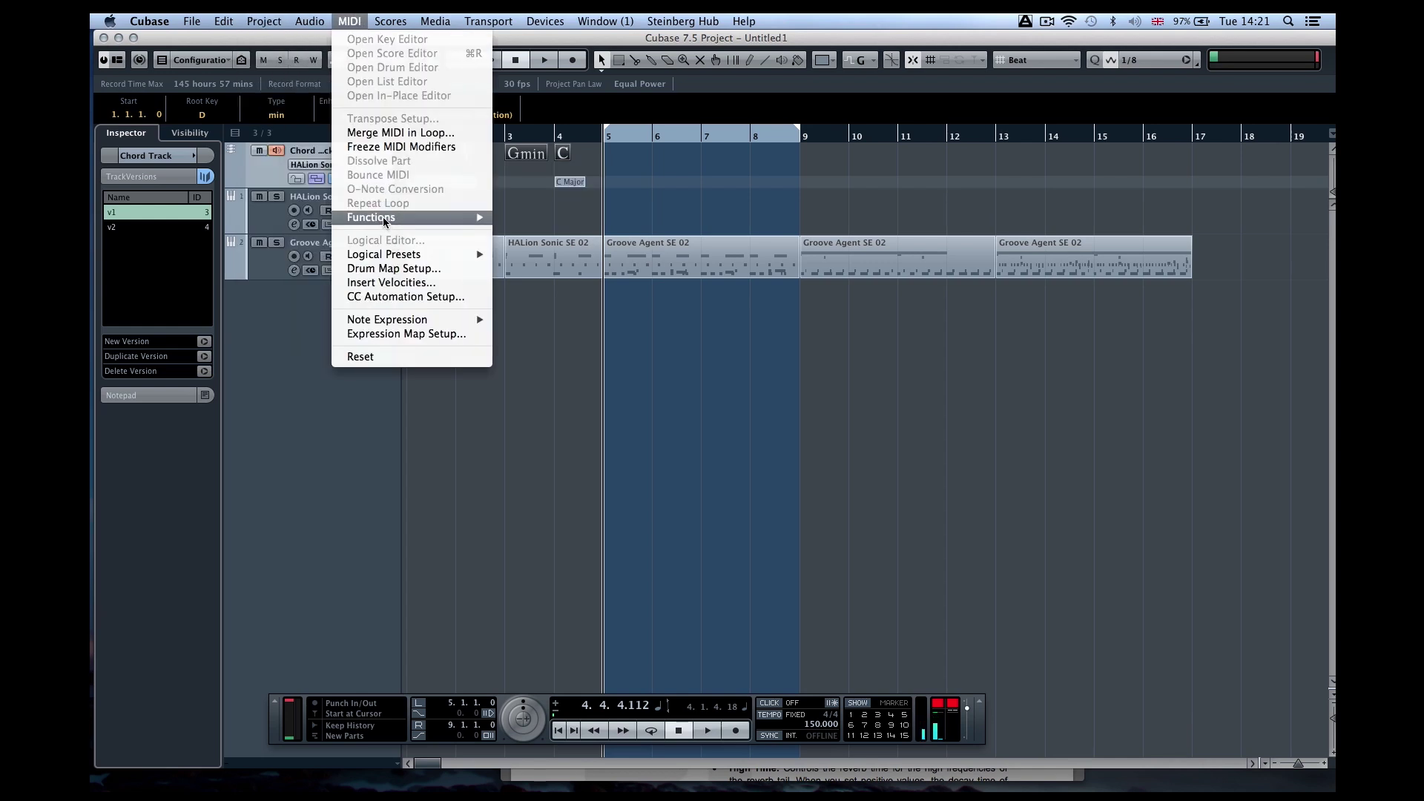
mouse_move(257, 18)
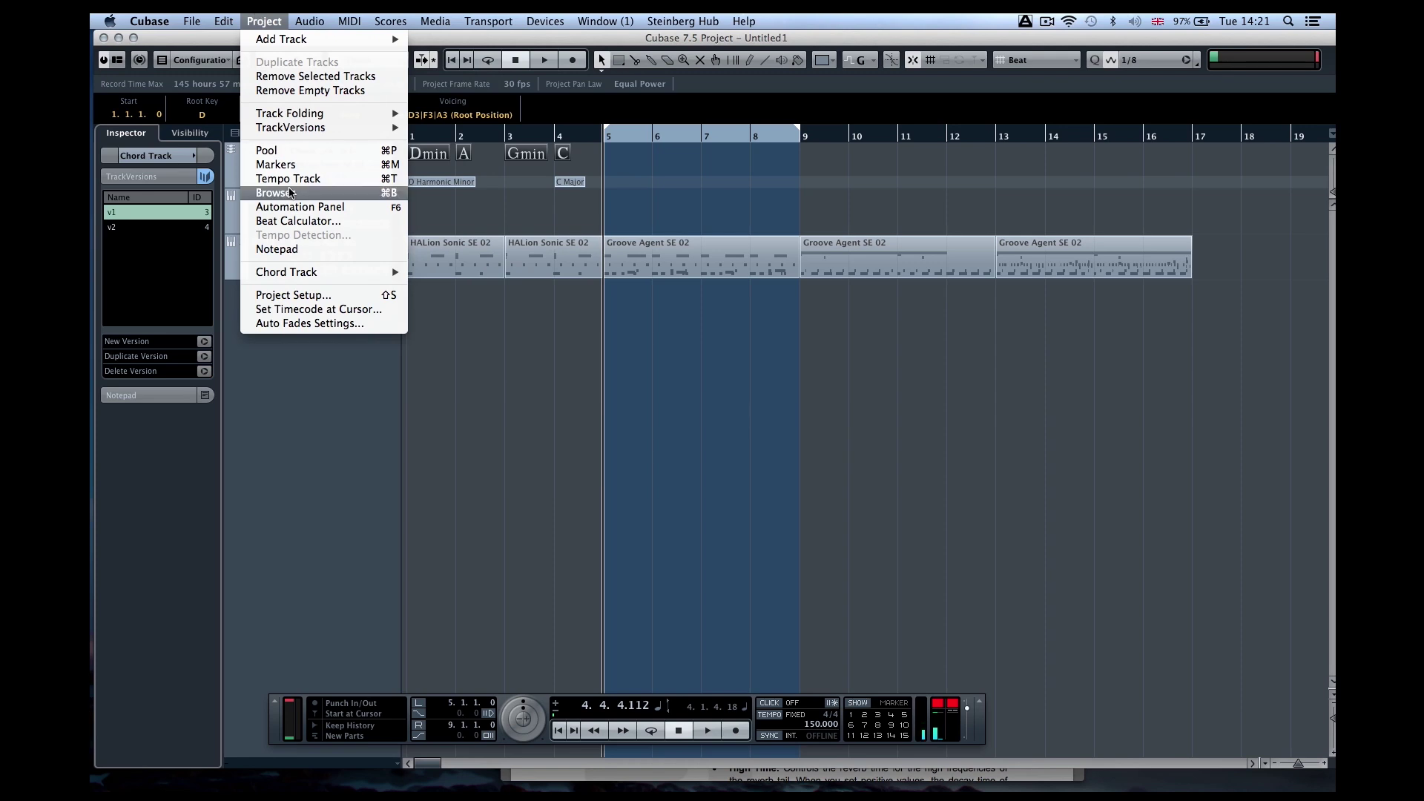
mouse_move(288, 274)
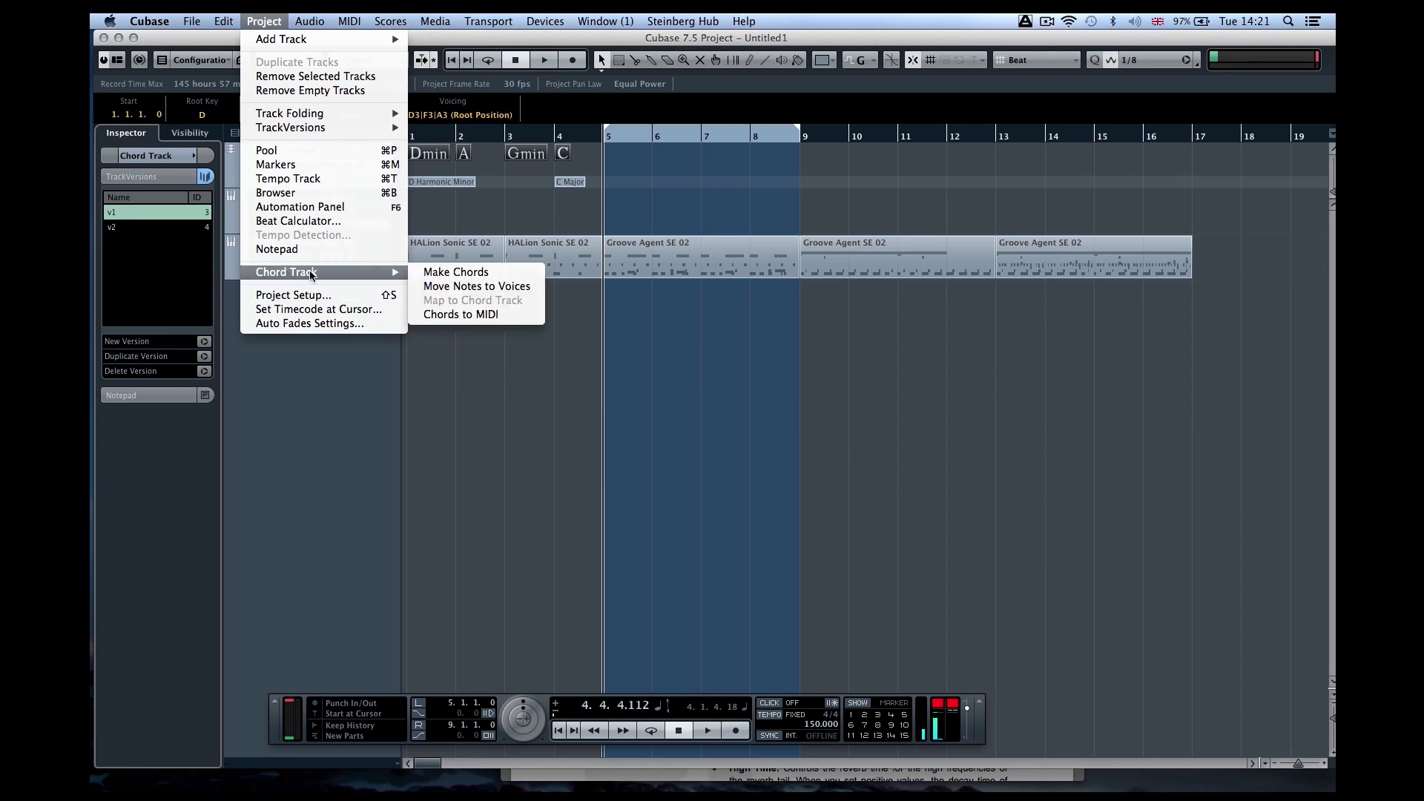
left_click(468, 315)
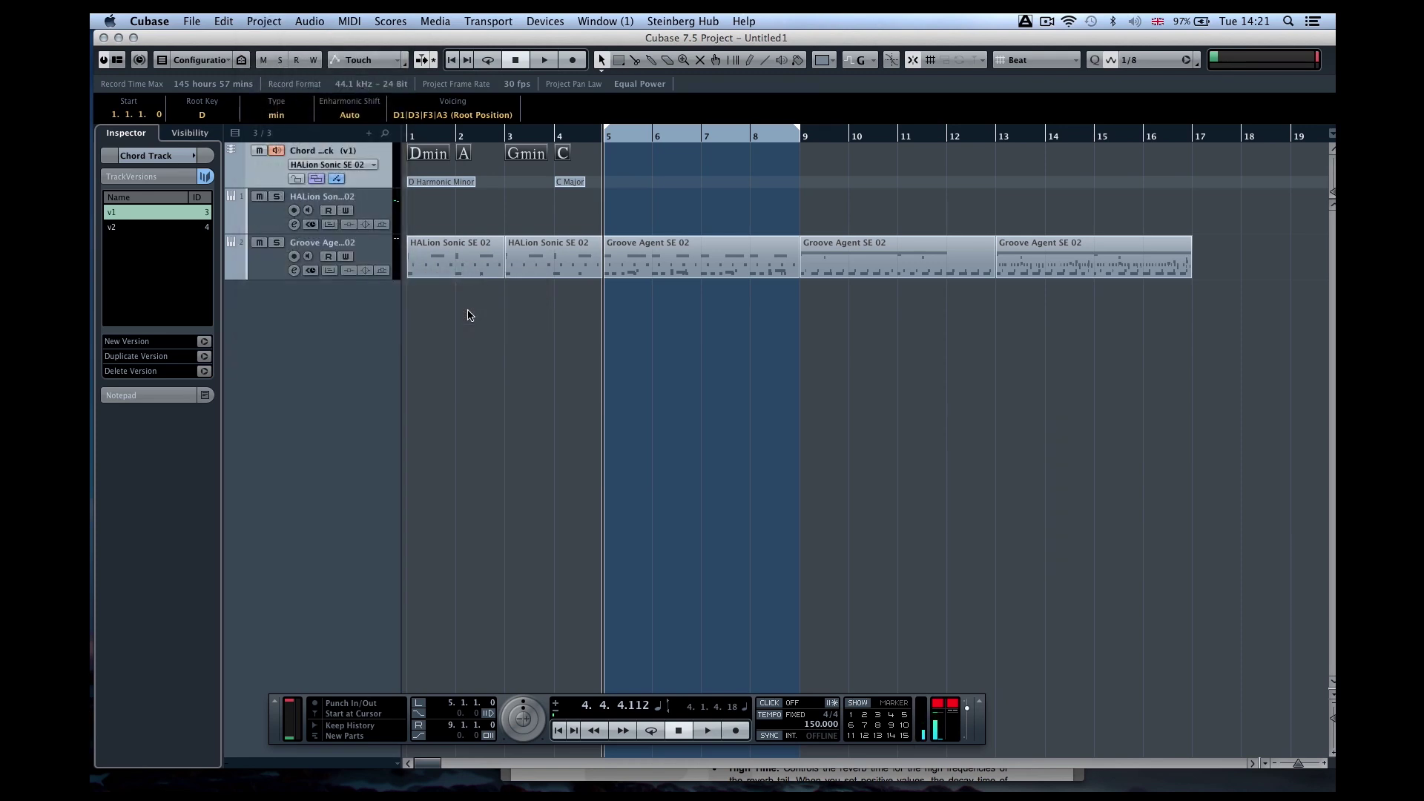
Convert the Dmin–A–Gmin–C chords of version v1 to MIDI on the HALion Sonic SE 02 track
left_click(378, 212)
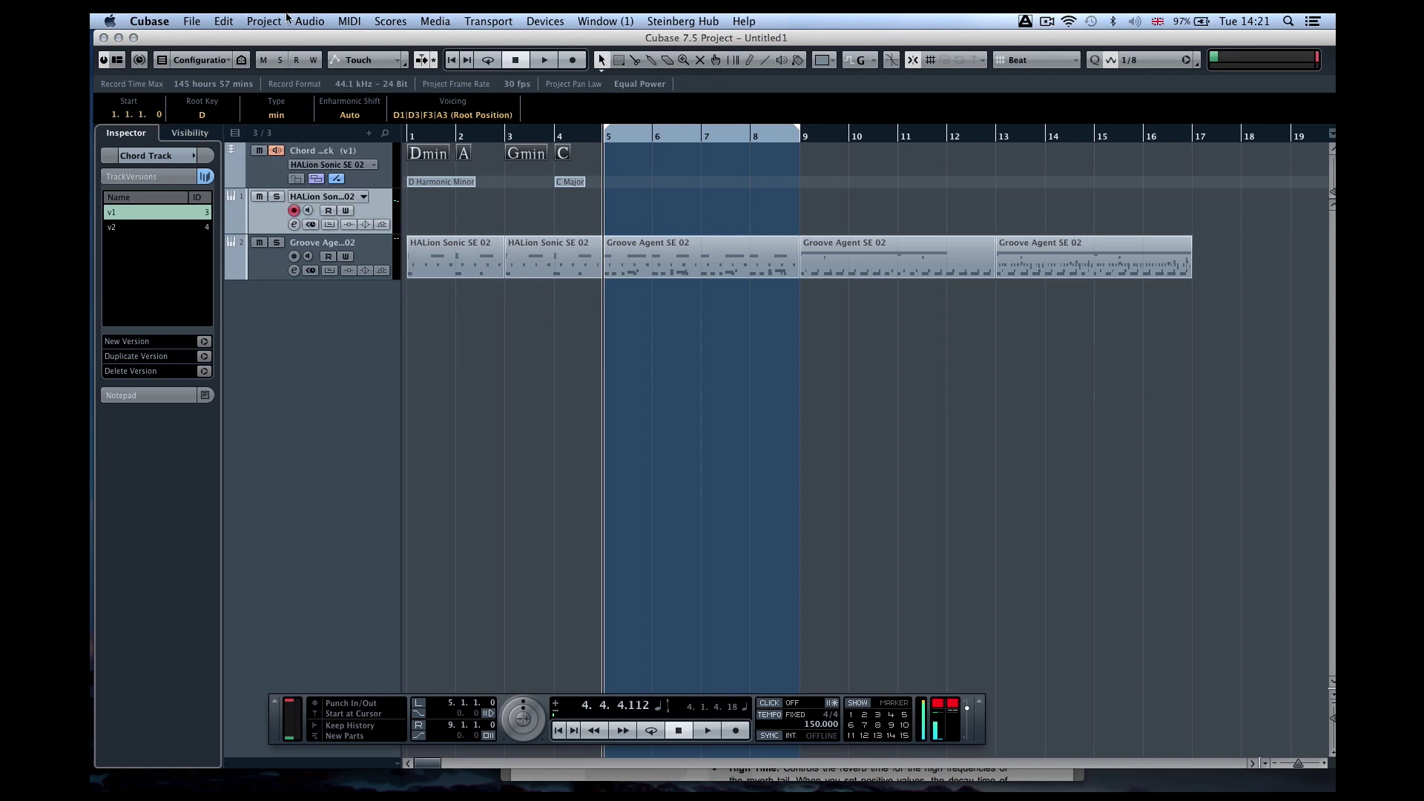
left_click(264, 21)
mouse_move(328, 274)
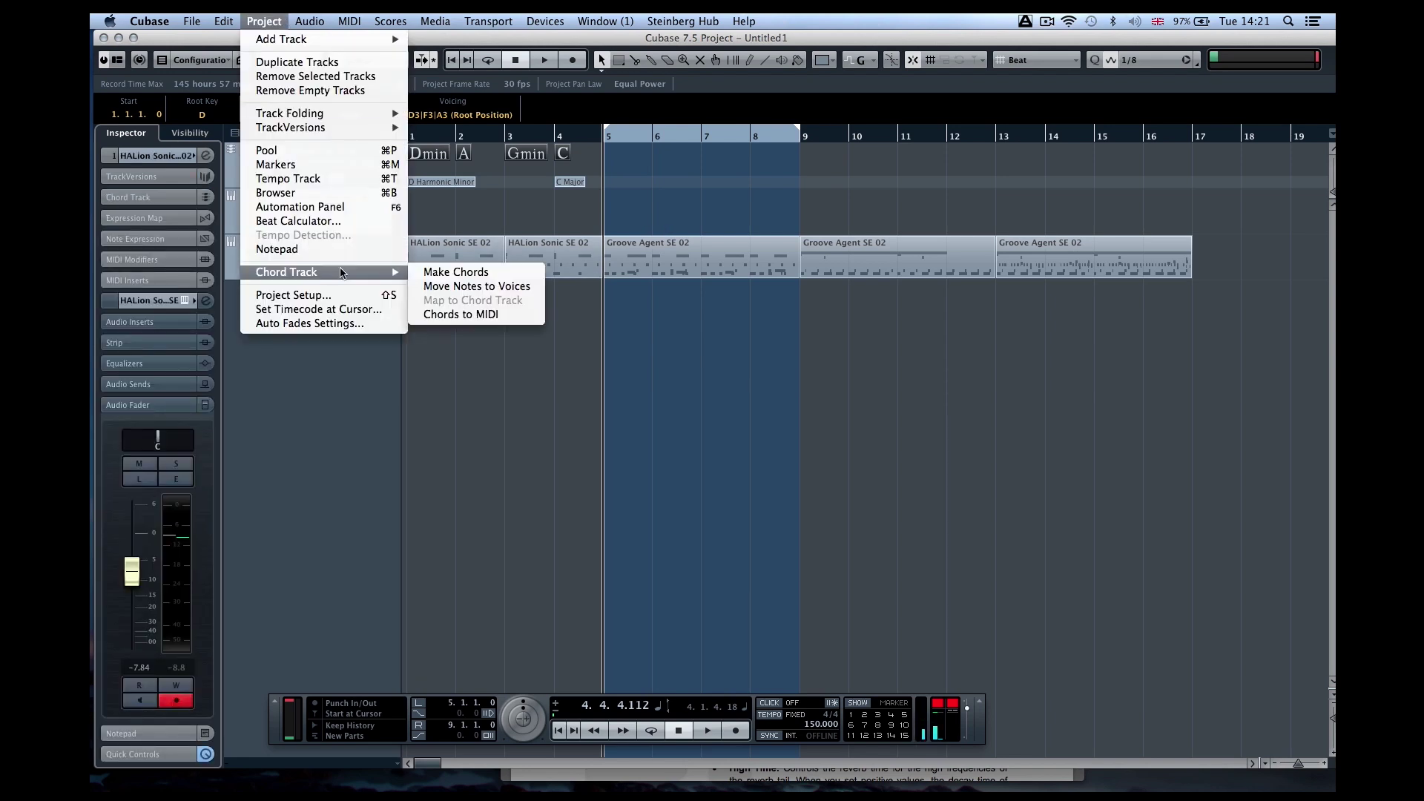
left_click(486, 314)
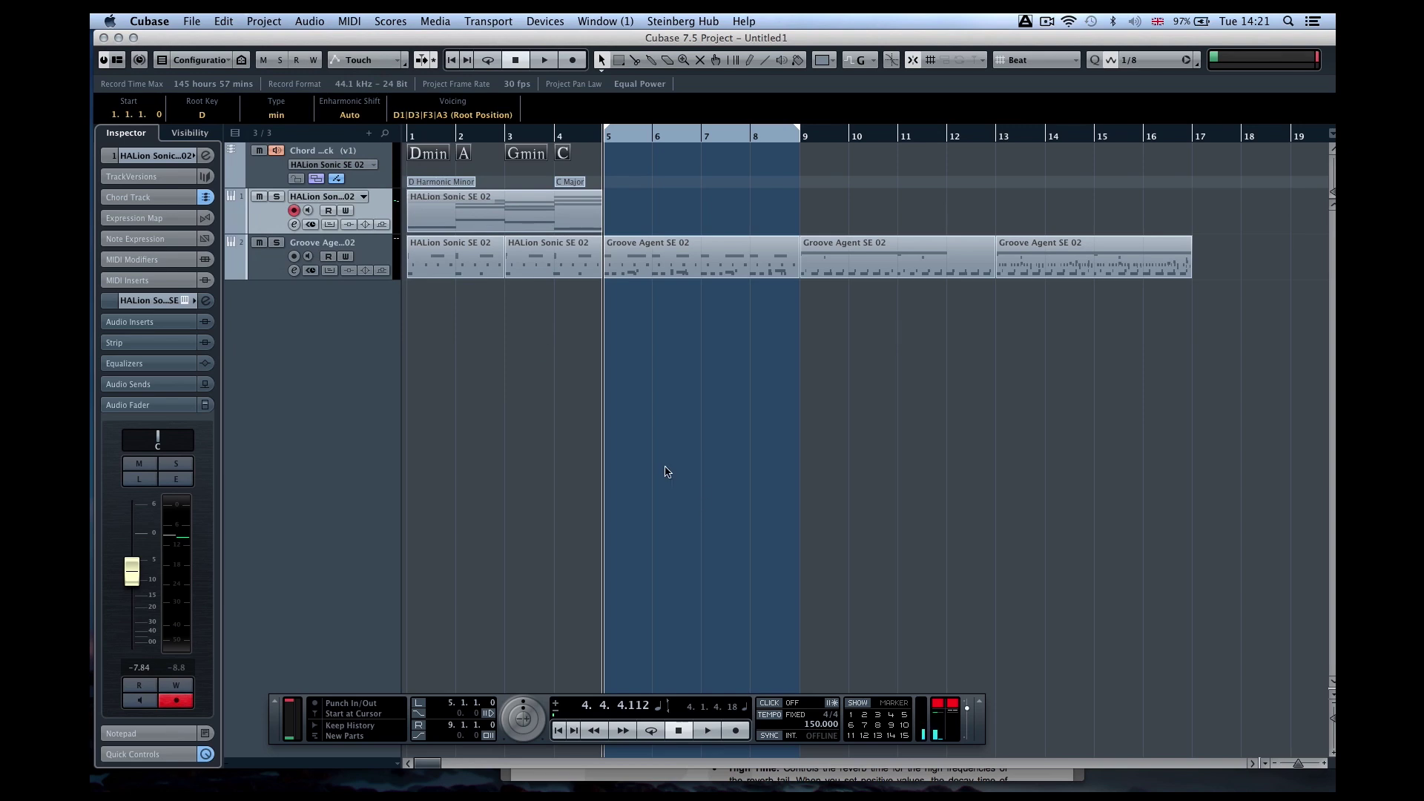
Examine the converted HALion Sonic notes in an enlarged Key Editor, play them back from the start and close the editor
double_click(483, 205)
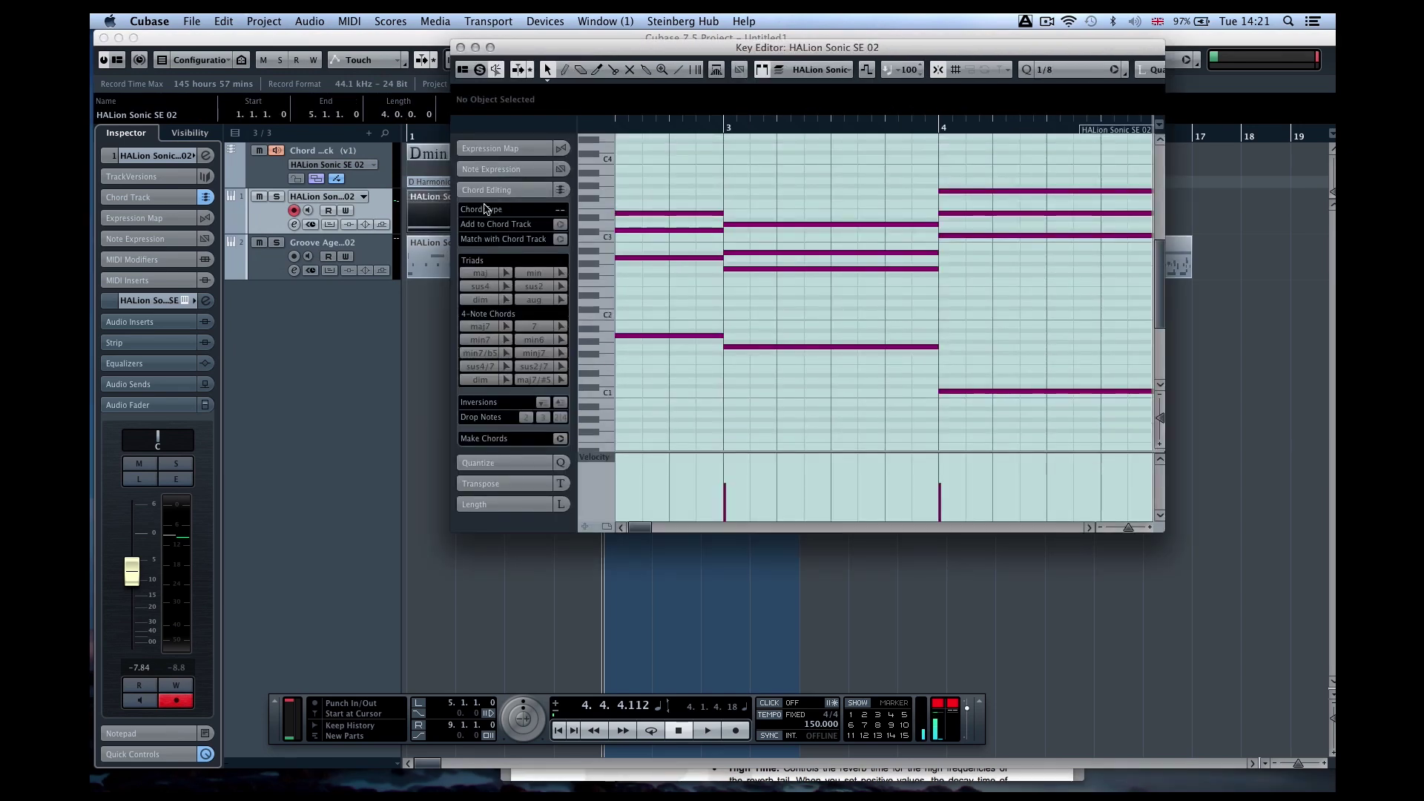
left_click_drag(670, 47, 365, 38)
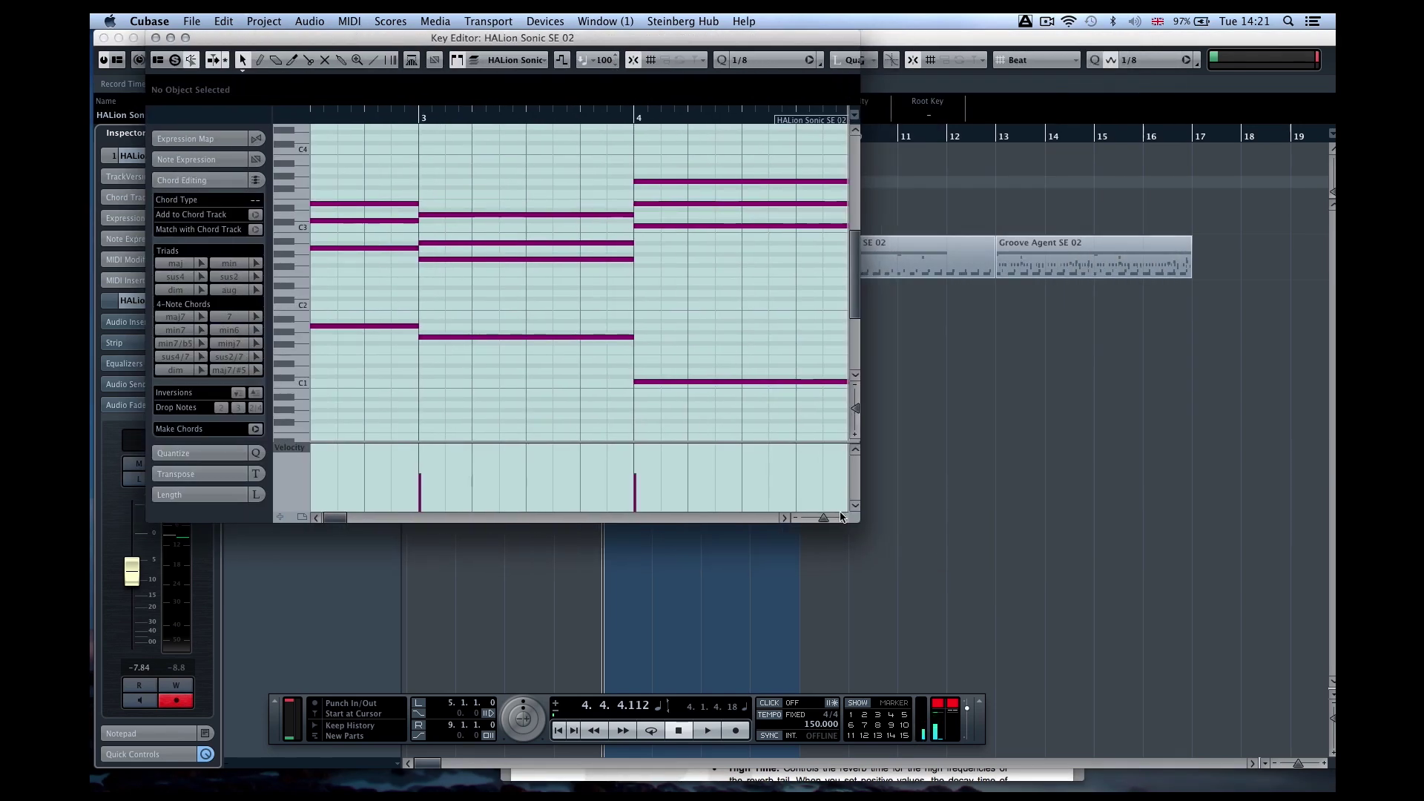
left_click_drag(856, 520, 1198, 644)
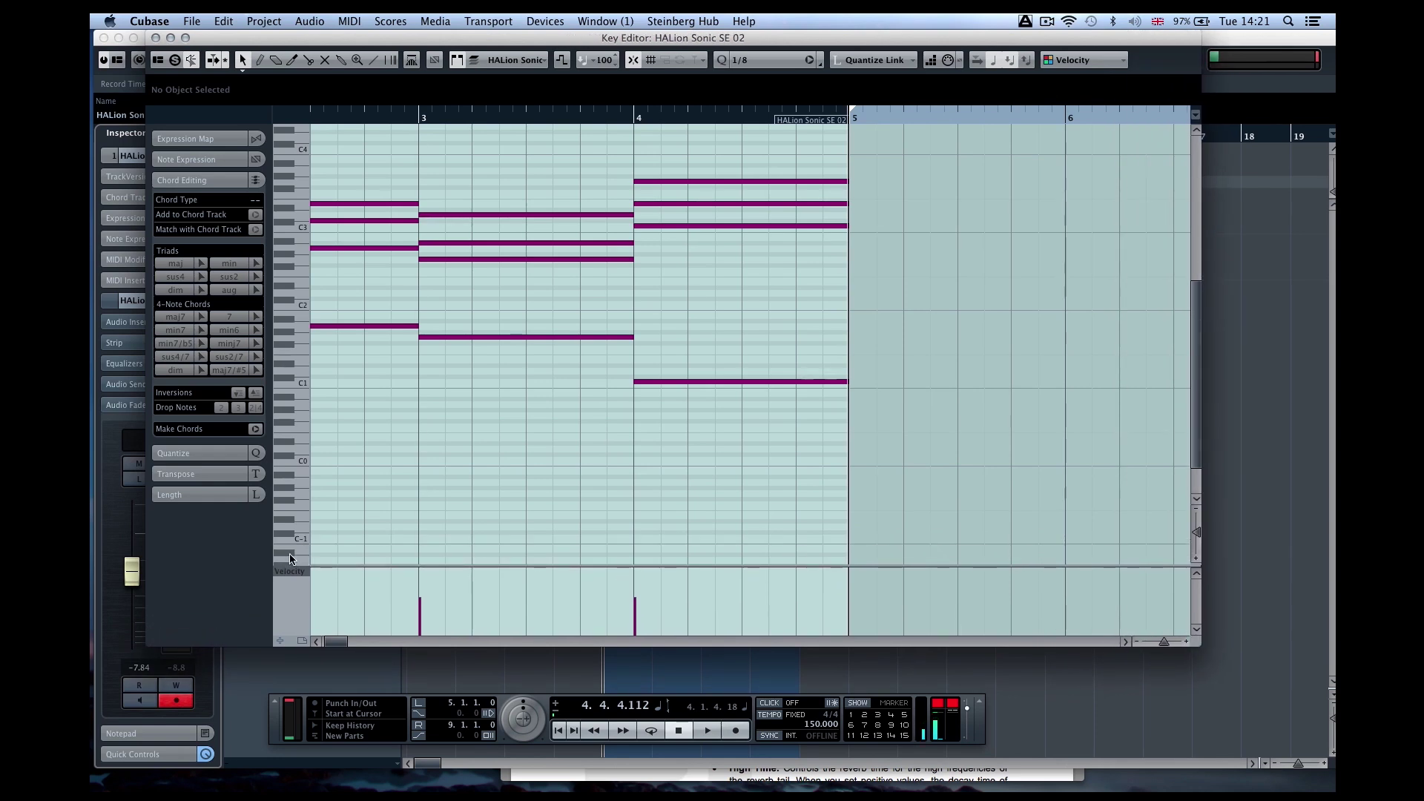
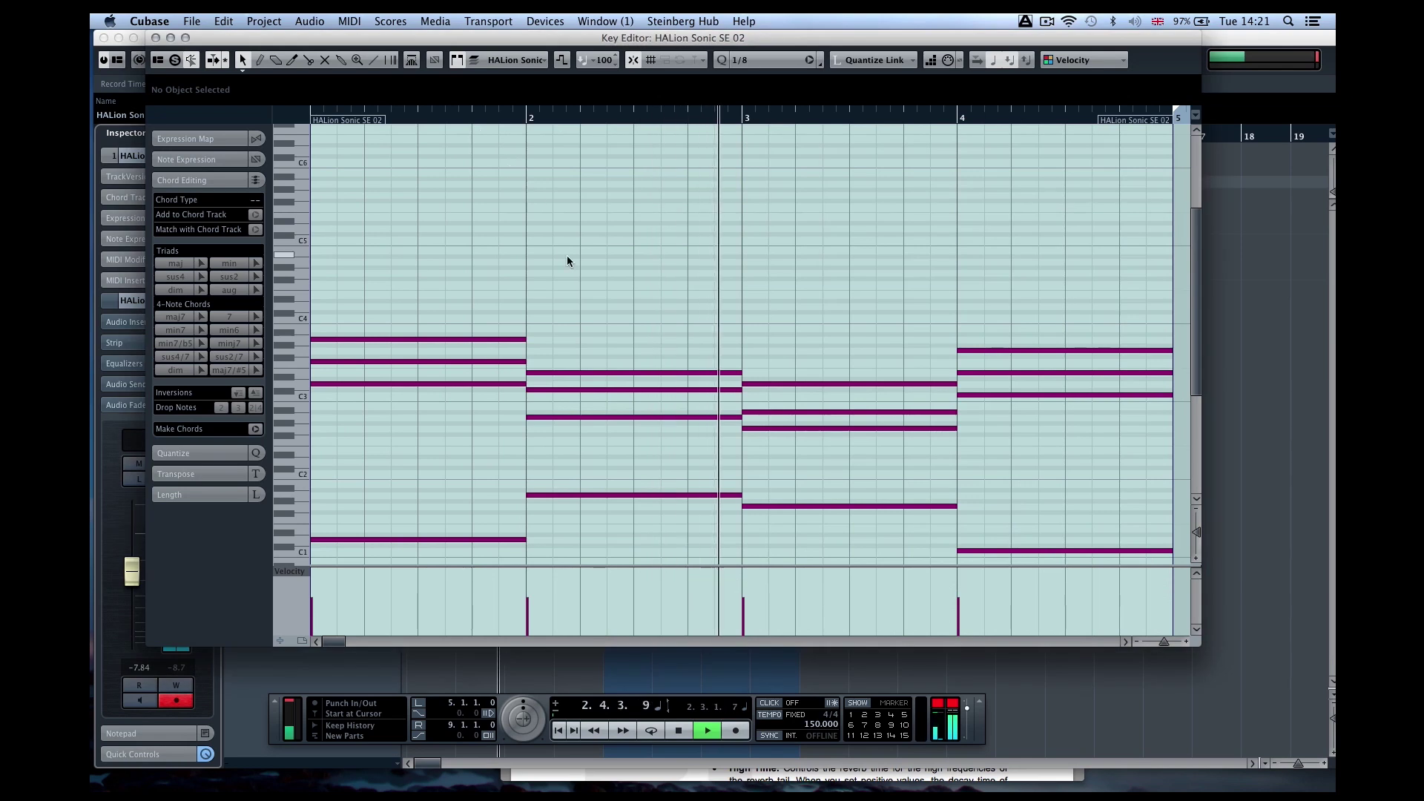
key("Home")
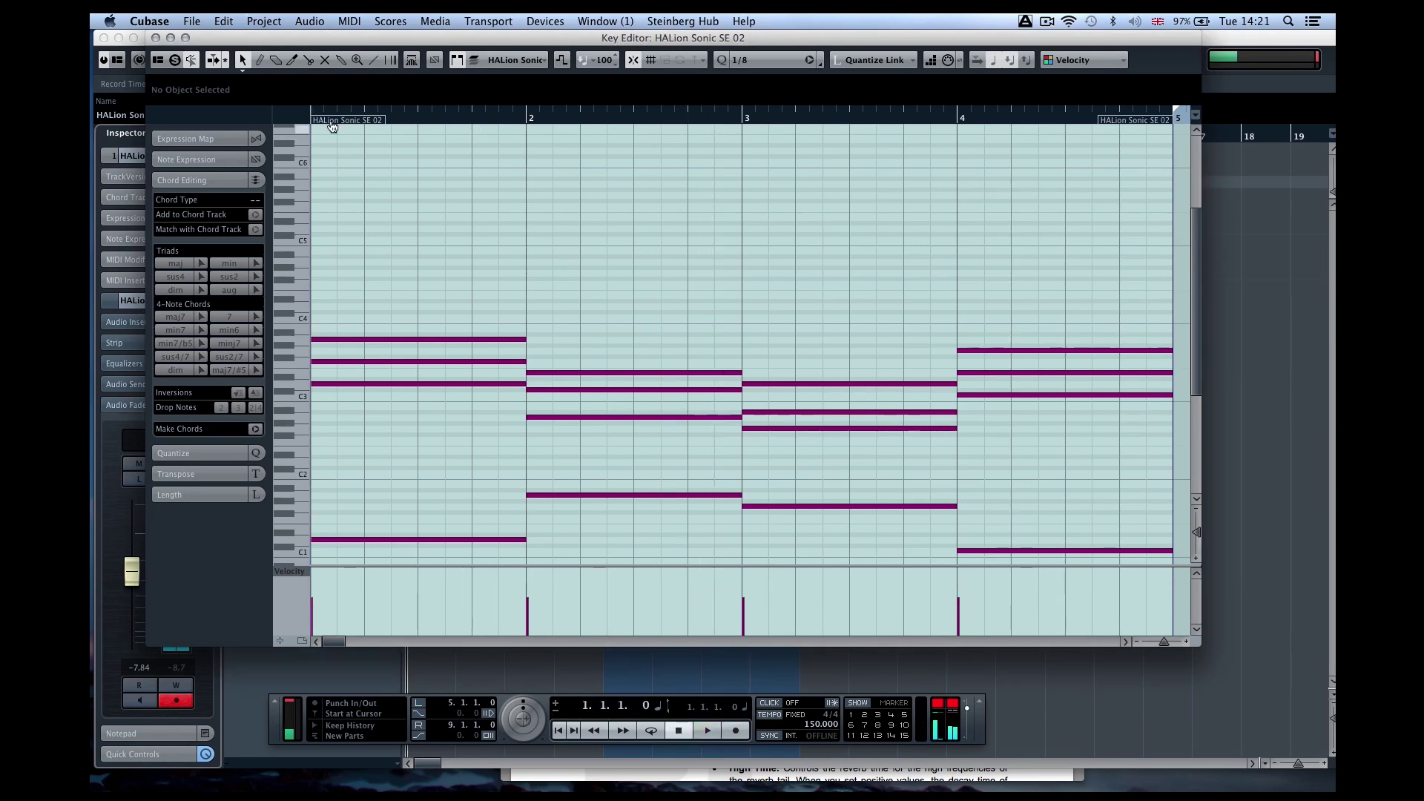
left_click(157, 37)
View the converted part as notation in an enlarged Score Editor, with the Key Editor open behind it
key("super+r")
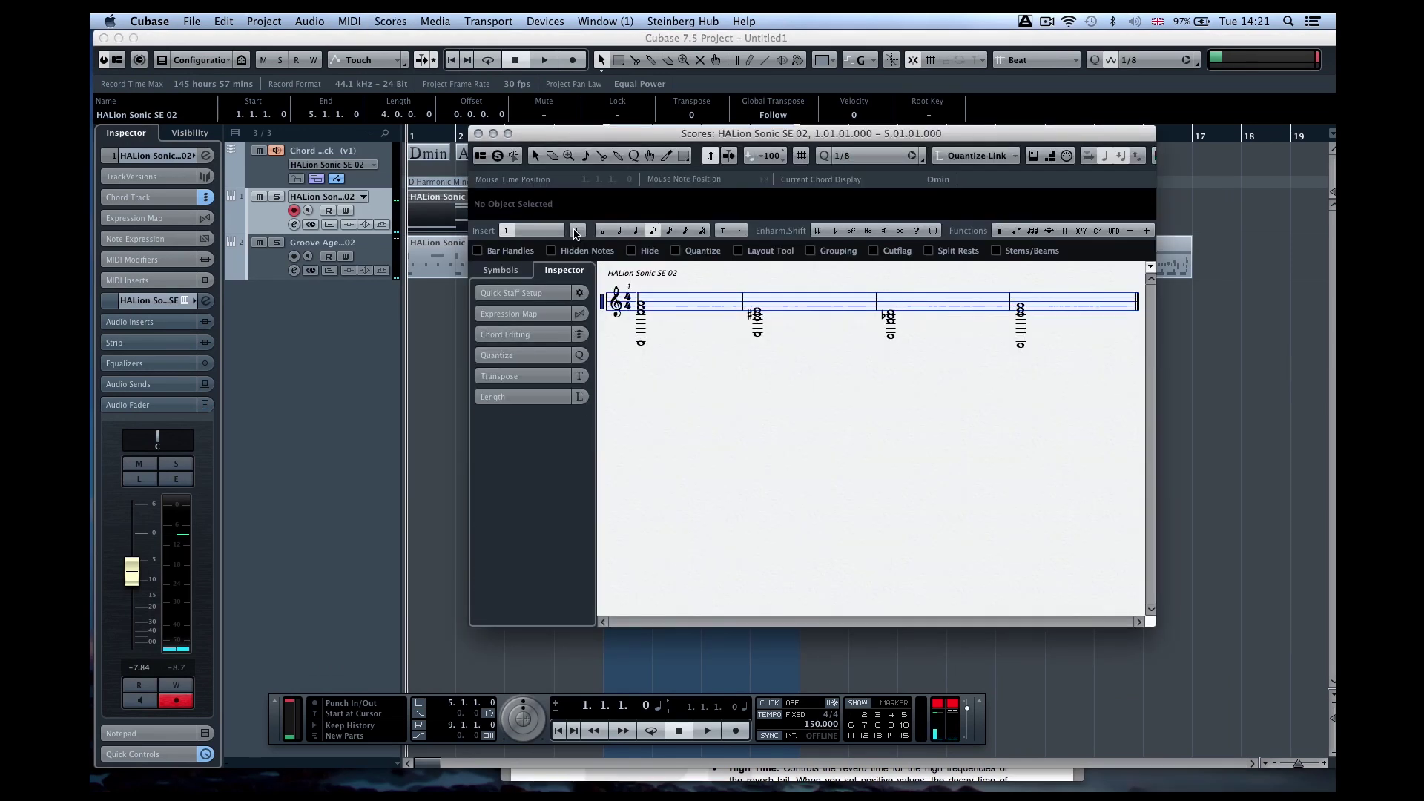
left_click(477, 134)
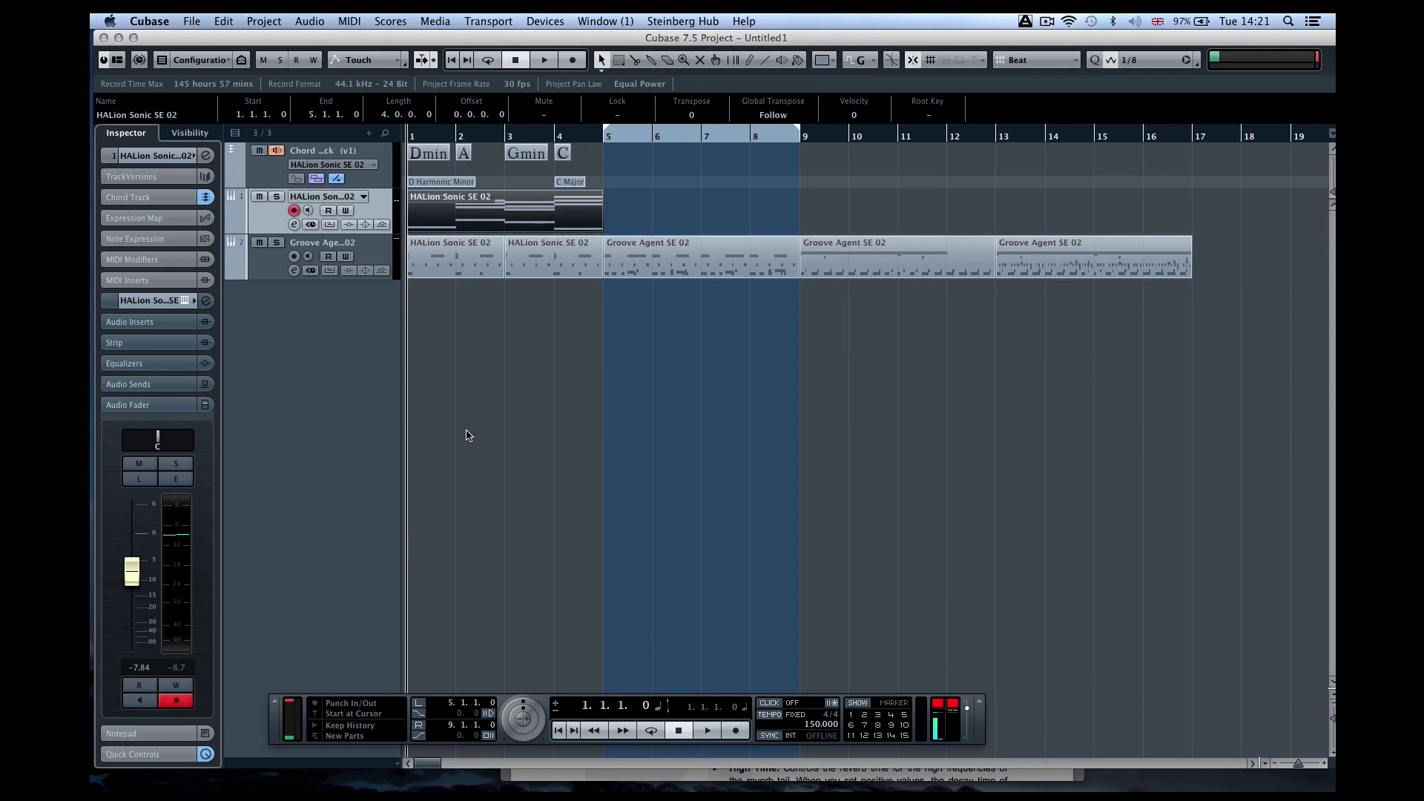
double_click(474, 215)
key("super+r")
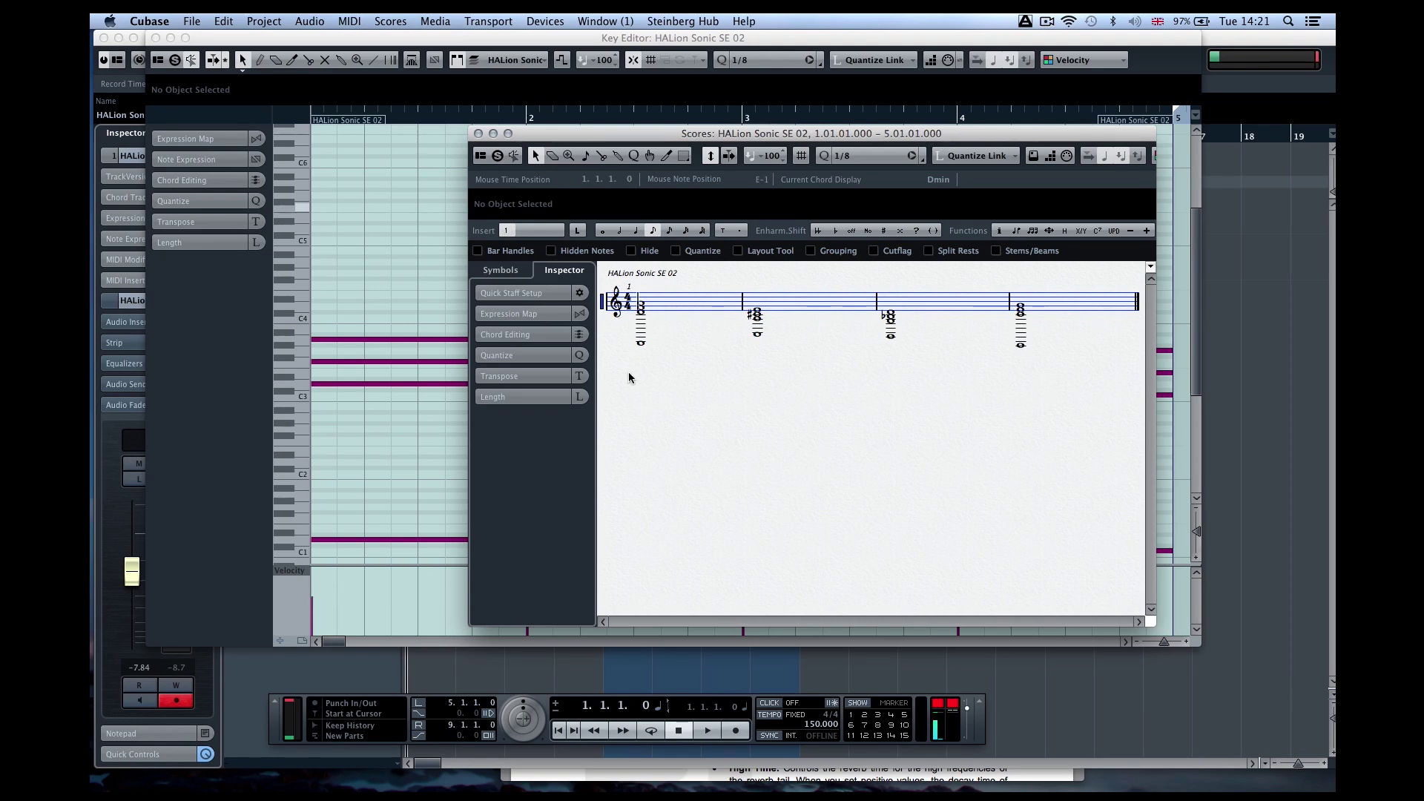
left_click(508, 271)
left_click(563, 271)
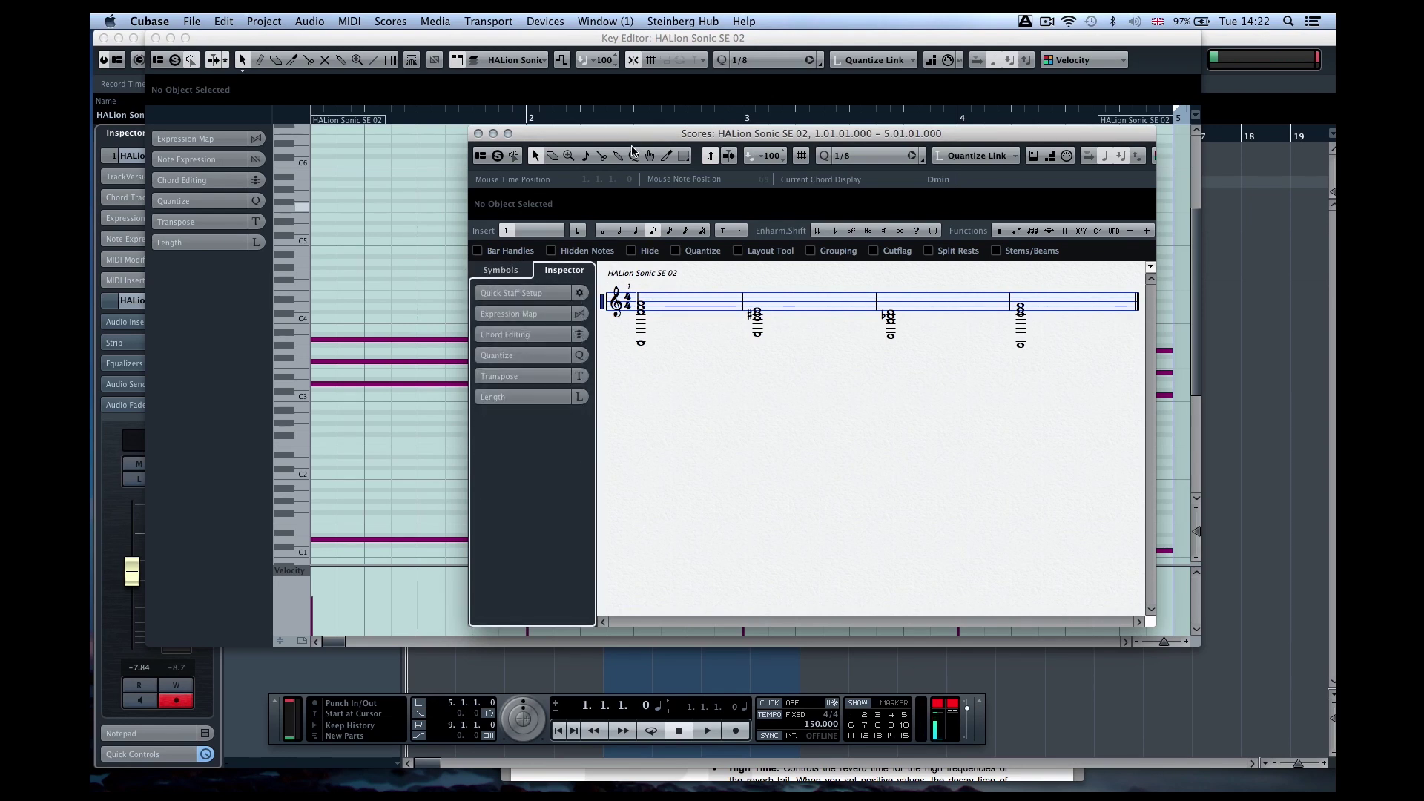
left_click_drag(630, 143, 549, 70)
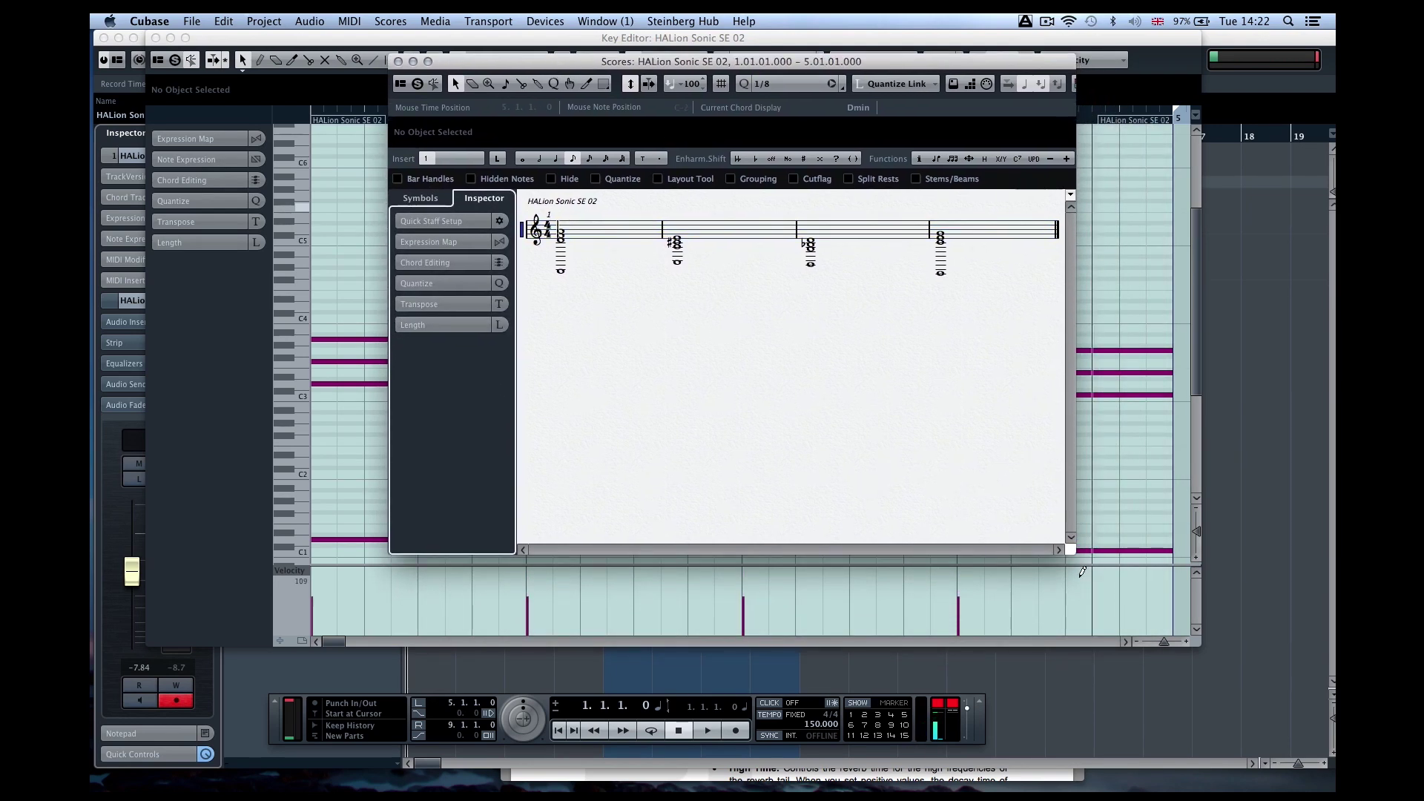
left_click_drag(1070, 549, 1200, 661)
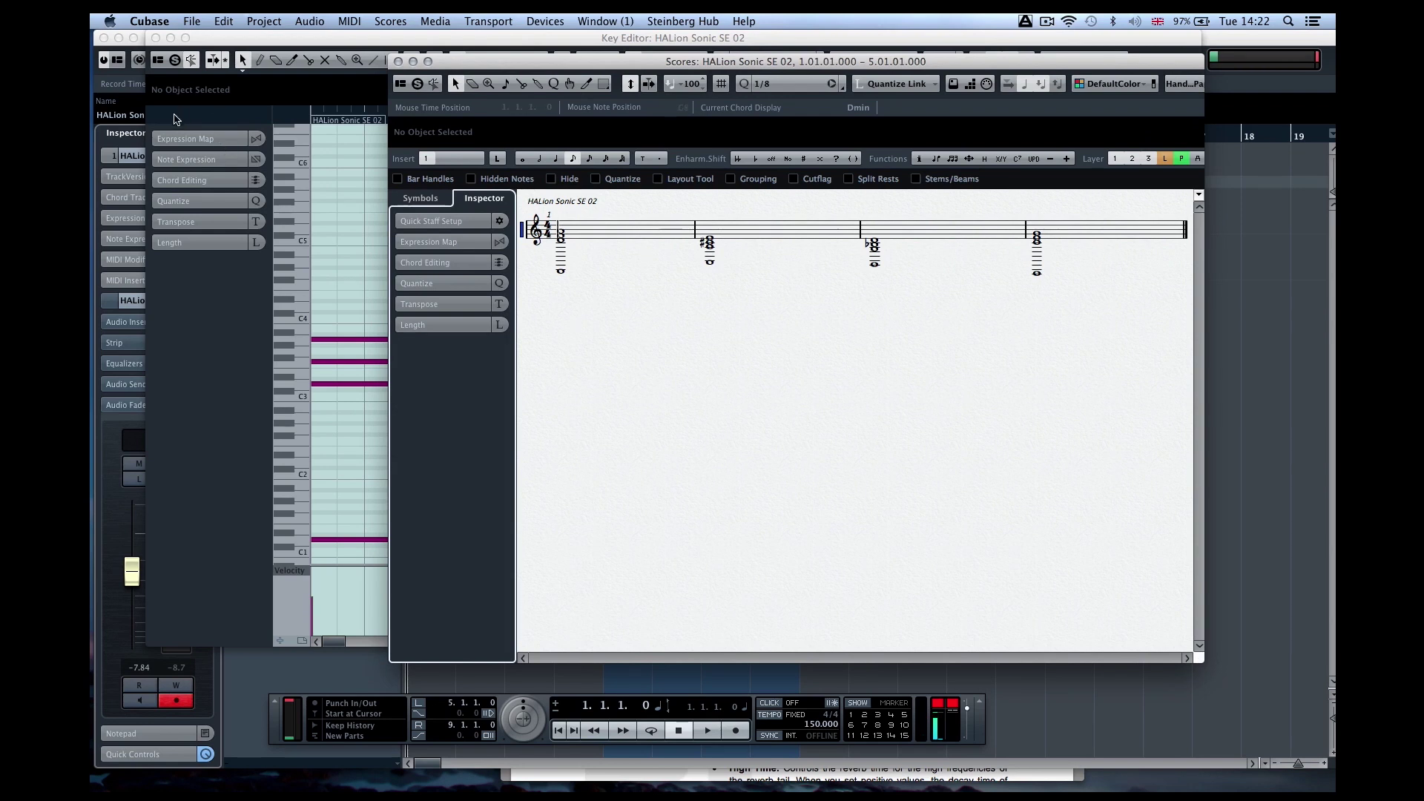
left_click_drag(450, 57, 717, 39)
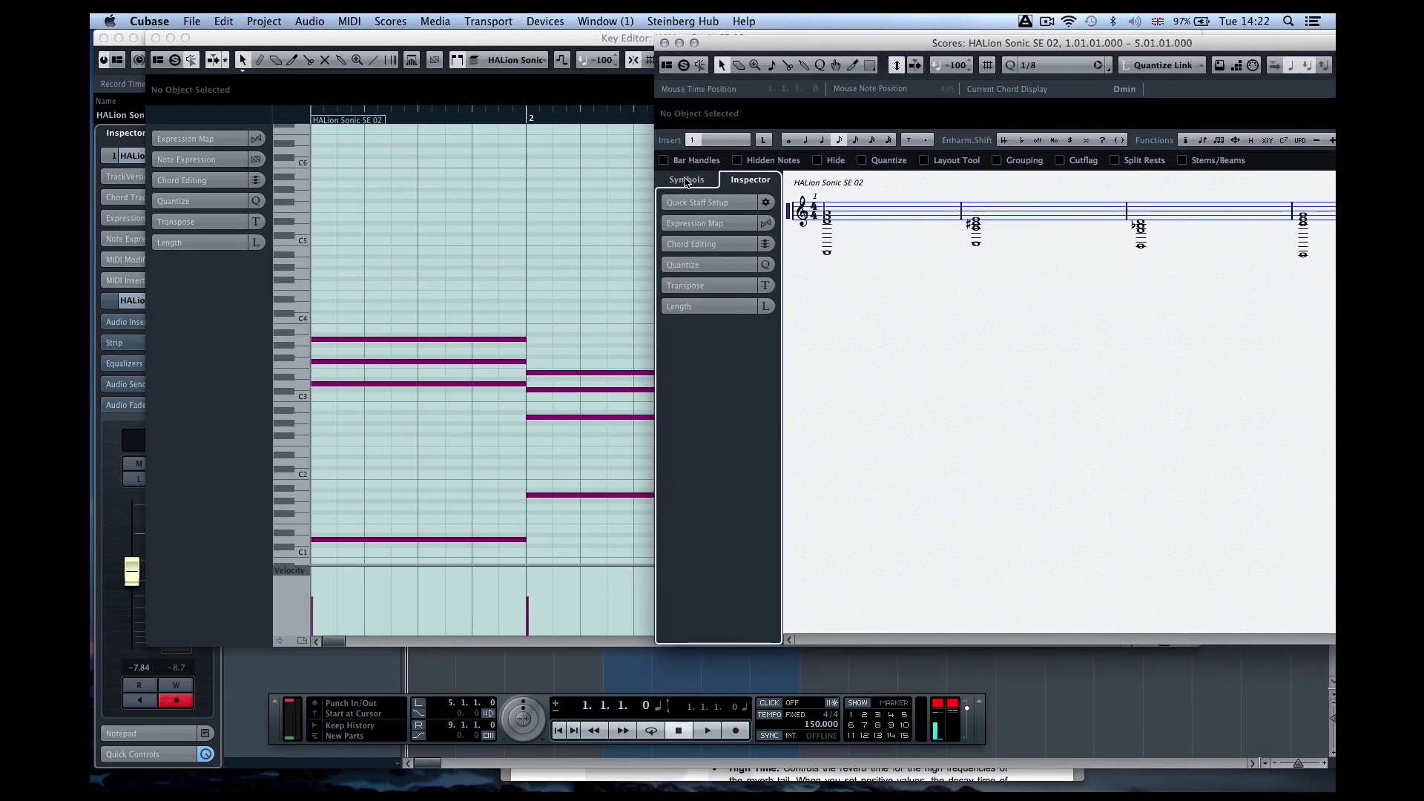
left_click_drag(724, 46, 569, 203)
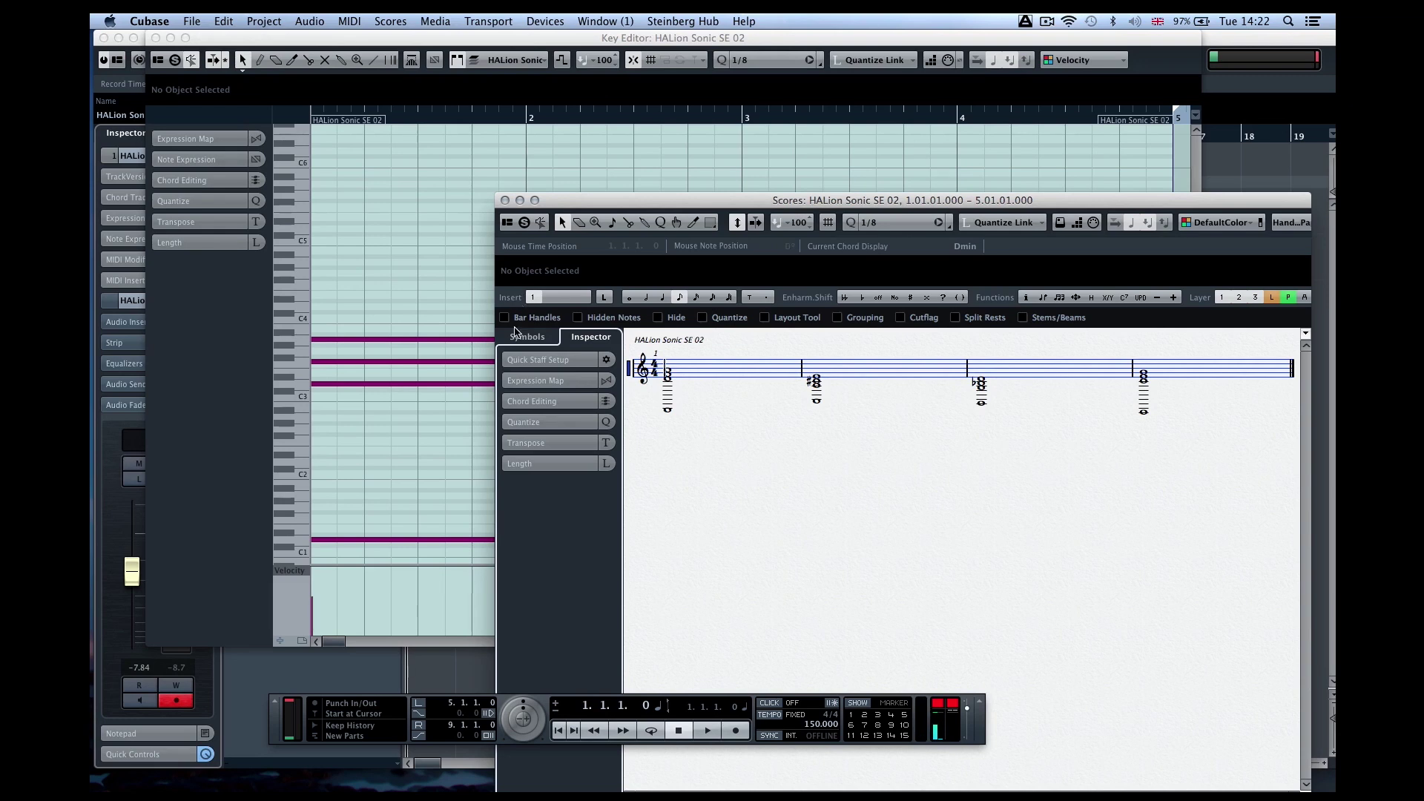
Look through the score's Quick Staff Setup, Expression Map and Chord Editing sections, and close both editors
left_click(522, 360)
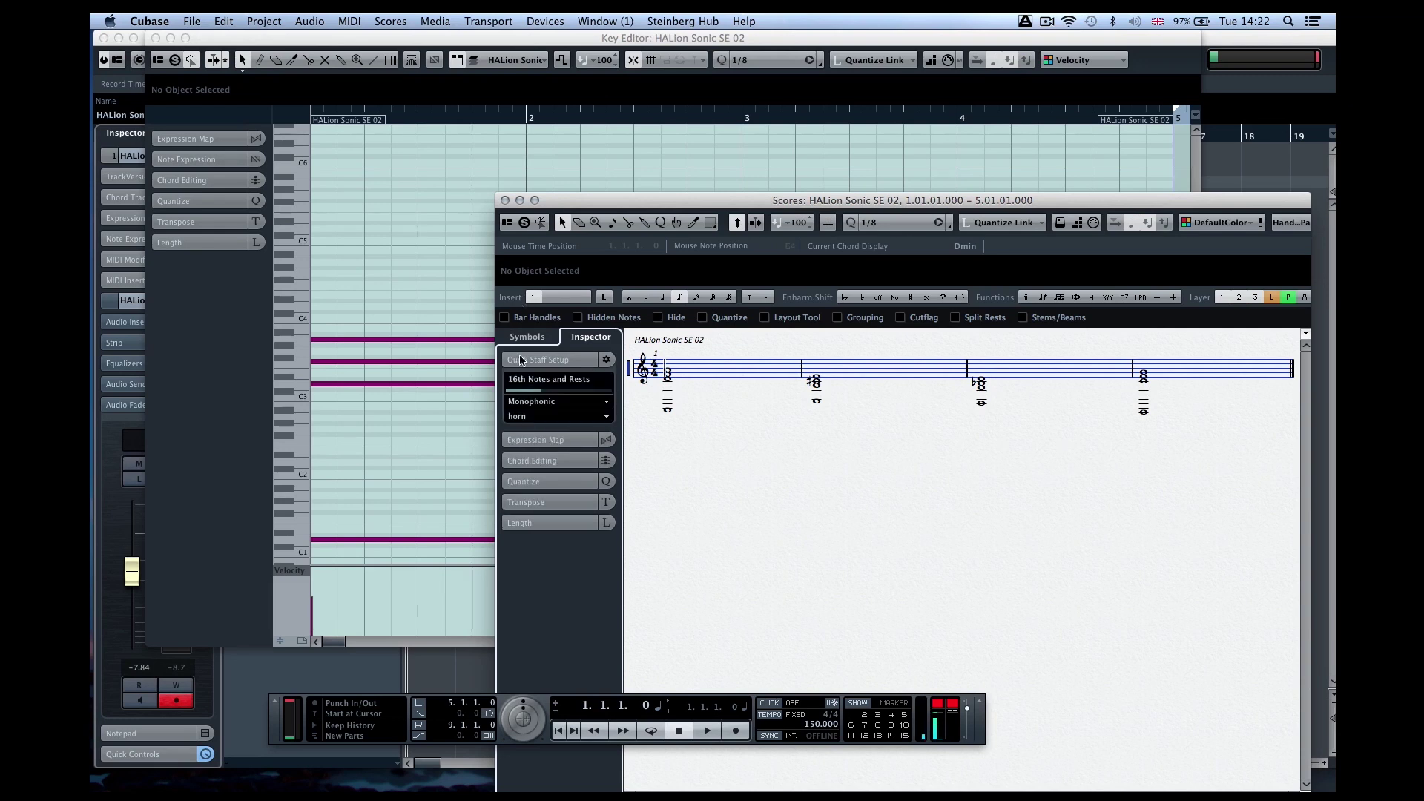
left_click(556, 443)
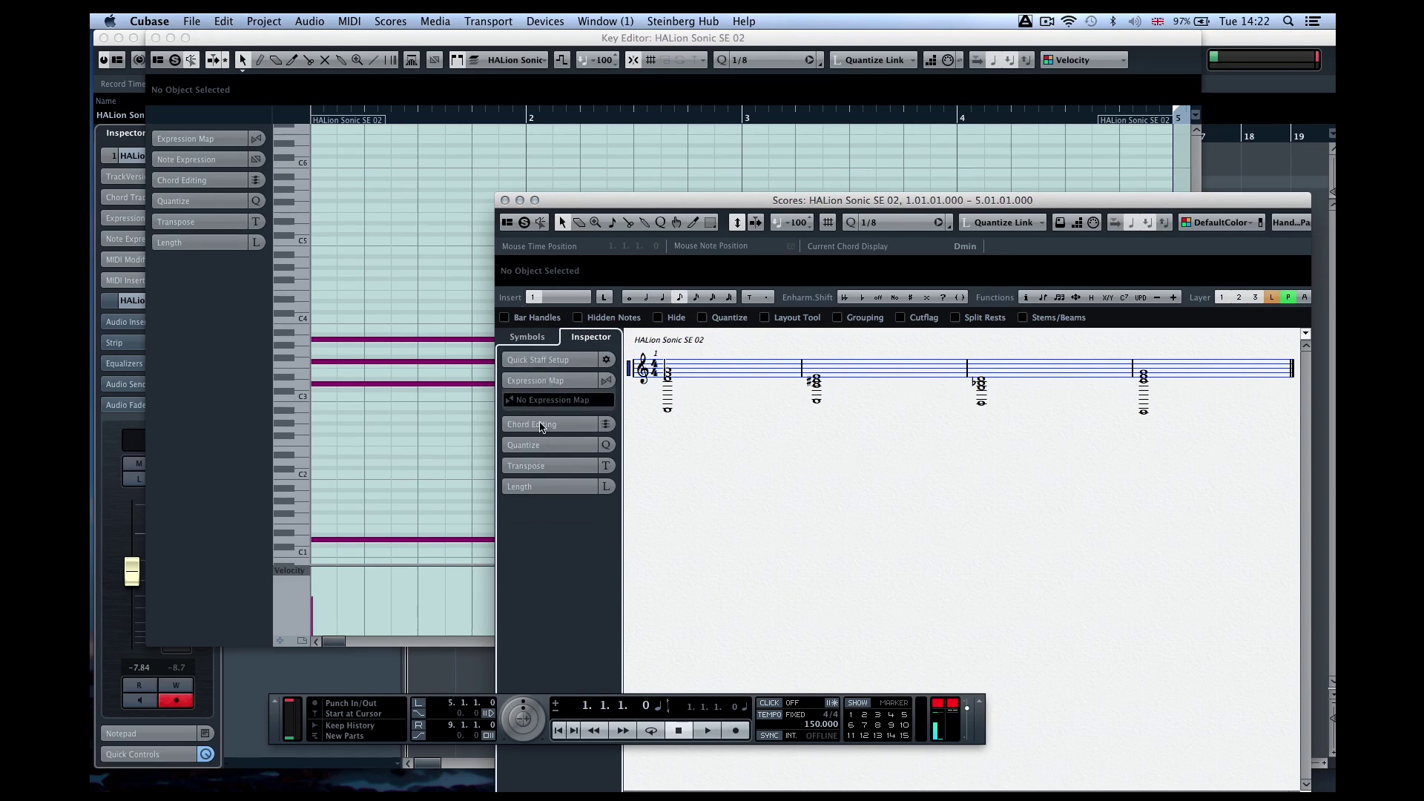
left_click(540, 424)
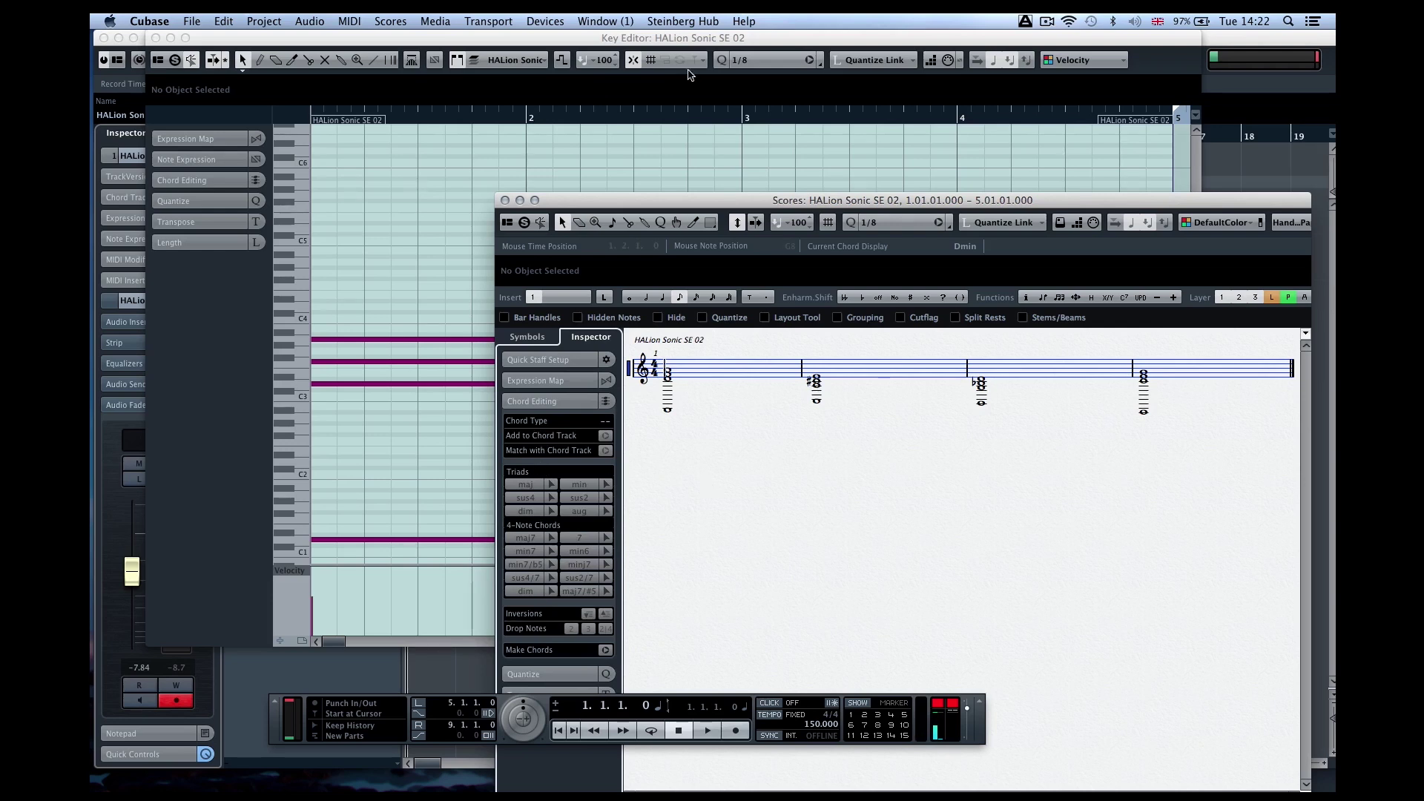
left_click(534, 200)
left_click(505, 38)
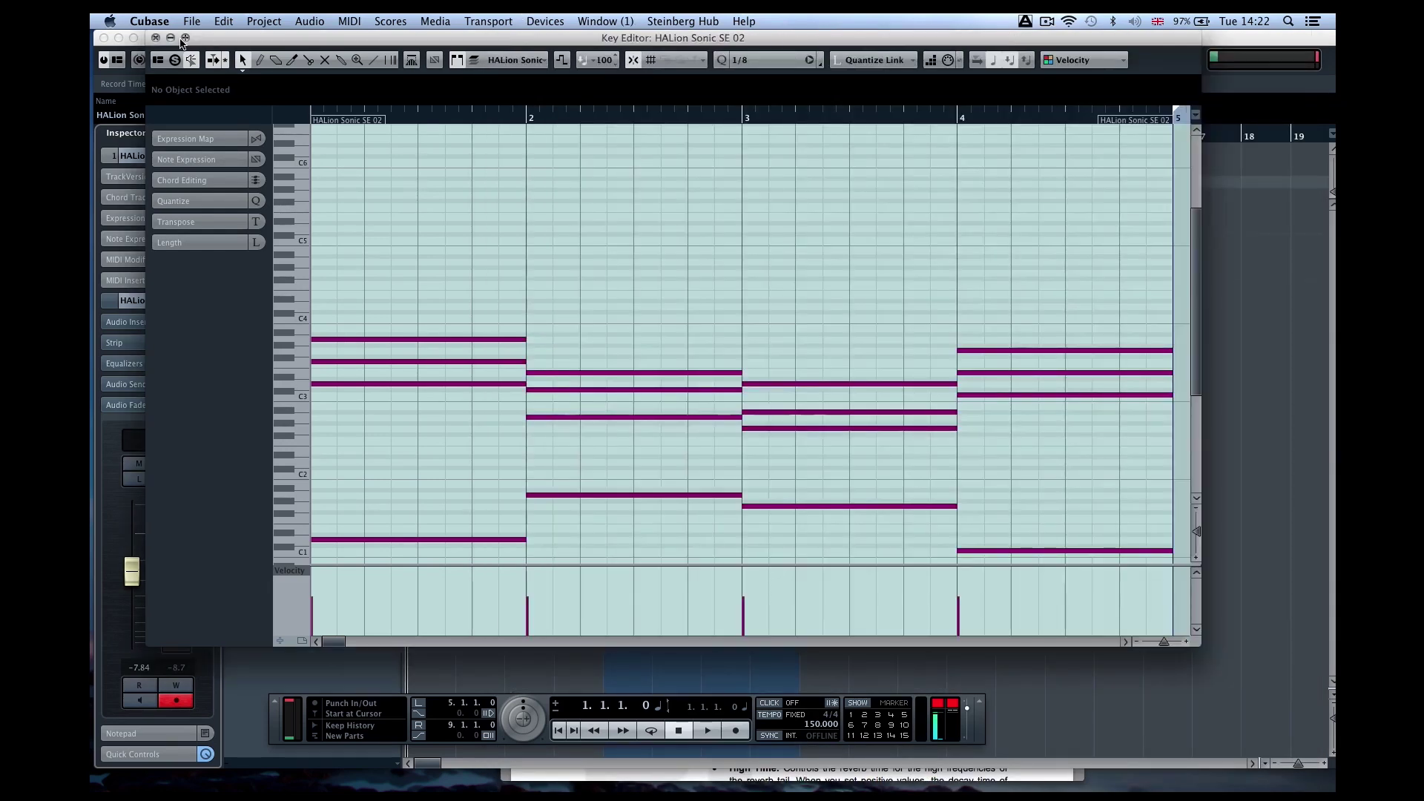
left_click(155, 38)
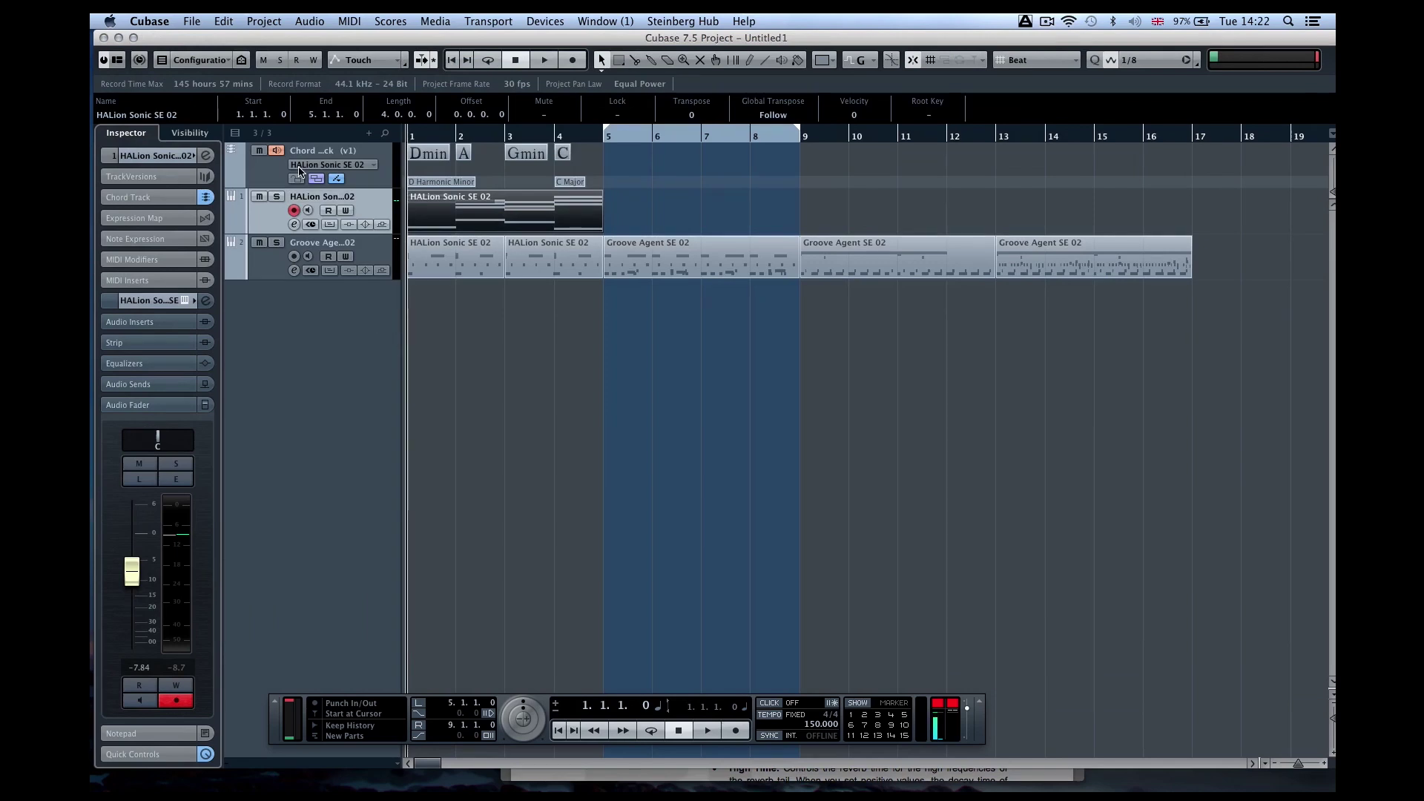
Create a new empty track version on the HALion Sonic SE 02 track
left_click(146, 159)
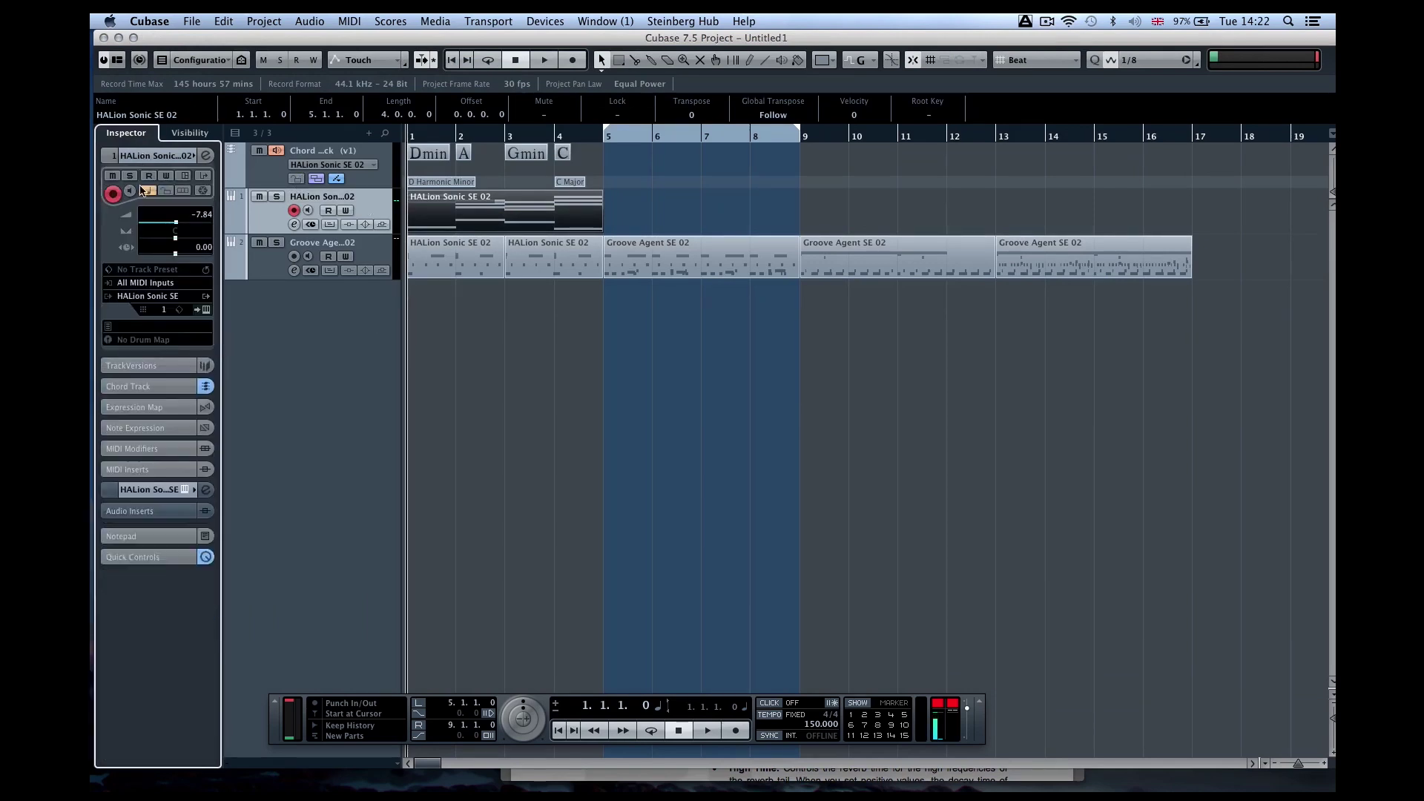
left_click(149, 364)
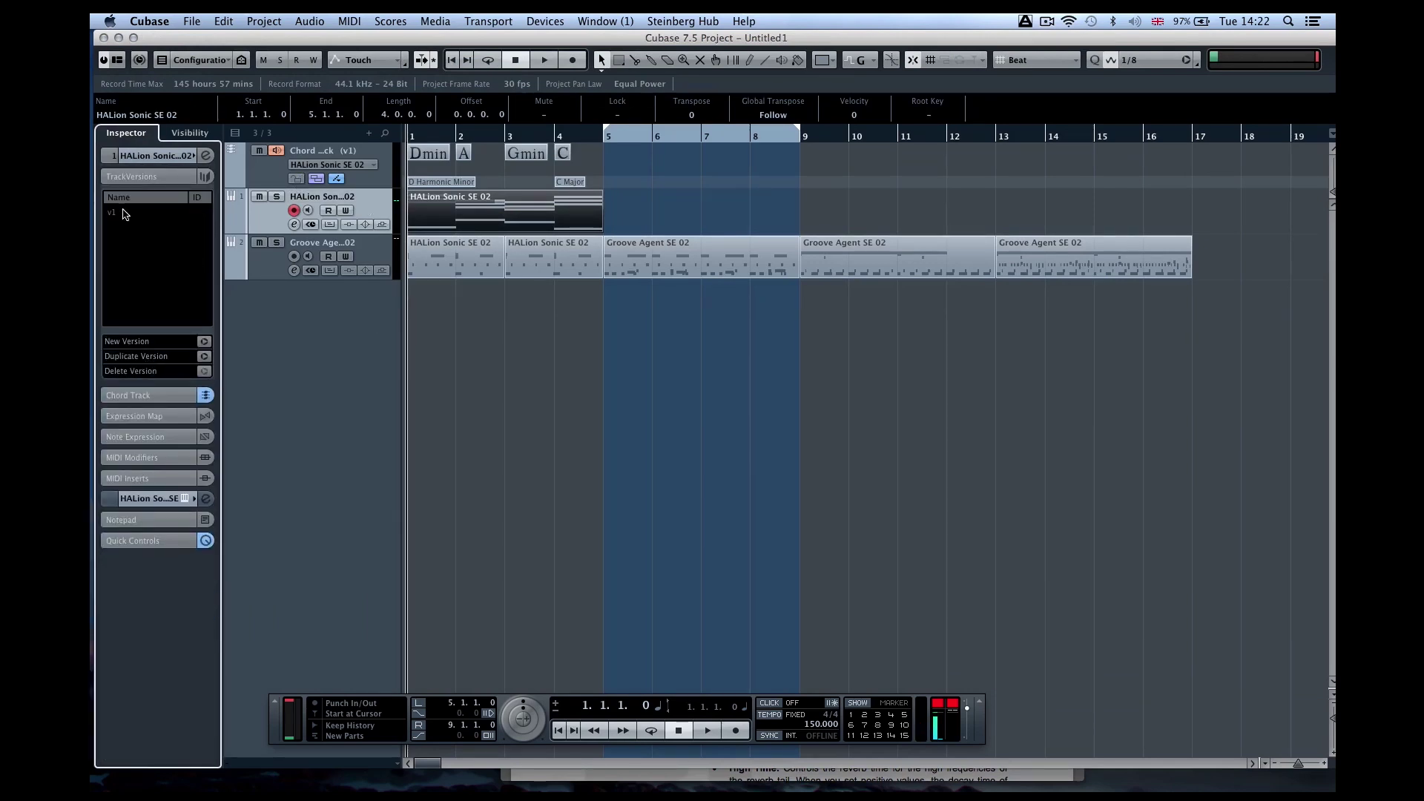
left_click(204, 341)
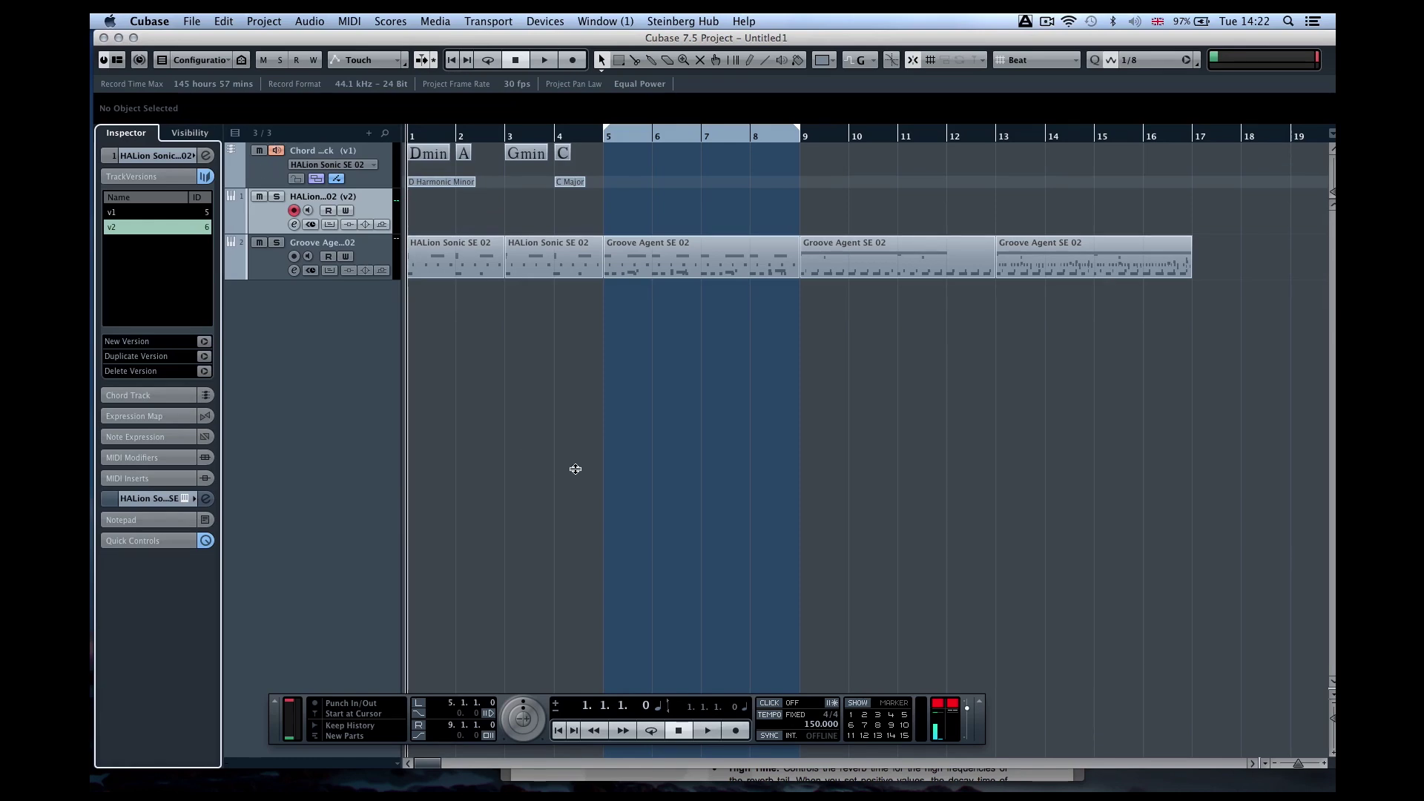
Switch the chord track to version v2 and convert its chords to MIDI on the HALion Sonic SE 02 track
key("Up")
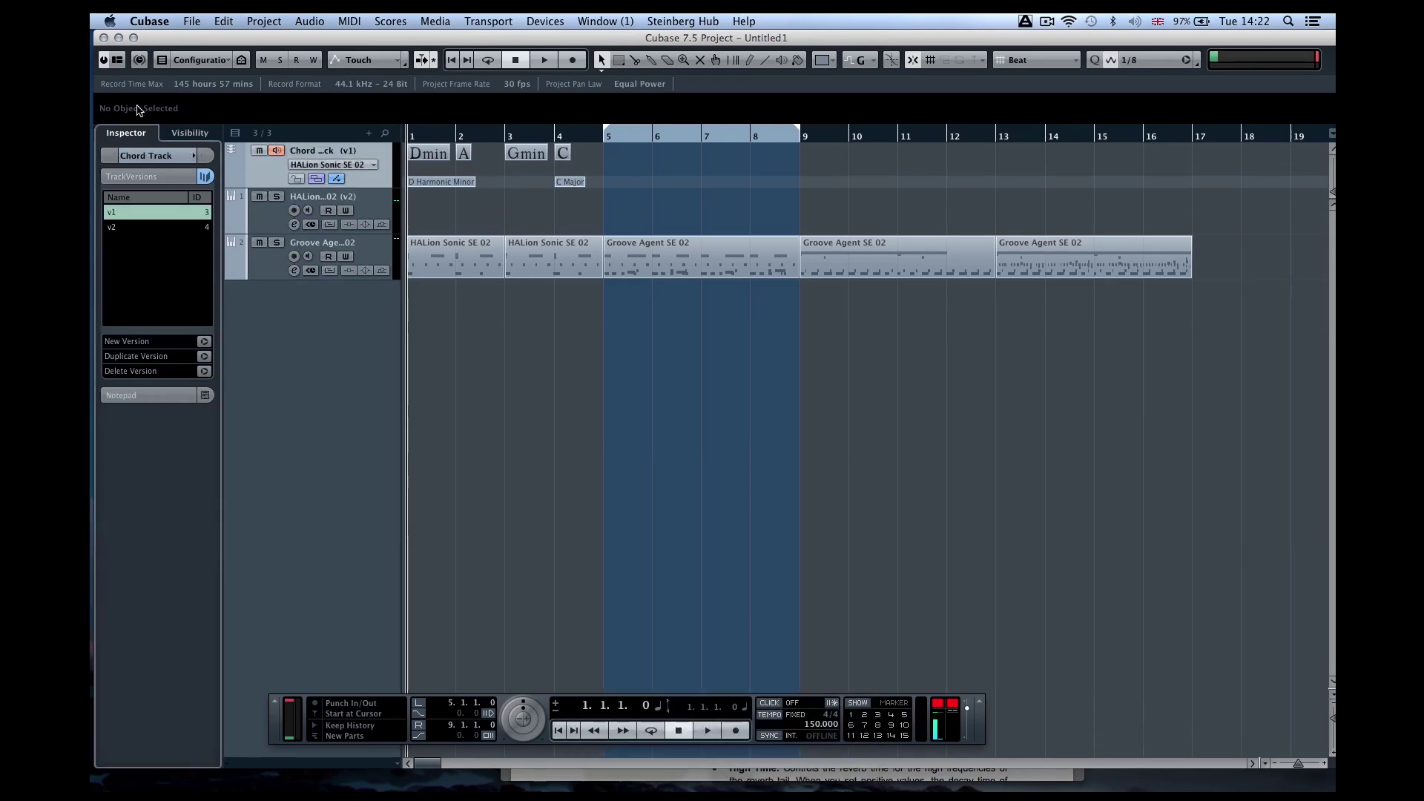
left_click(122, 238)
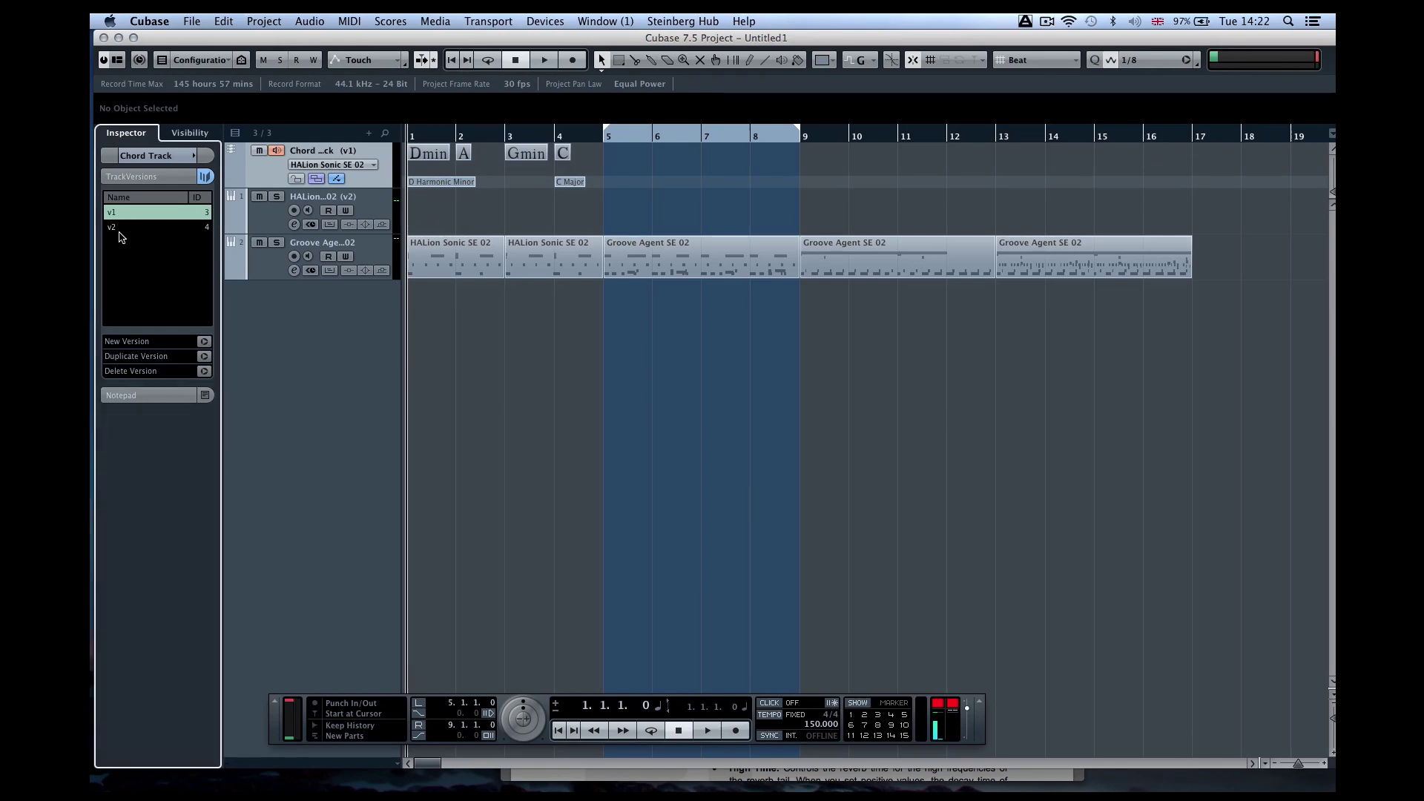
left_click(117, 227)
left_click(258, 221)
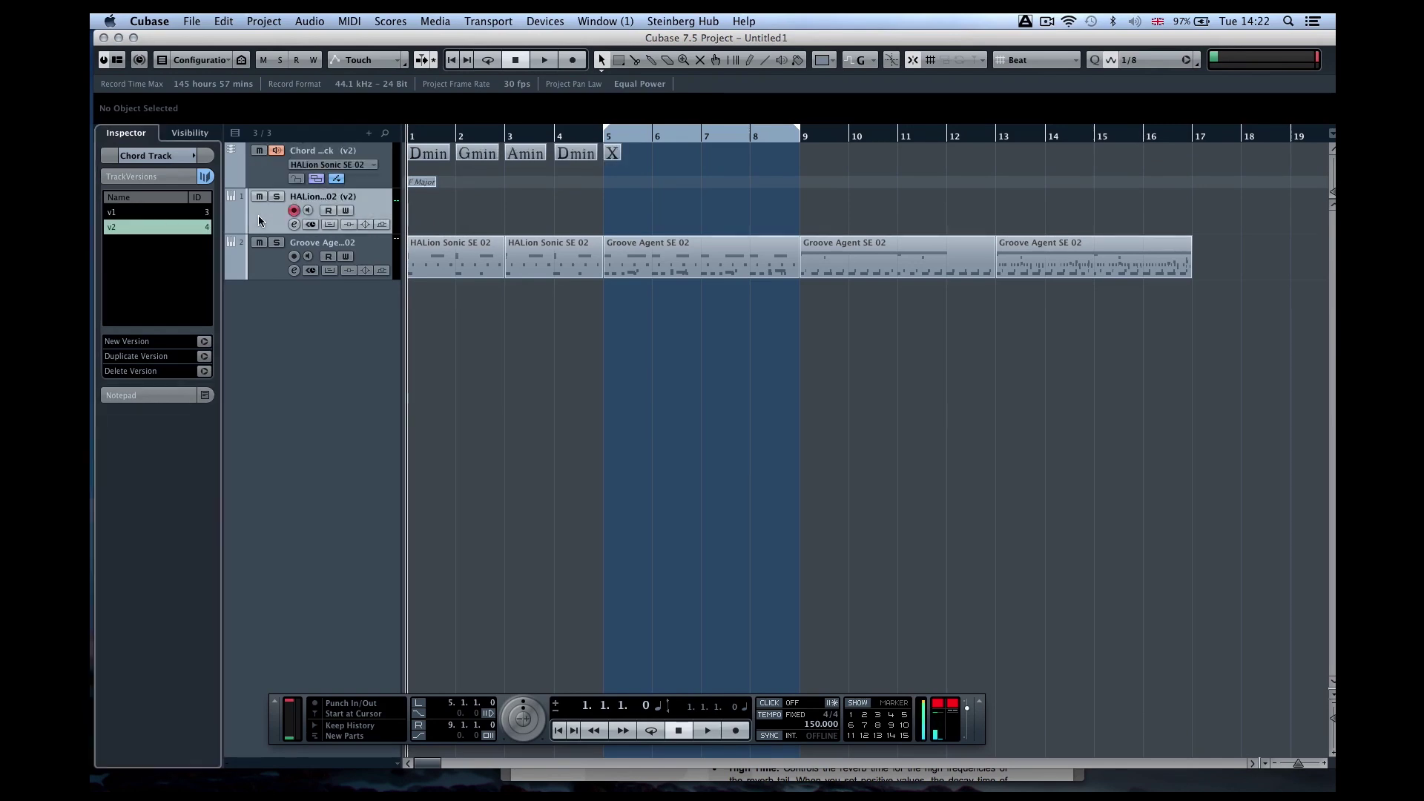
left_click(310, 21)
mouse_move(264, 20)
mouse_move(284, 274)
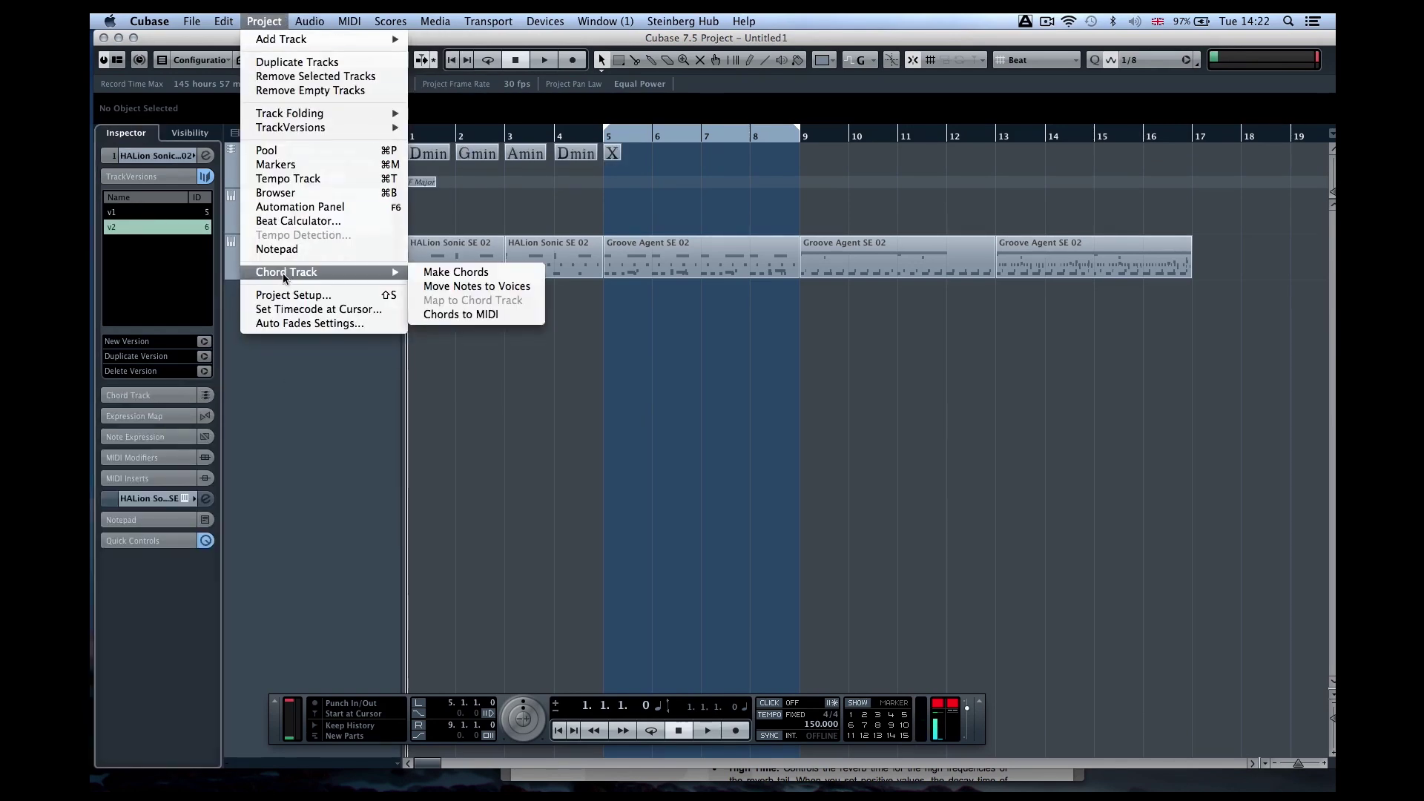
left_click(536, 315)
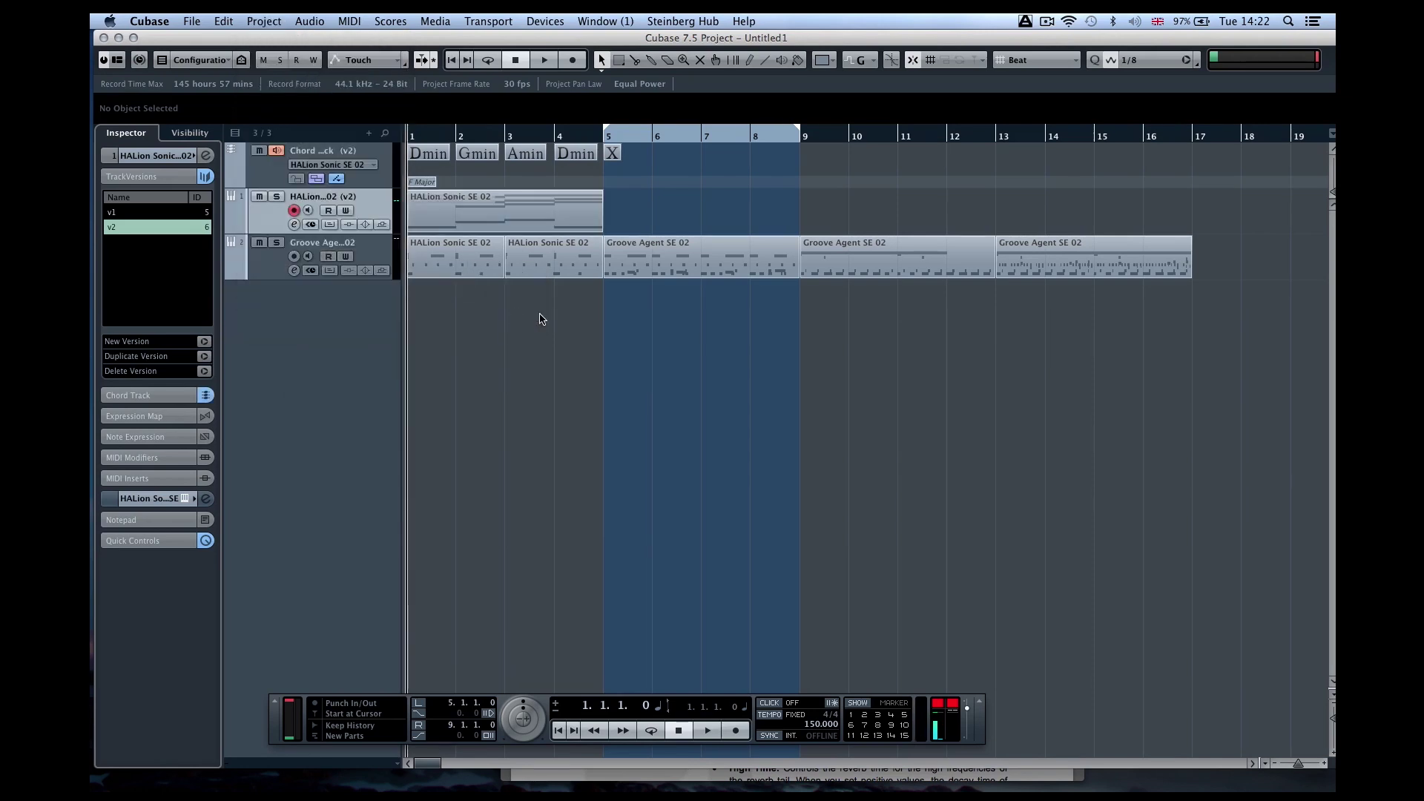
Play back the project while switching the HALion Sonic track to version v1 and back to v2 for comparison
key("space")
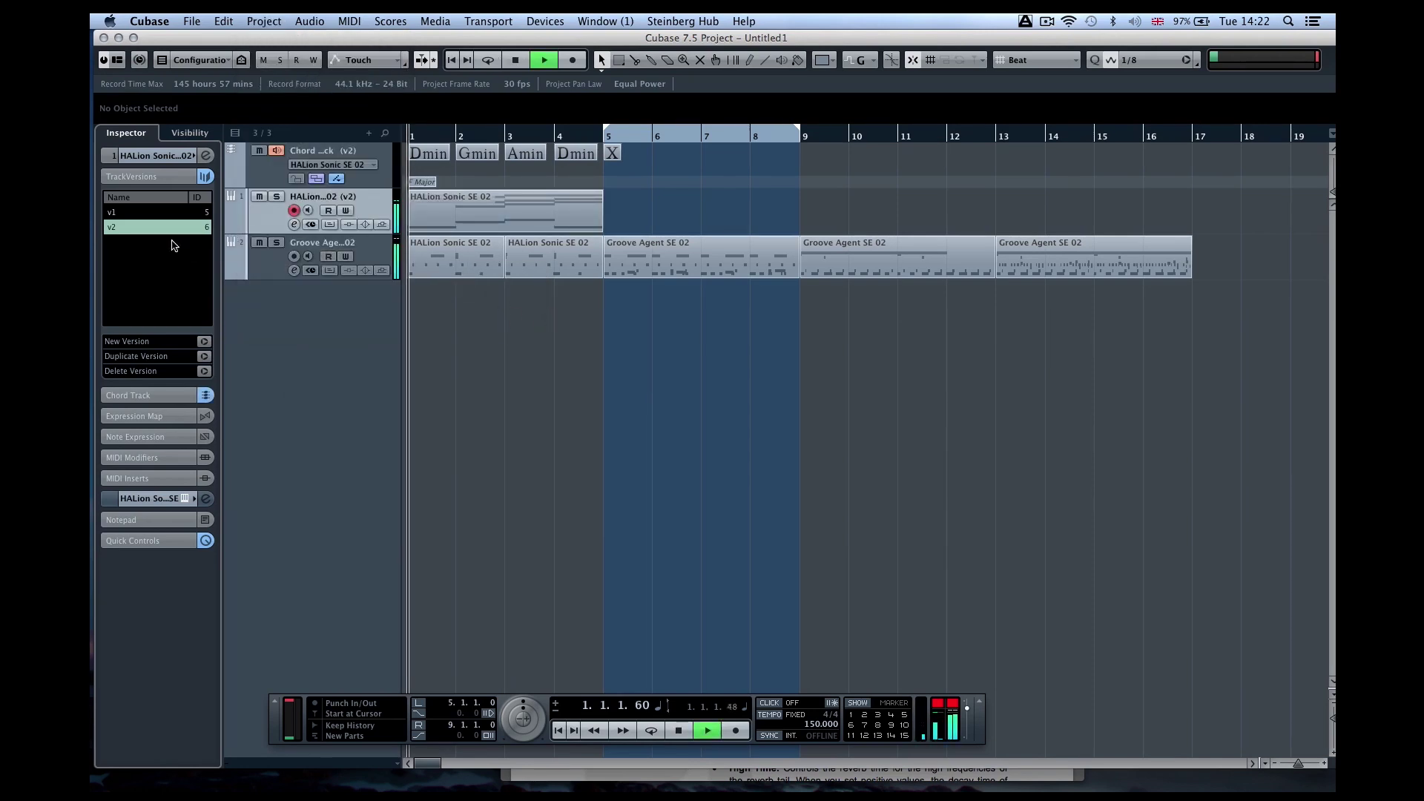
key("space")
left_click(128, 215)
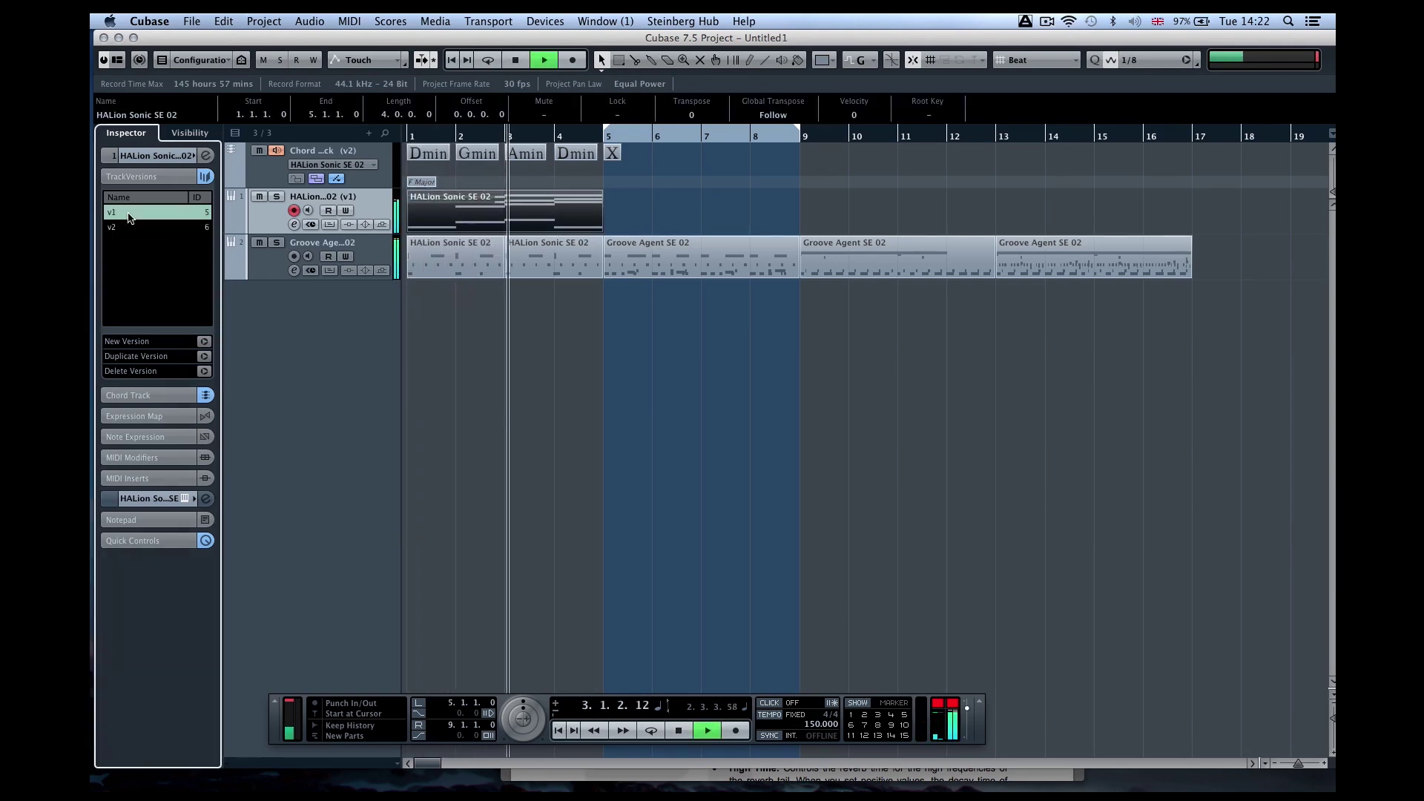
left_click(122, 229)
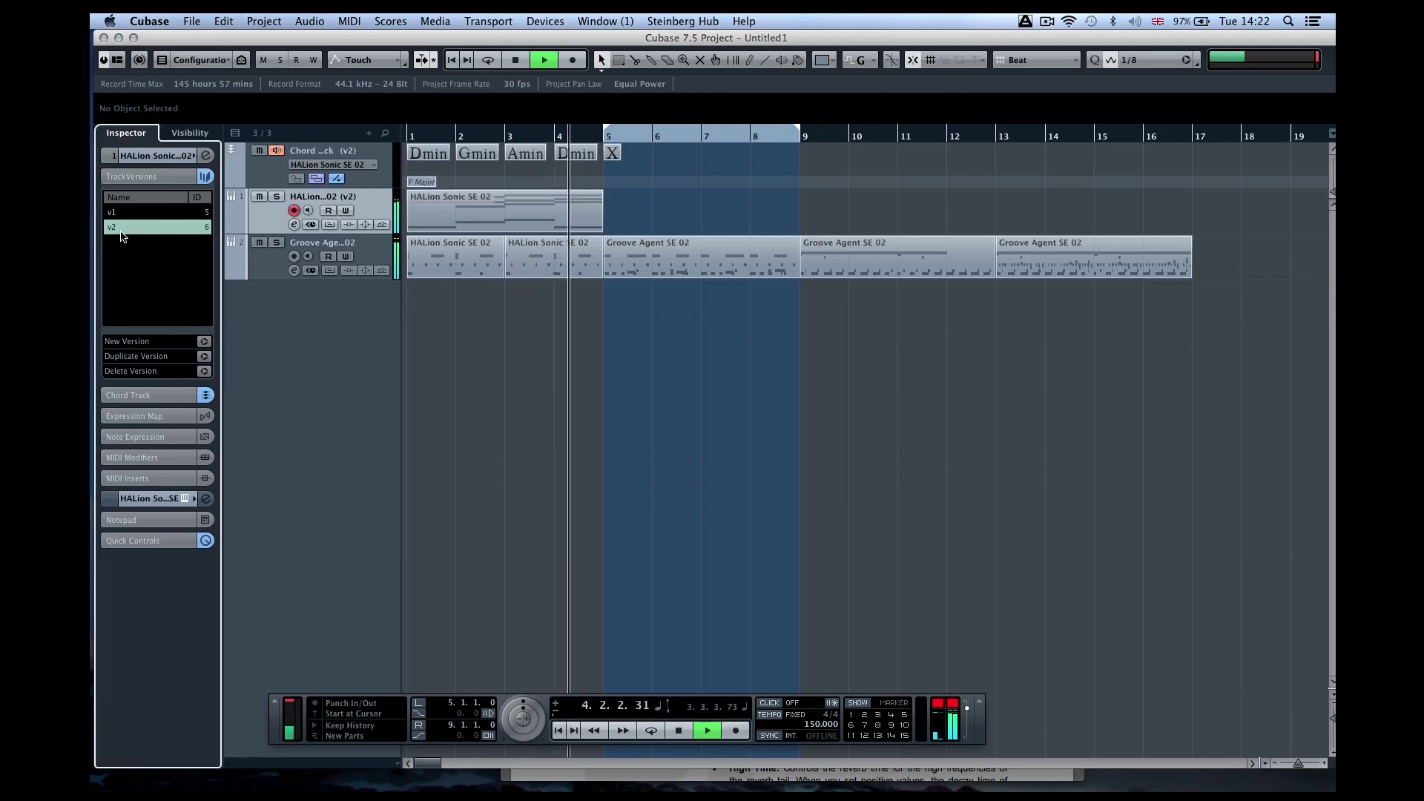
key("space")
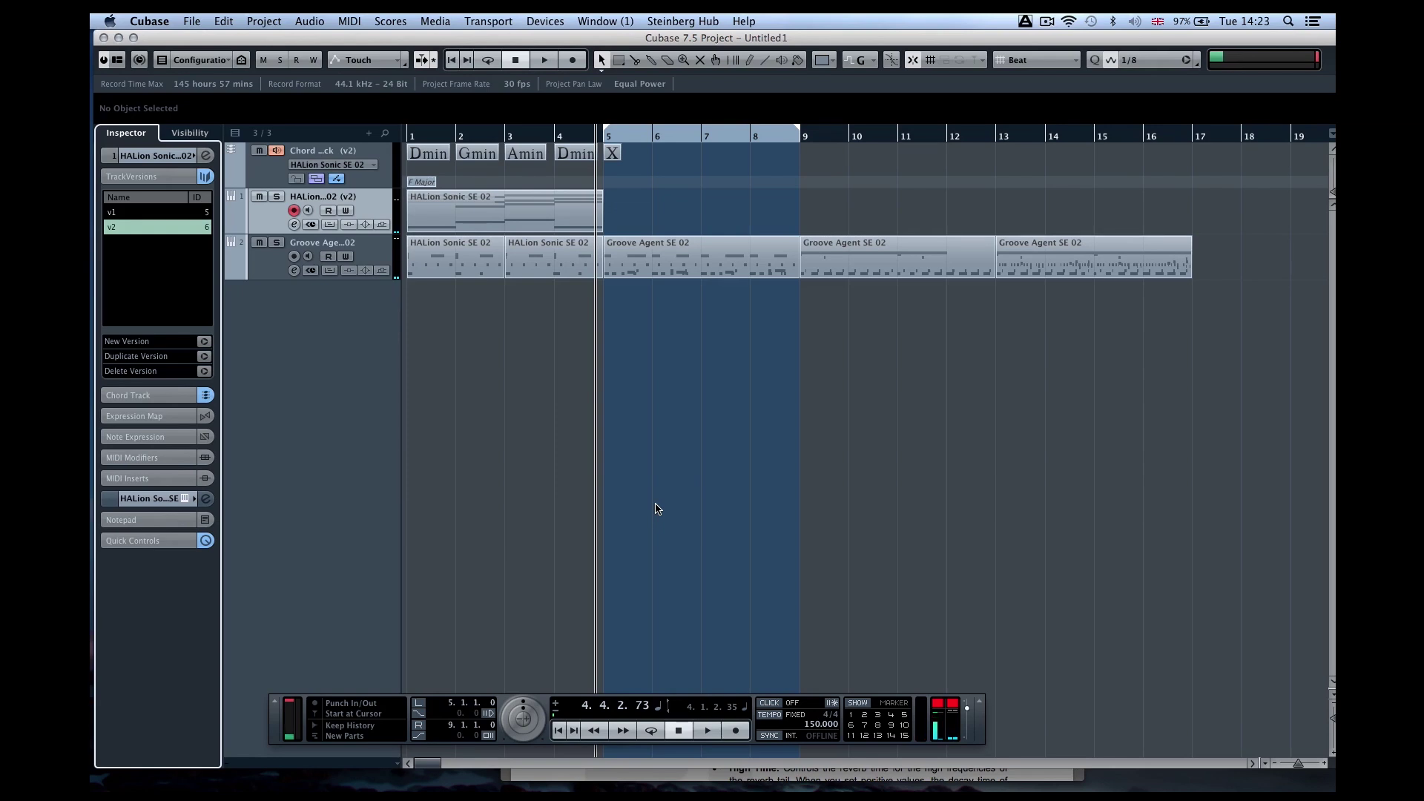
Create a new version of the Groove Agent track and place Groove Agent SE's Groove 5 pattern on it at bar 1
left_click(384, 261)
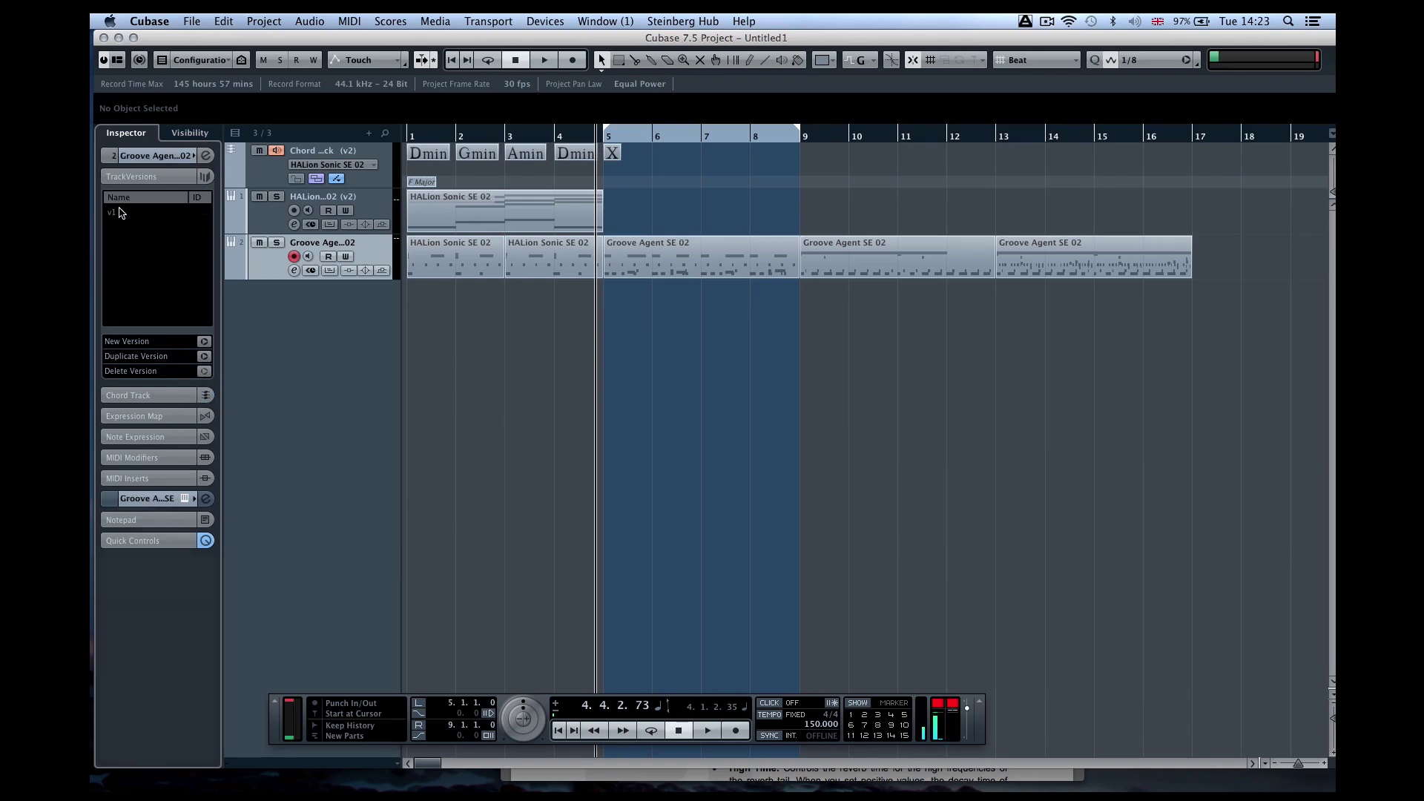
left_click(204, 343)
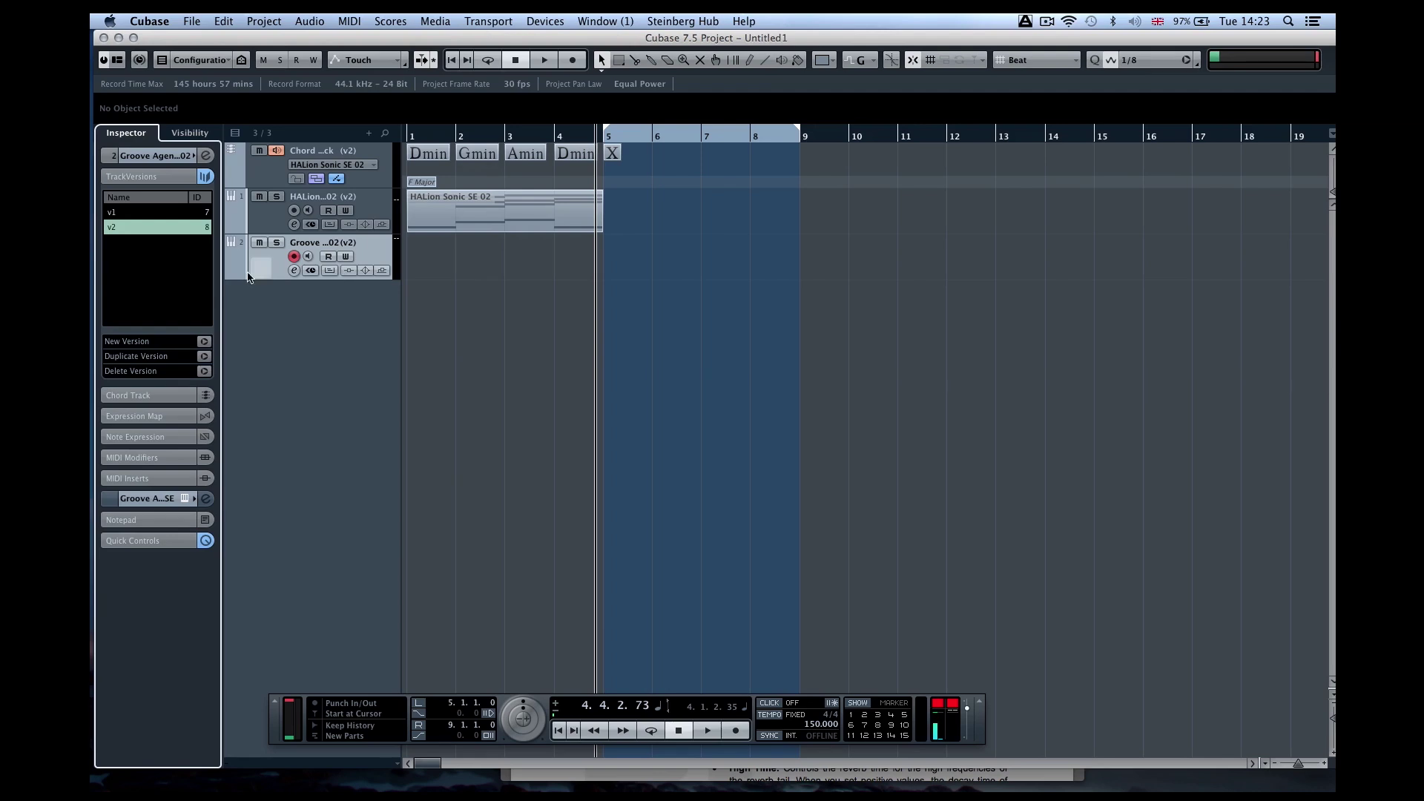
left_click(185, 499)
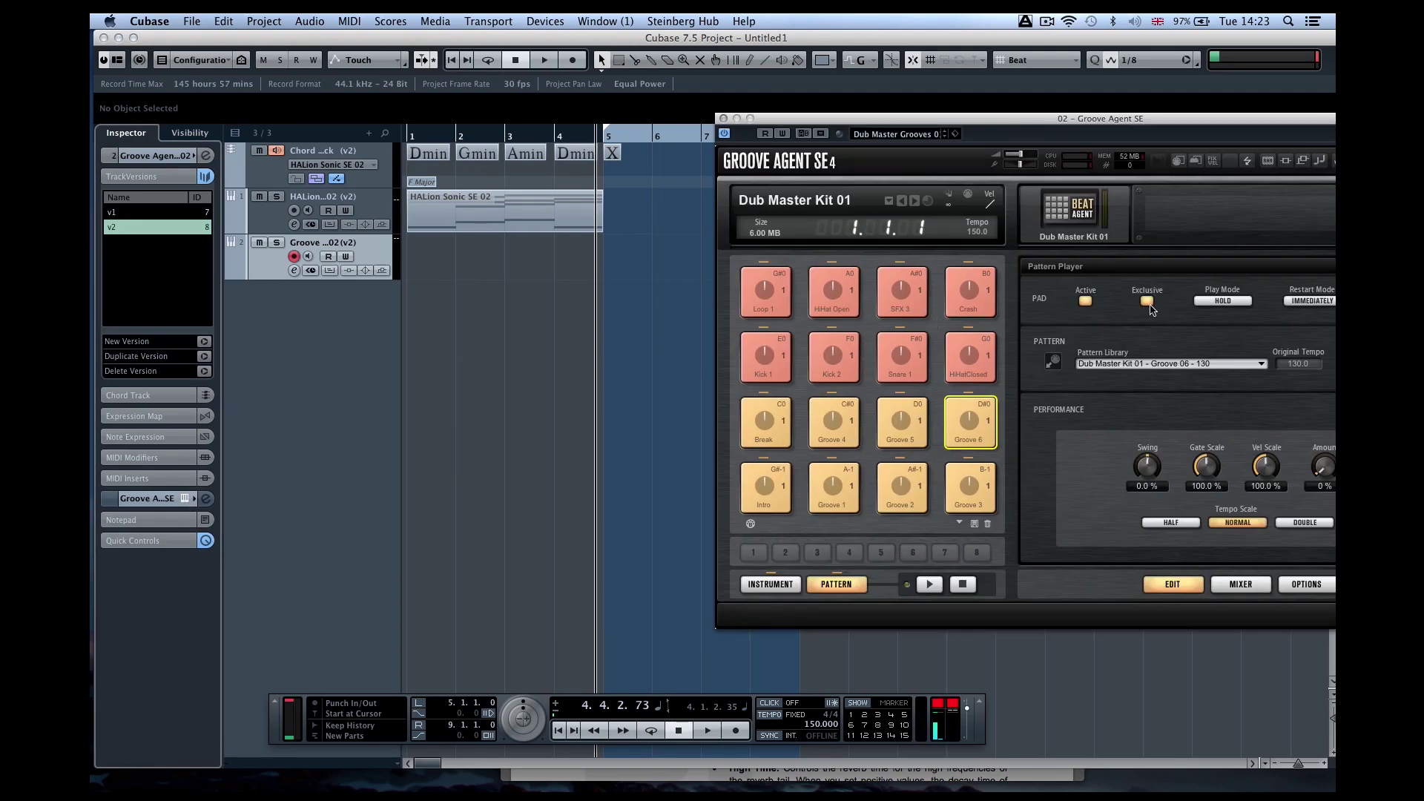
left_click(903, 418)
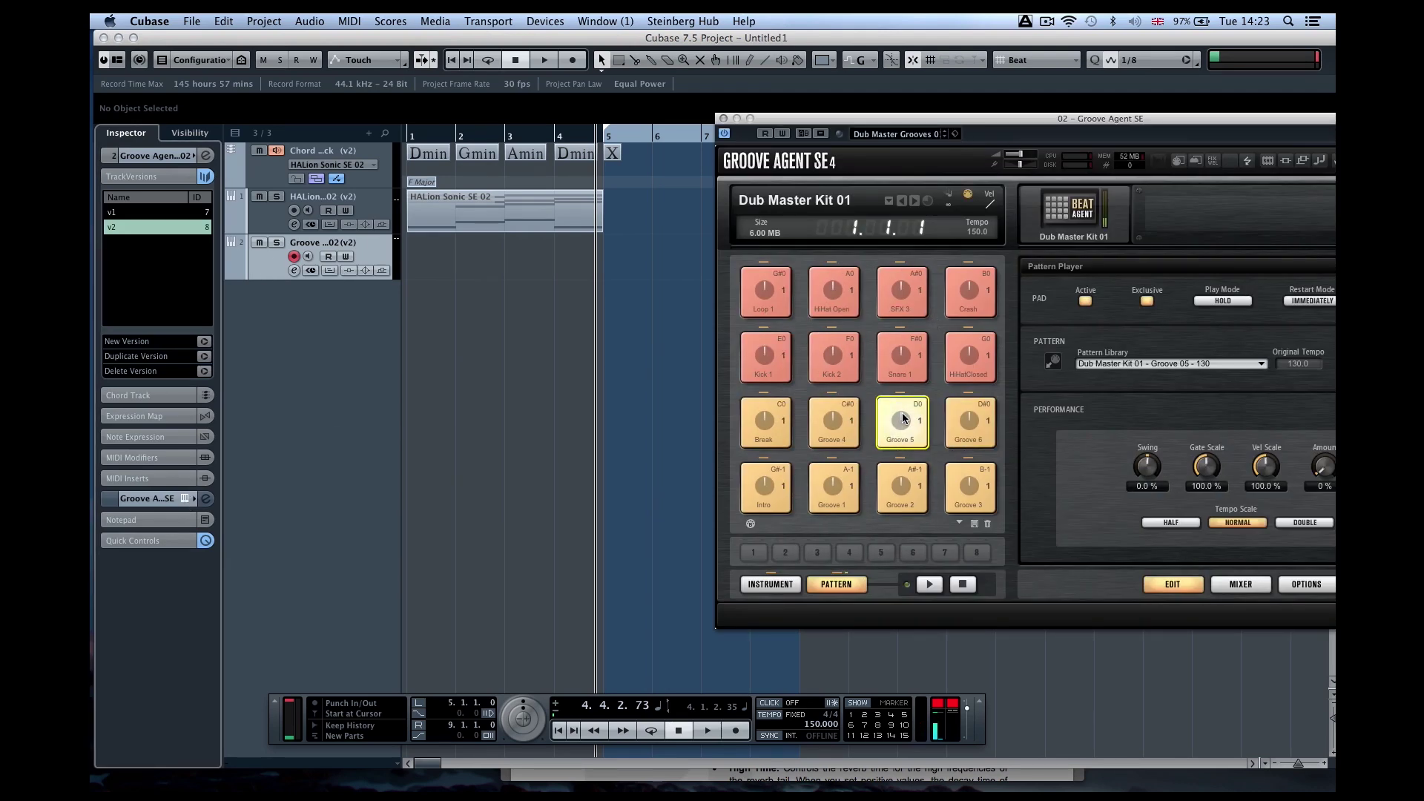
left_click_drag(900, 417, 410, 247)
Play back the v2 chords with the Groove 5 drum pattern from the project start
key("Home")
key("space")
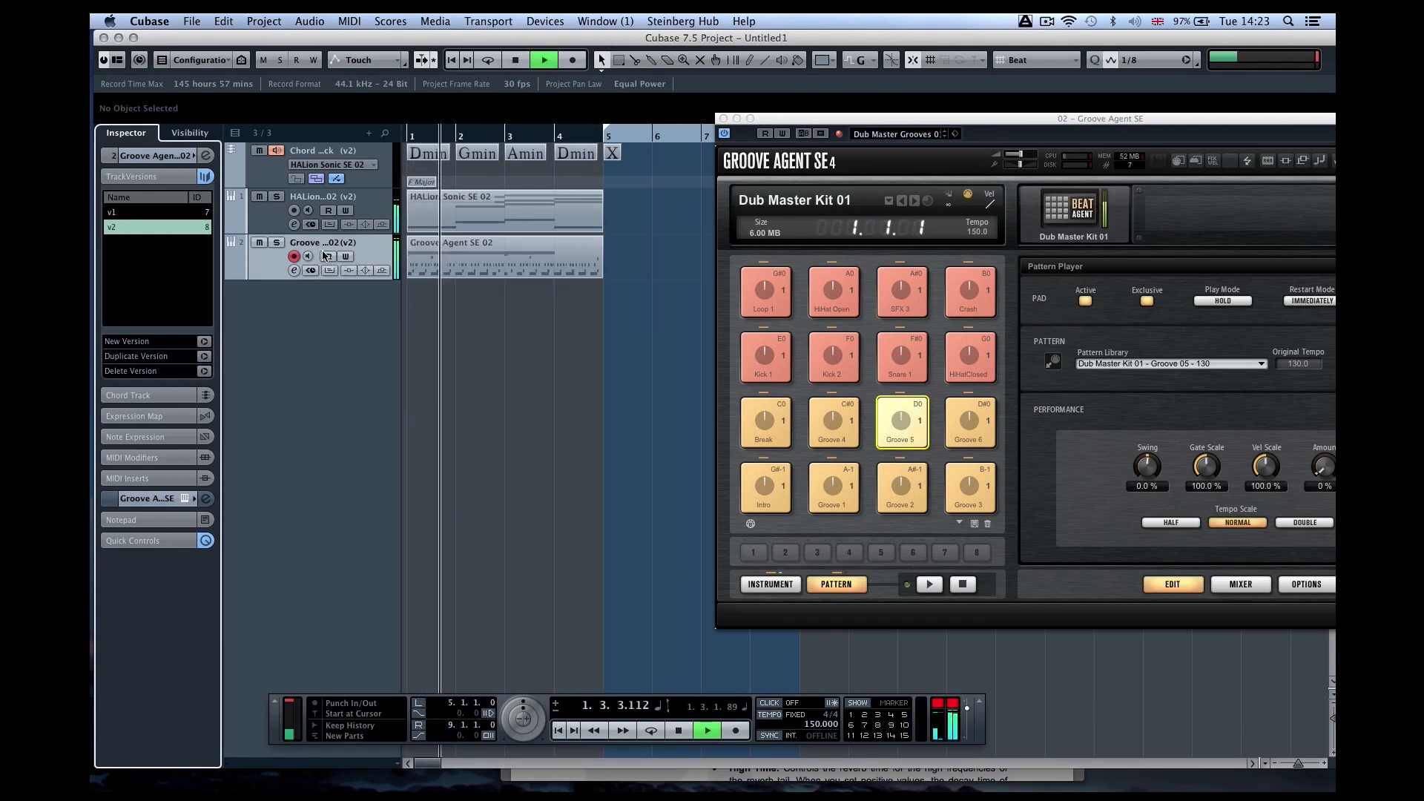